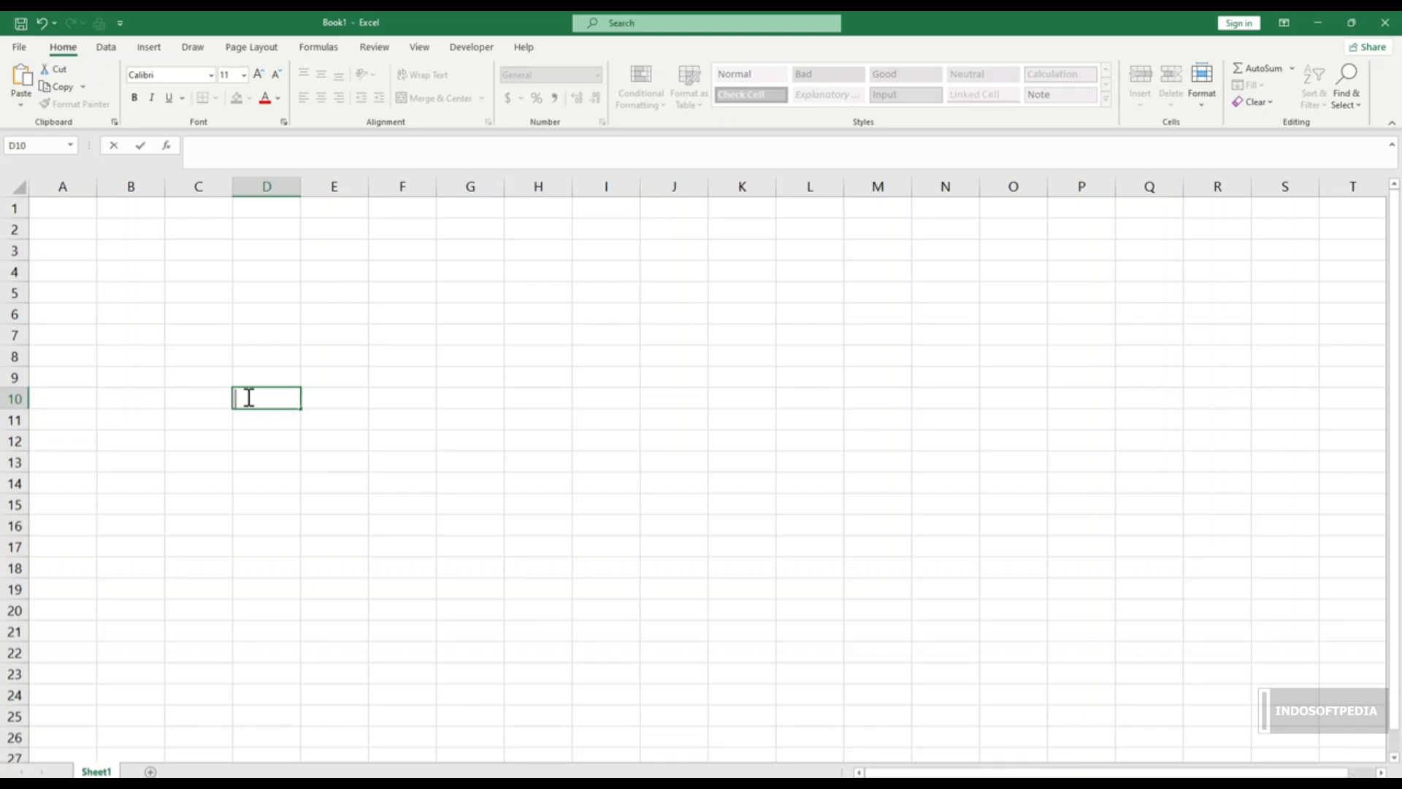
Step: Enter =DATE(2022,3,15) in D6 so it displays 3/15/22
click(280, 322)
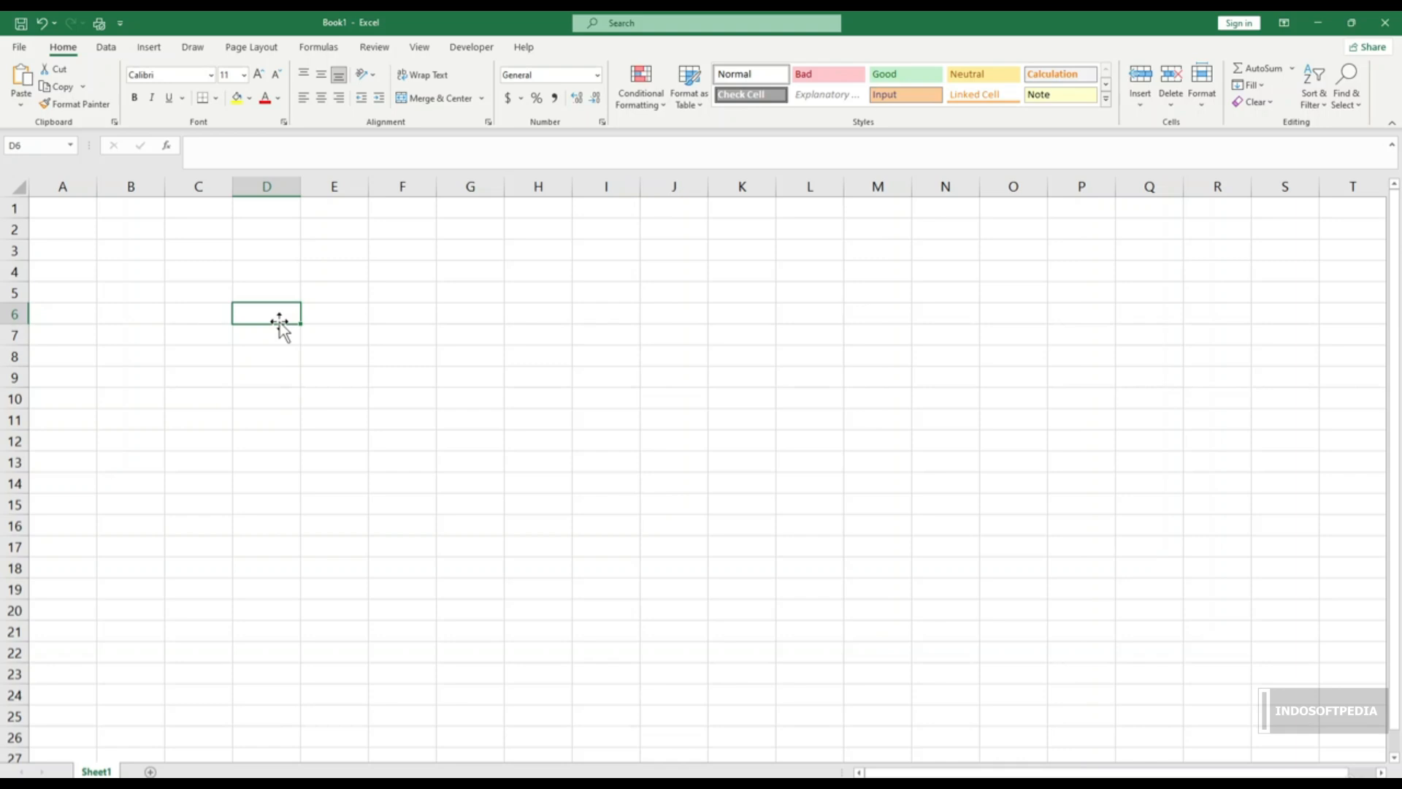
text(=)
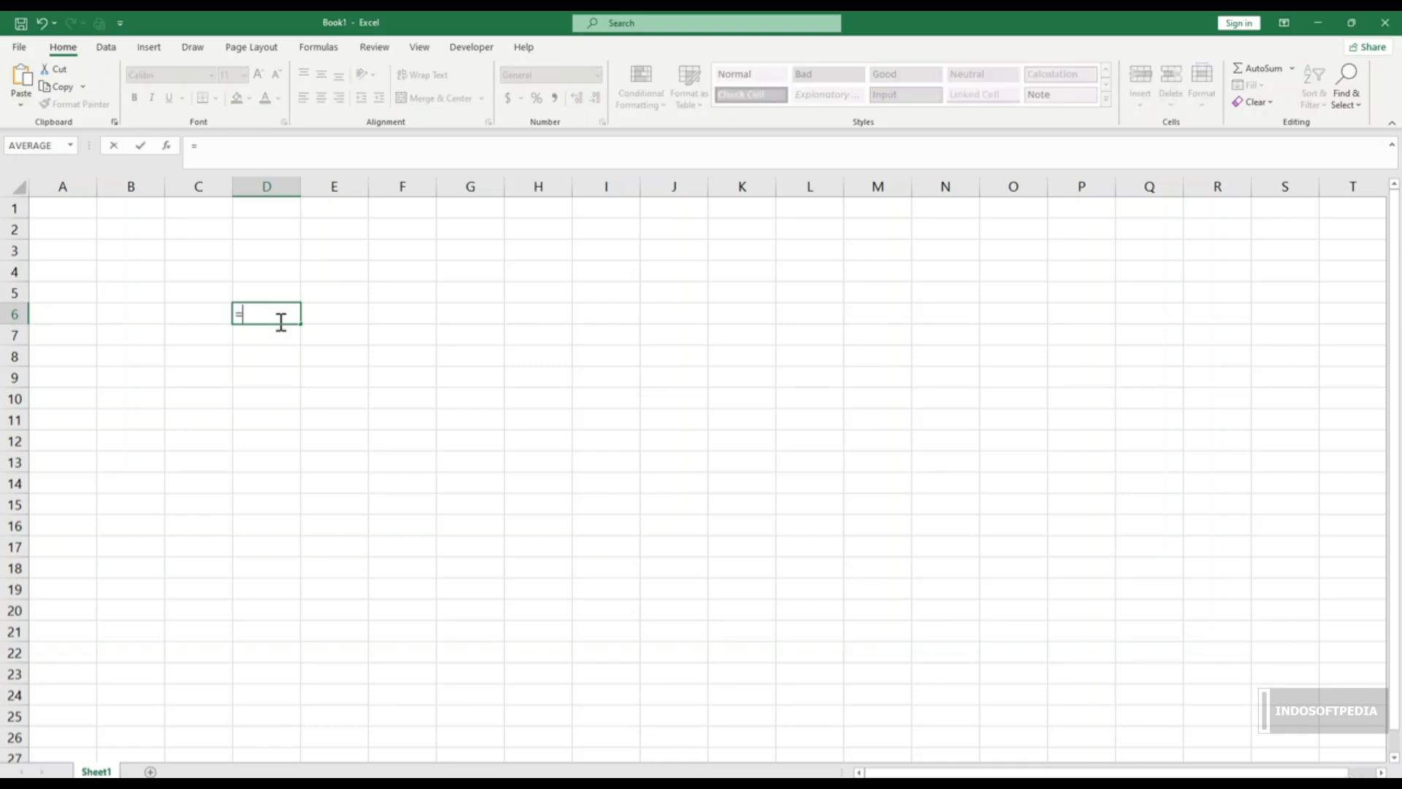
text(date)
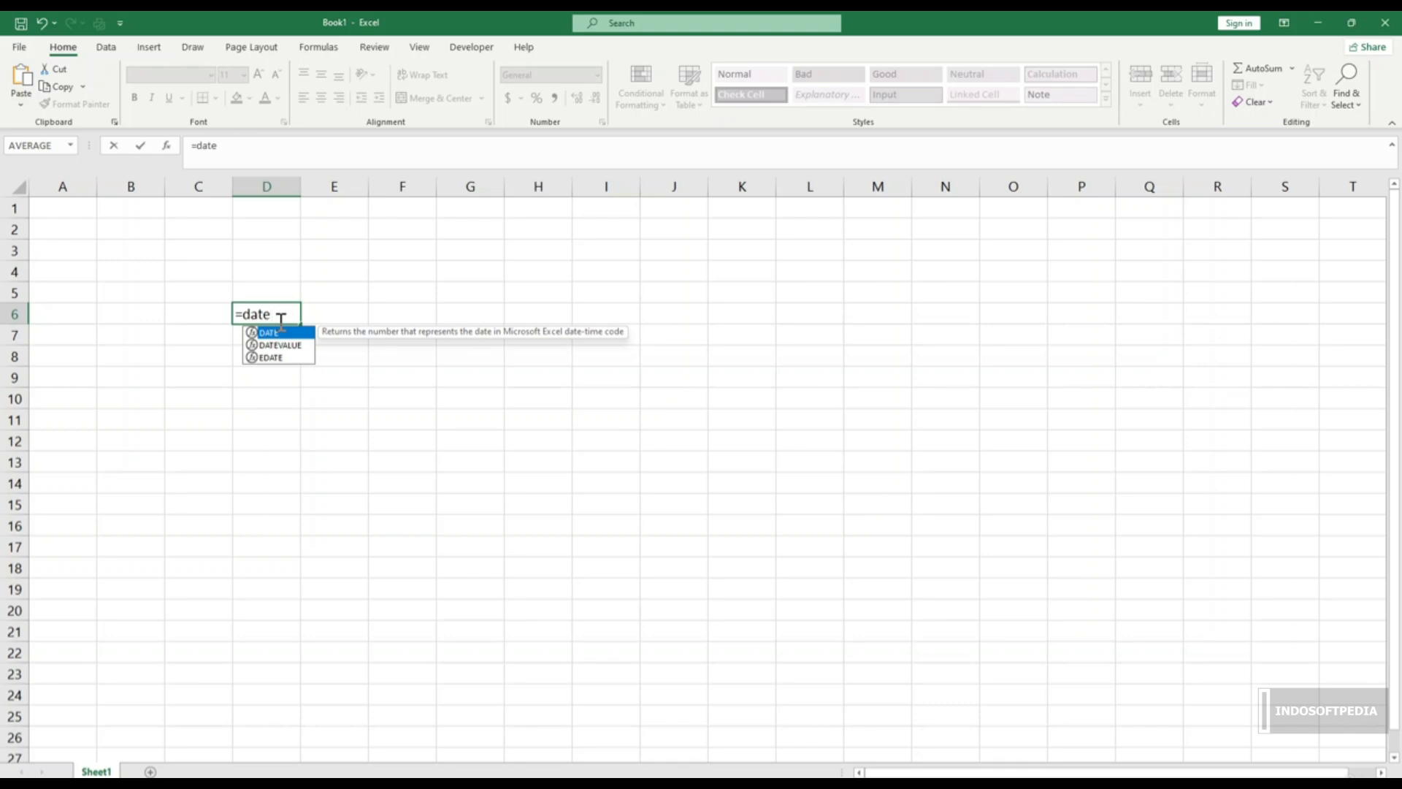
text(()
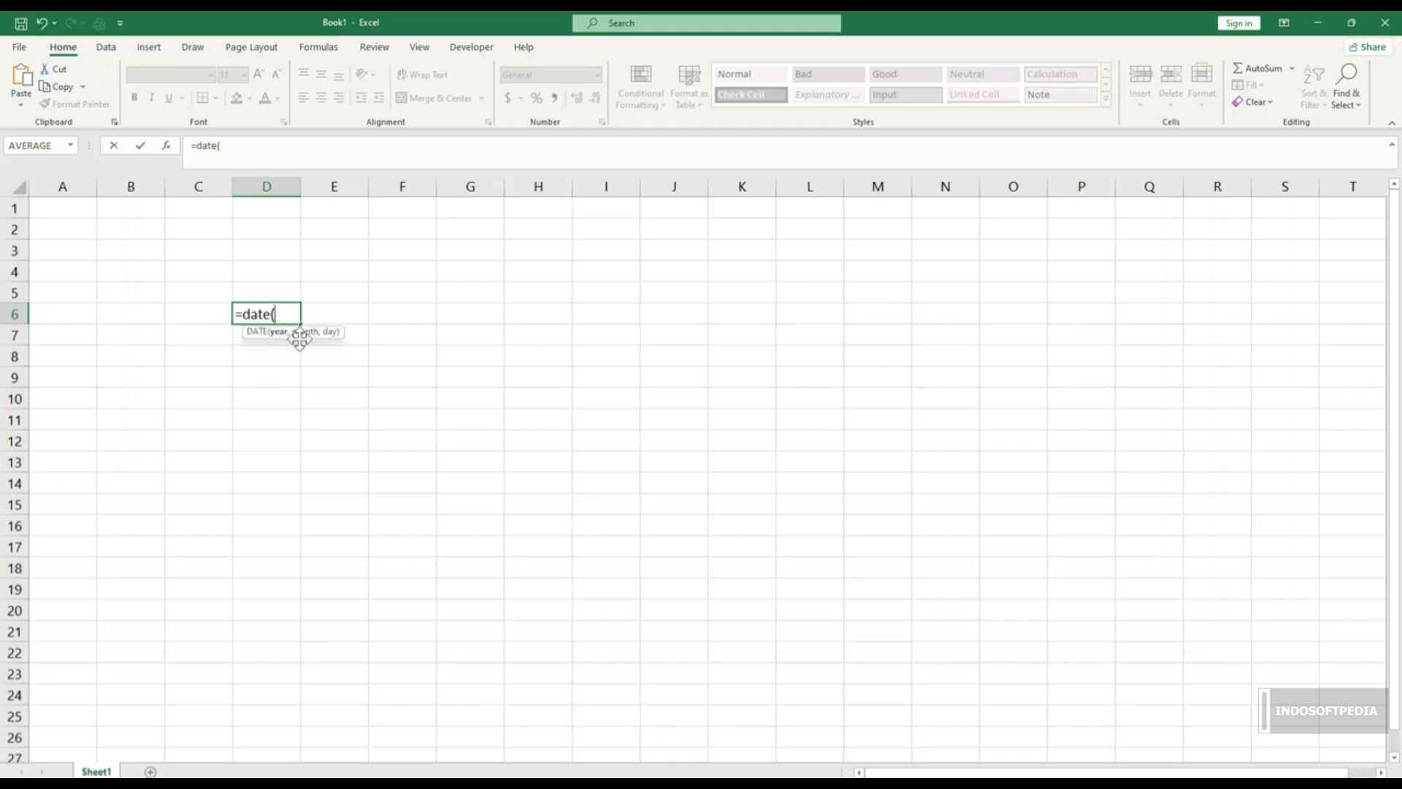
text(2022,)
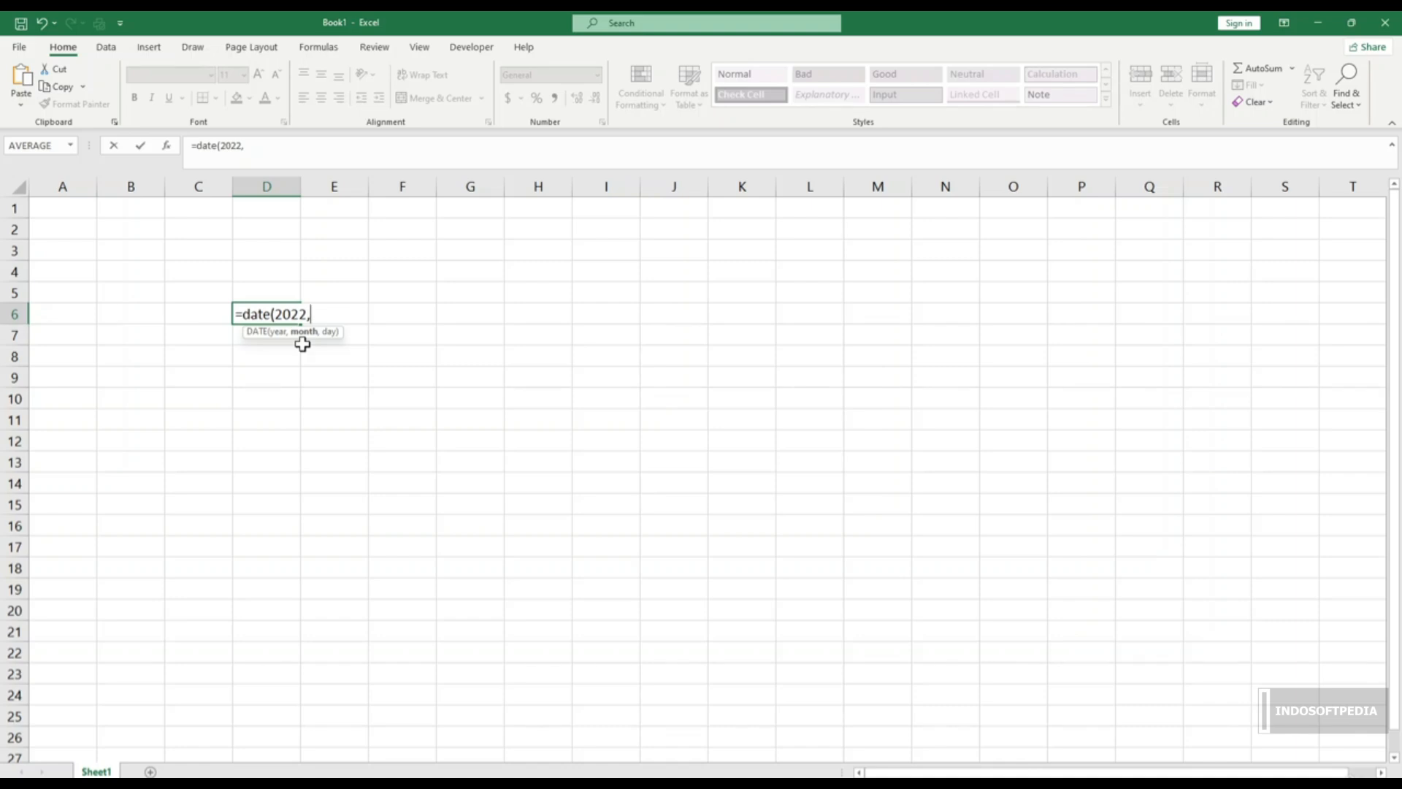
text(3)
text(-)
key(BackSpace)
text(,)
text(15)
text())
key(Return)
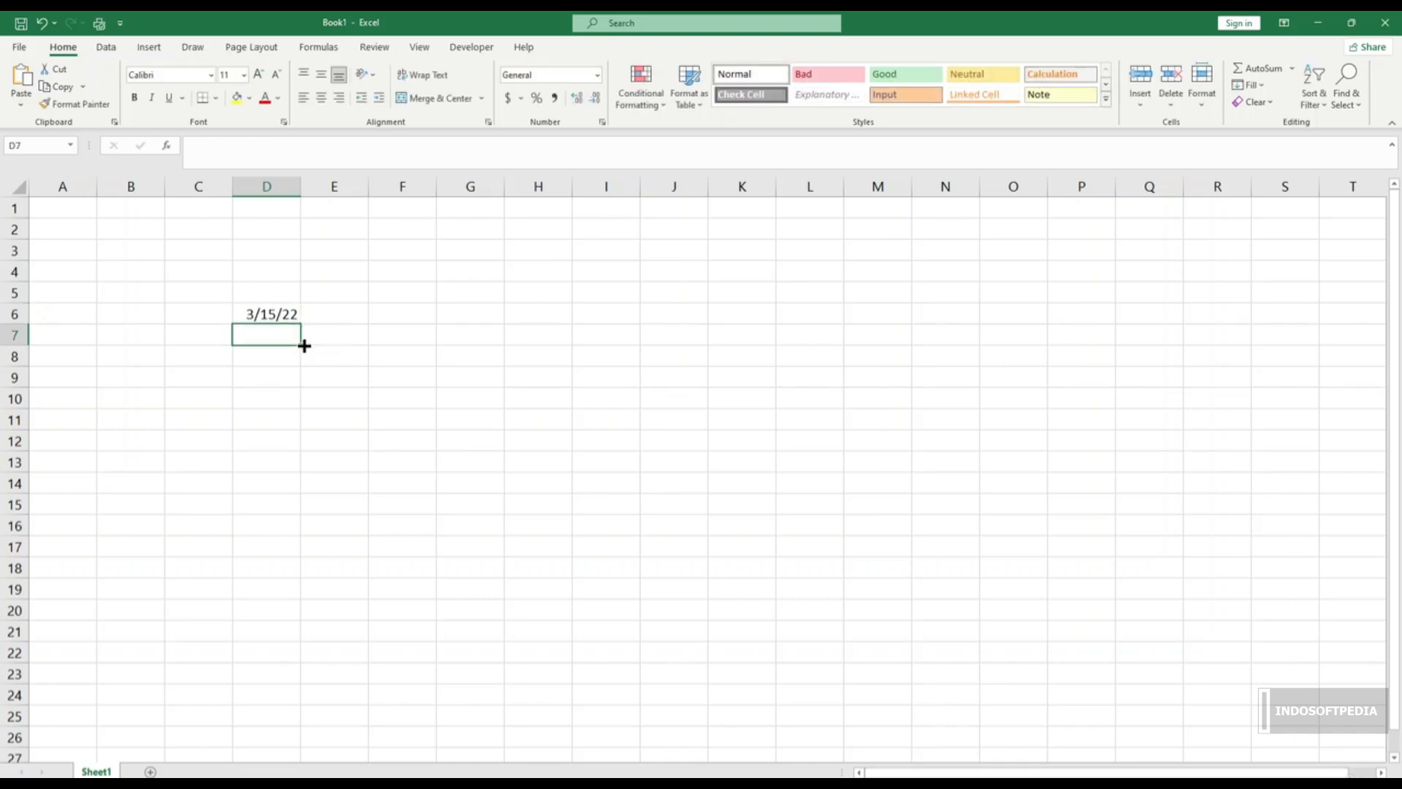
click(280, 311)
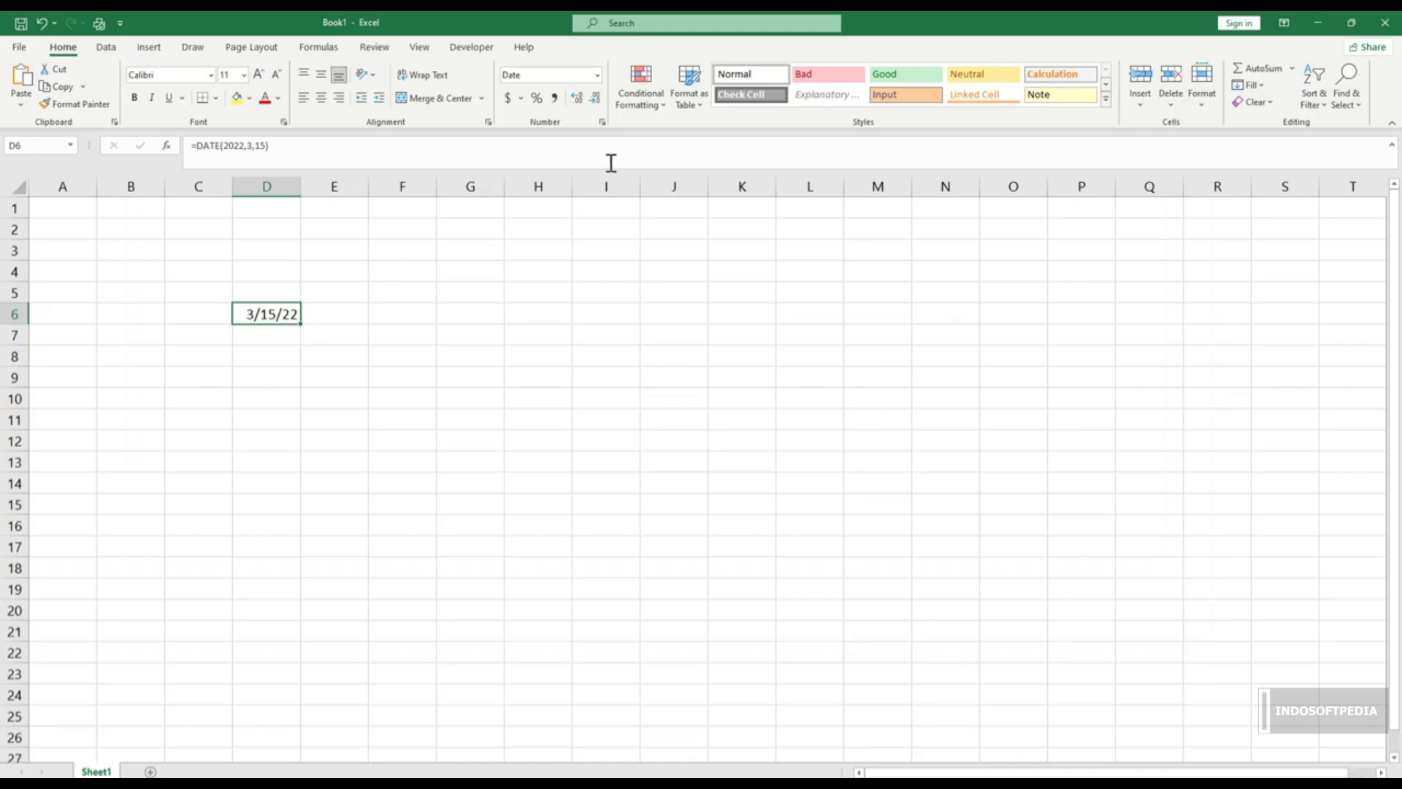
Step: Apply the custom number format mmm/dddd/yyyy to D6 so it reads Mar/Tuesday/2022
click(604, 123)
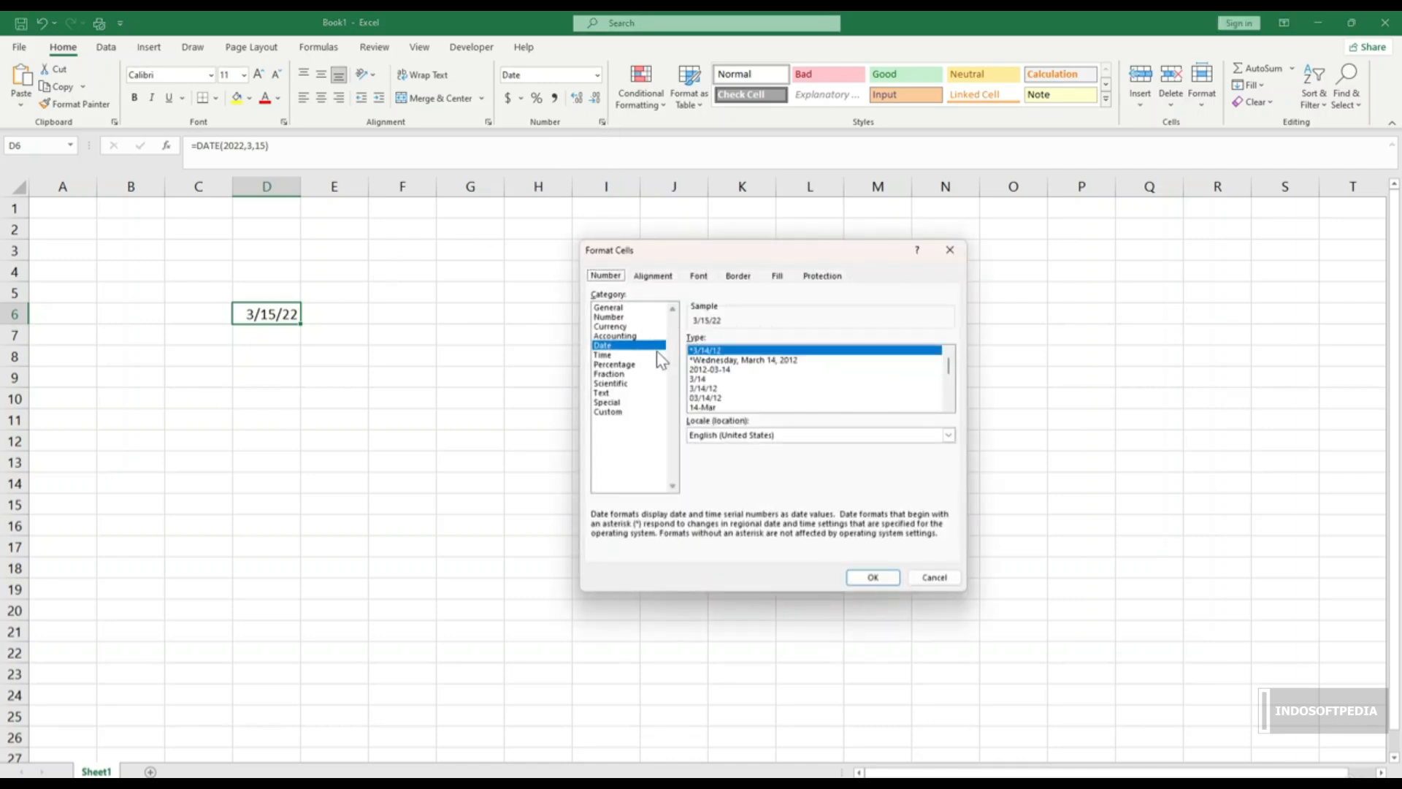
click(609, 413)
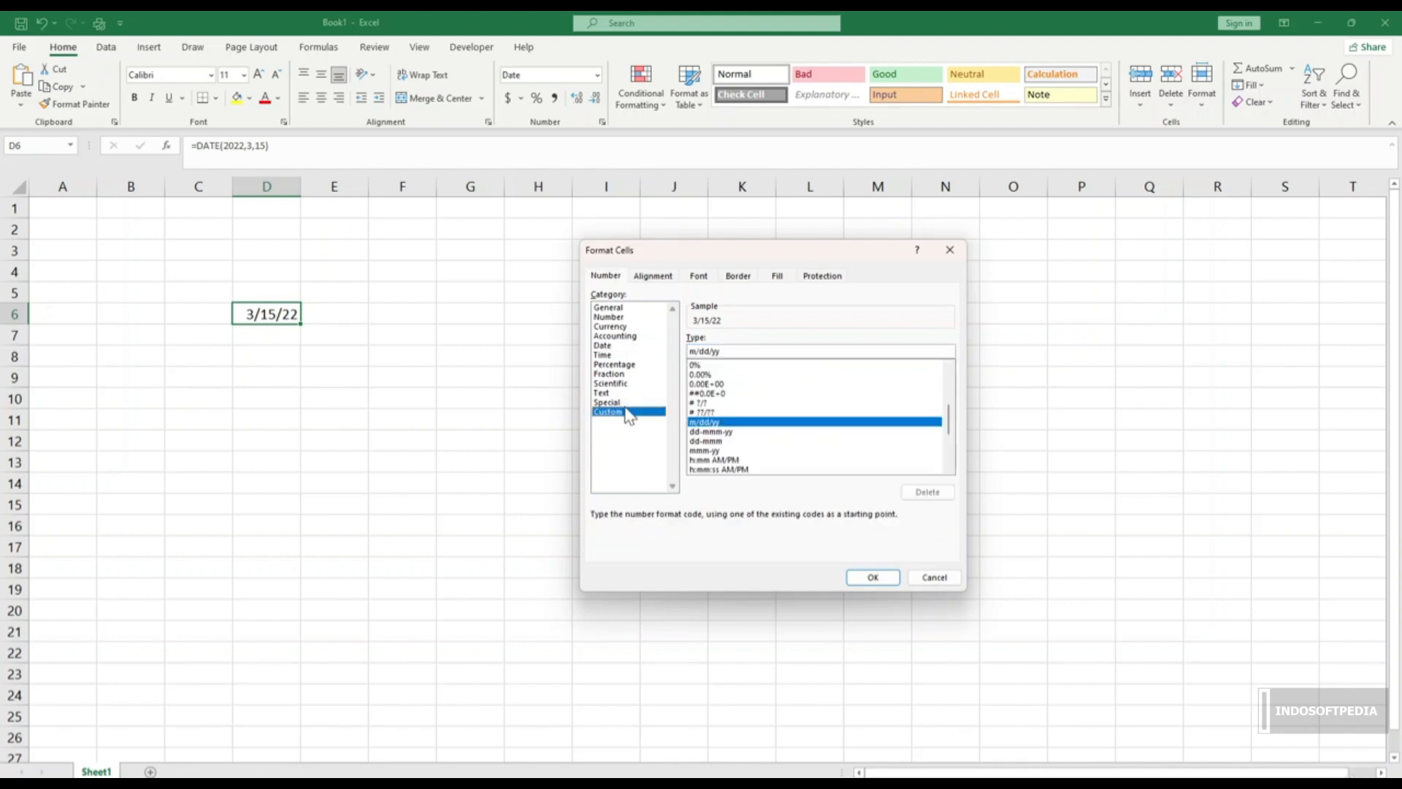
click(702, 352)
text(mm)
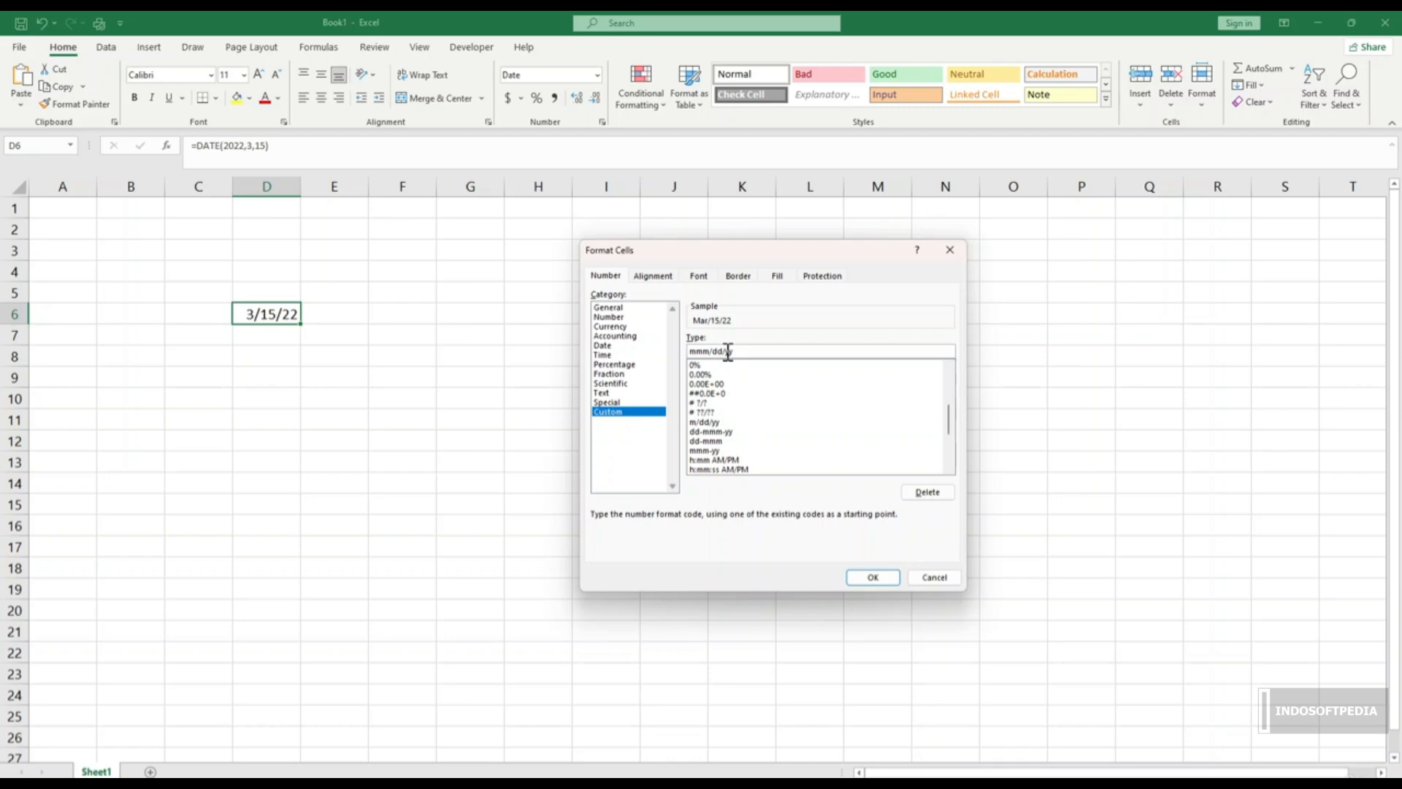
click(724, 352)
text(dd/yy)
click(878, 577)
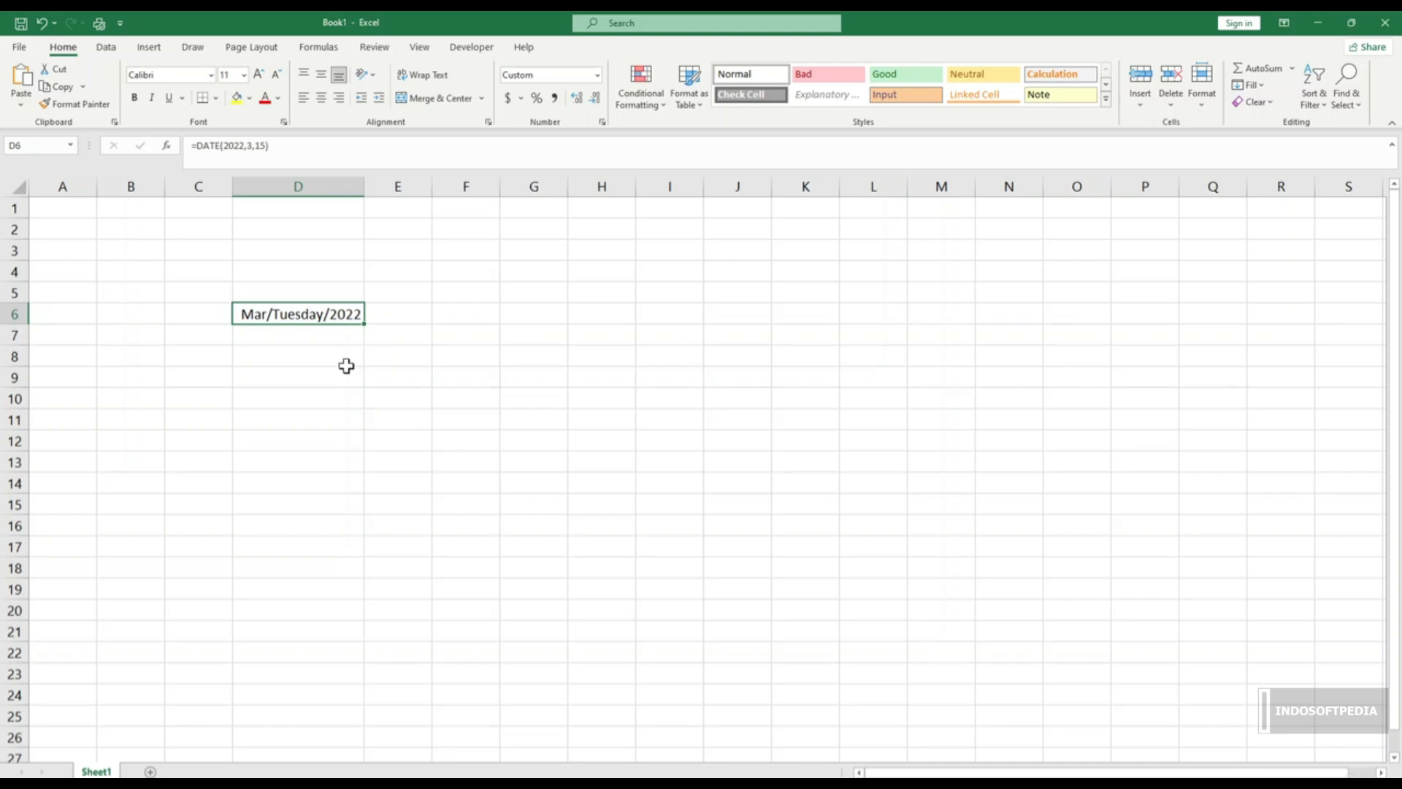
Step: Open DATEIF() Function.xlsx with its customer start and end date table
click(422, 398)
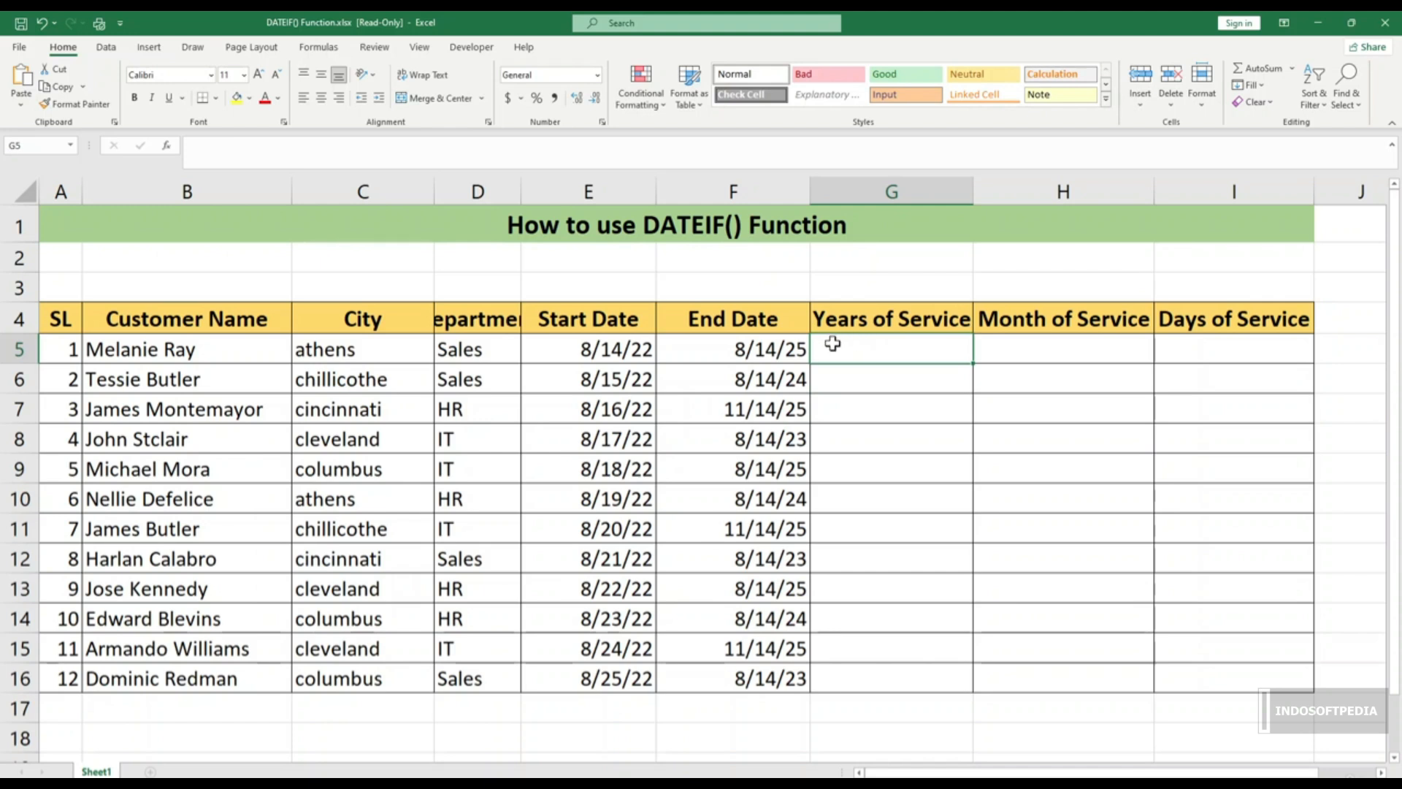
Step: Go over the table's column headings, from Customer Name to Days of Service
click(238, 326)
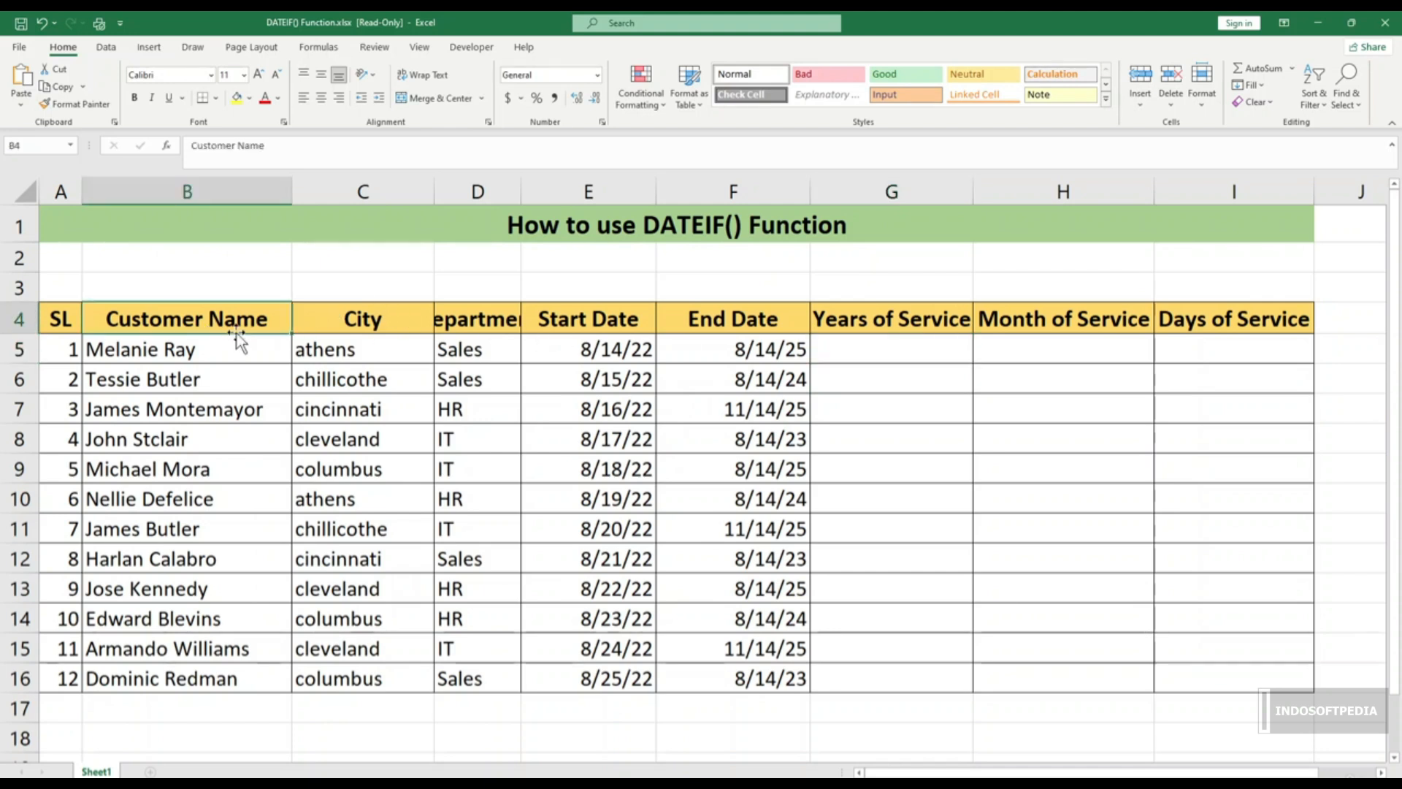
click(375, 324)
click(475, 325)
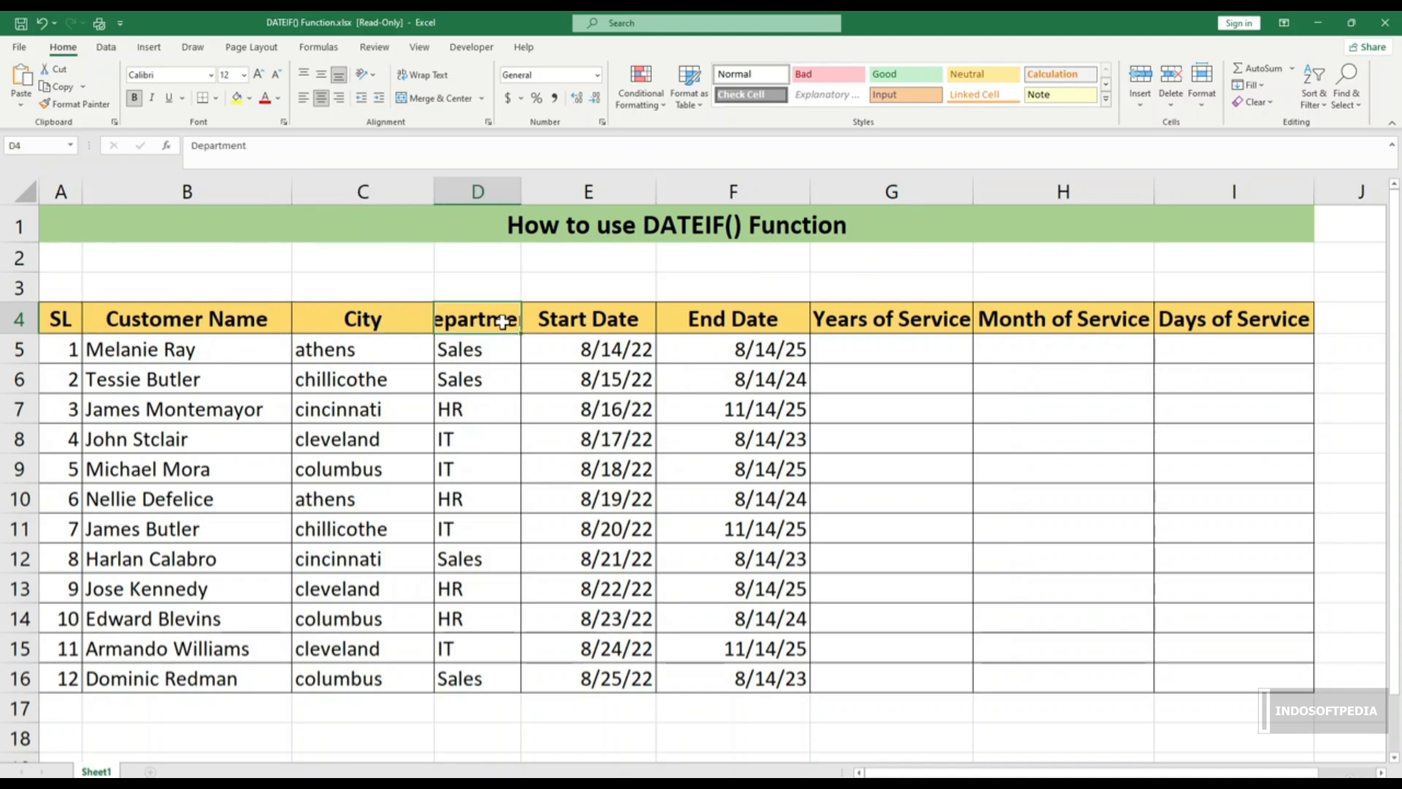
click(596, 321)
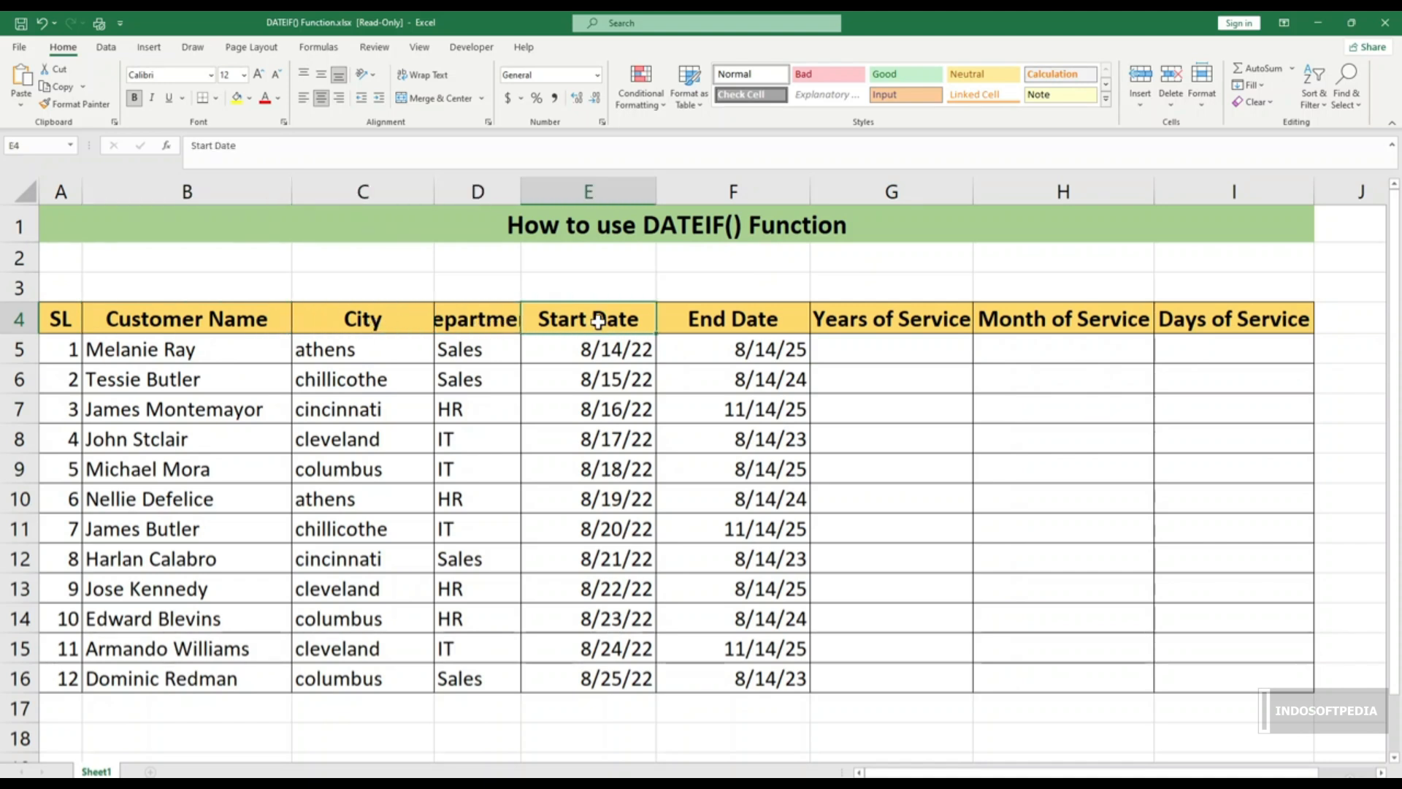
click(745, 322)
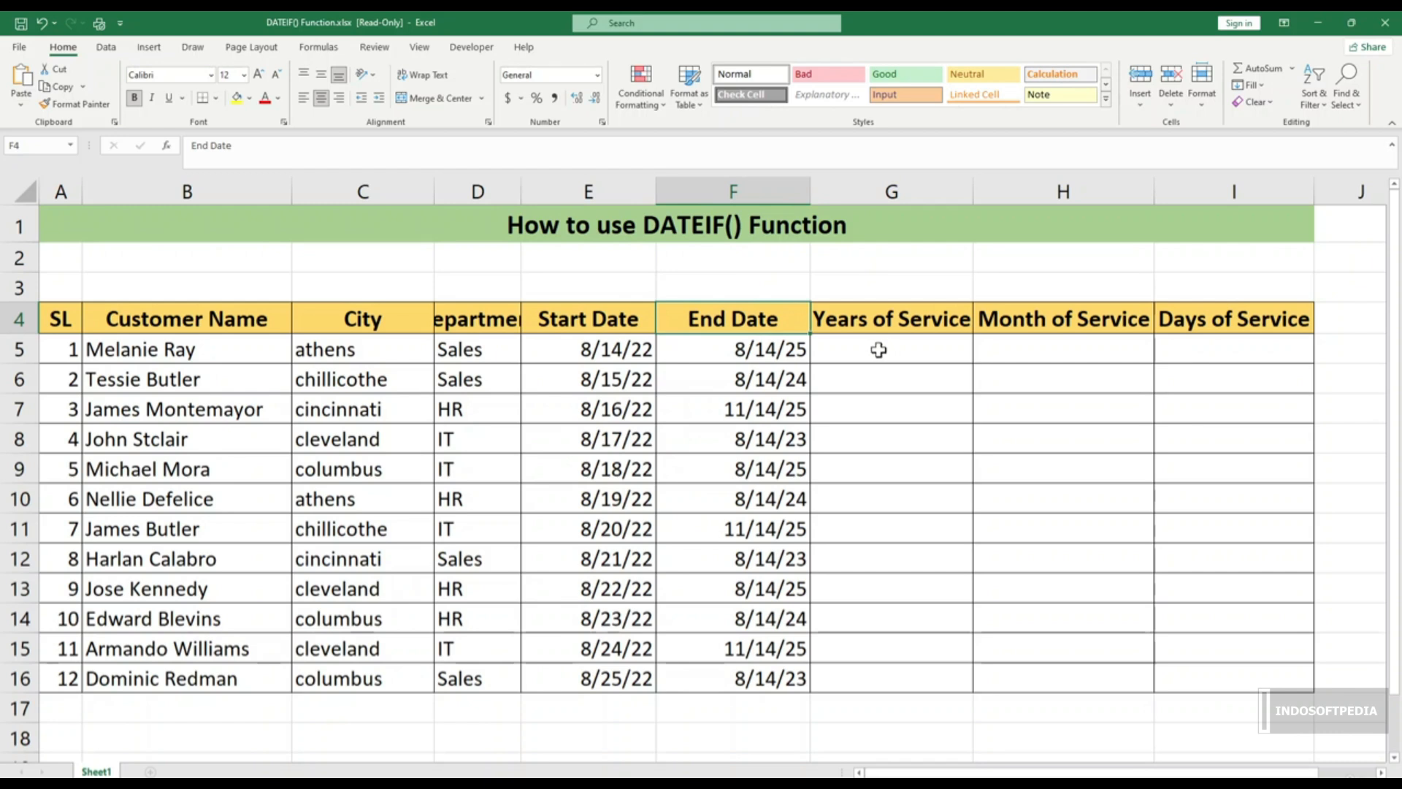
click(853, 324)
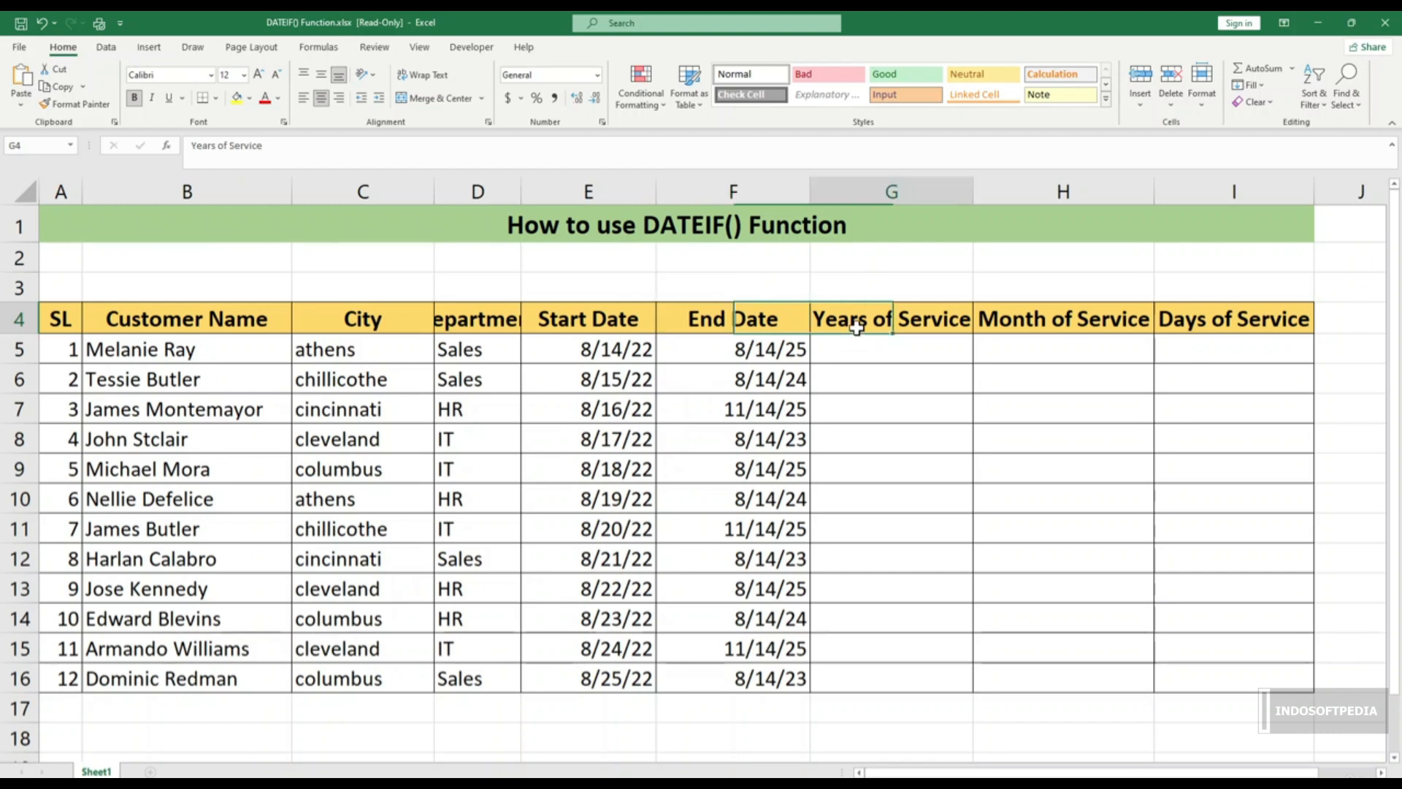
click(1068, 320)
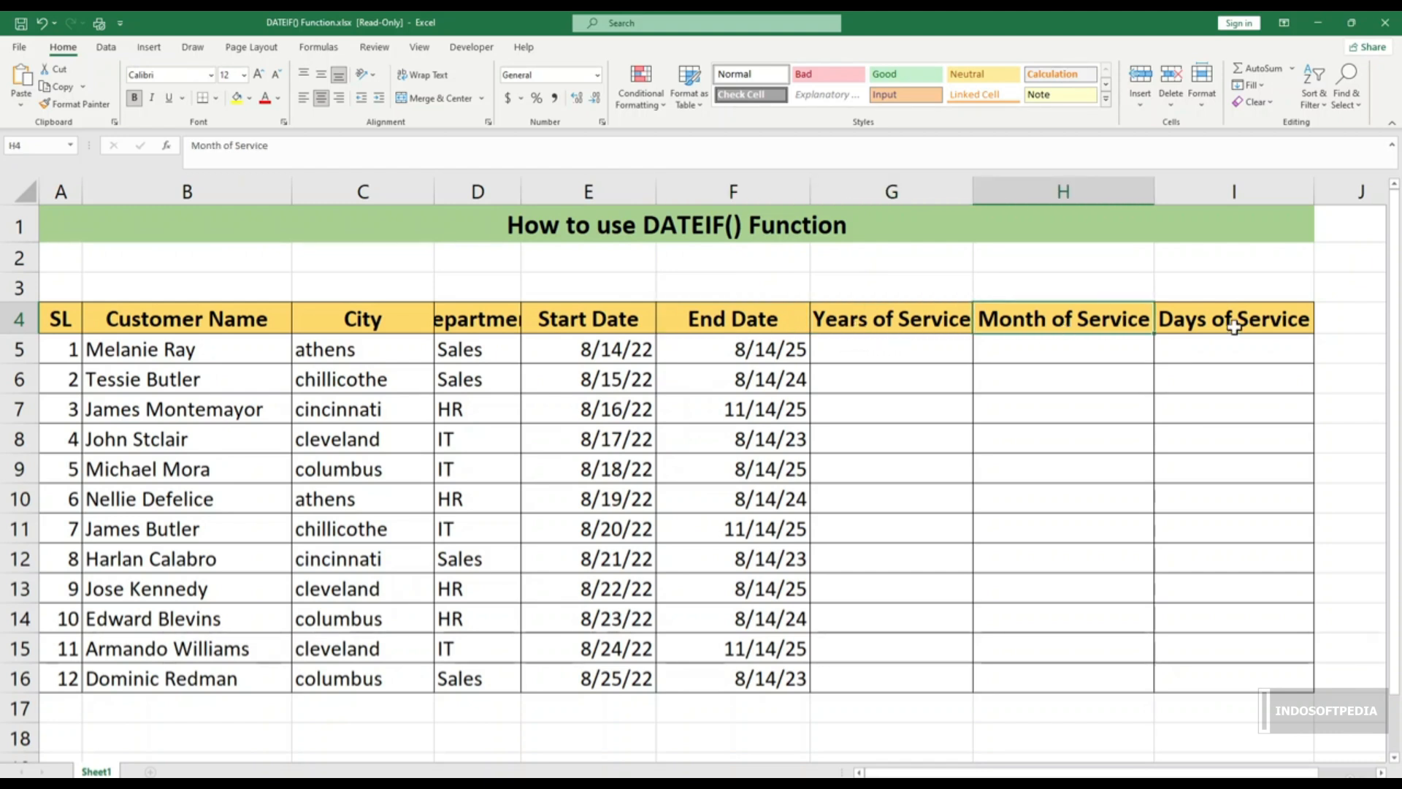
click(1230, 326)
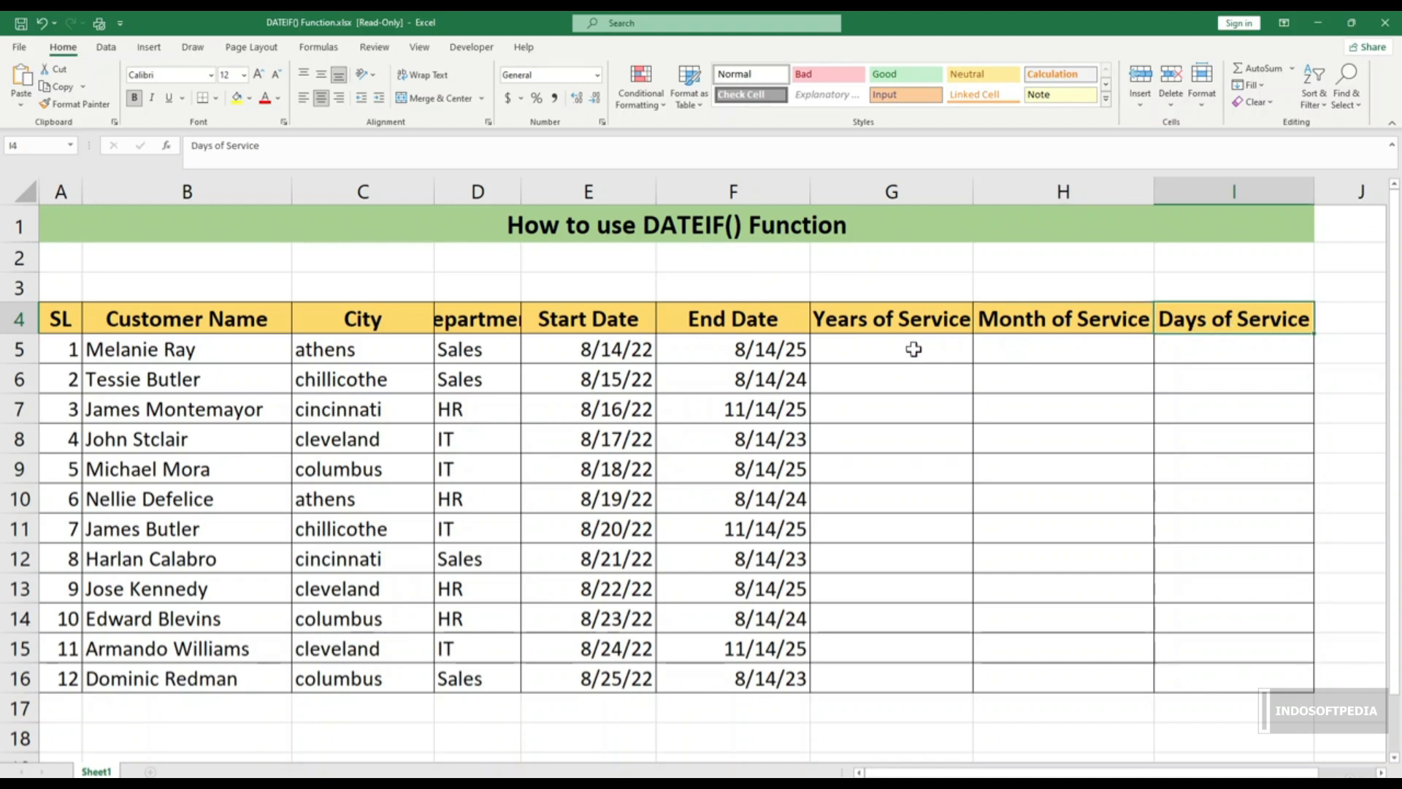
Step: Enter =DATEDIF(E5,F5,"Y") in G5 to show 3 whole years of service
click(914, 349)
text(=dated)
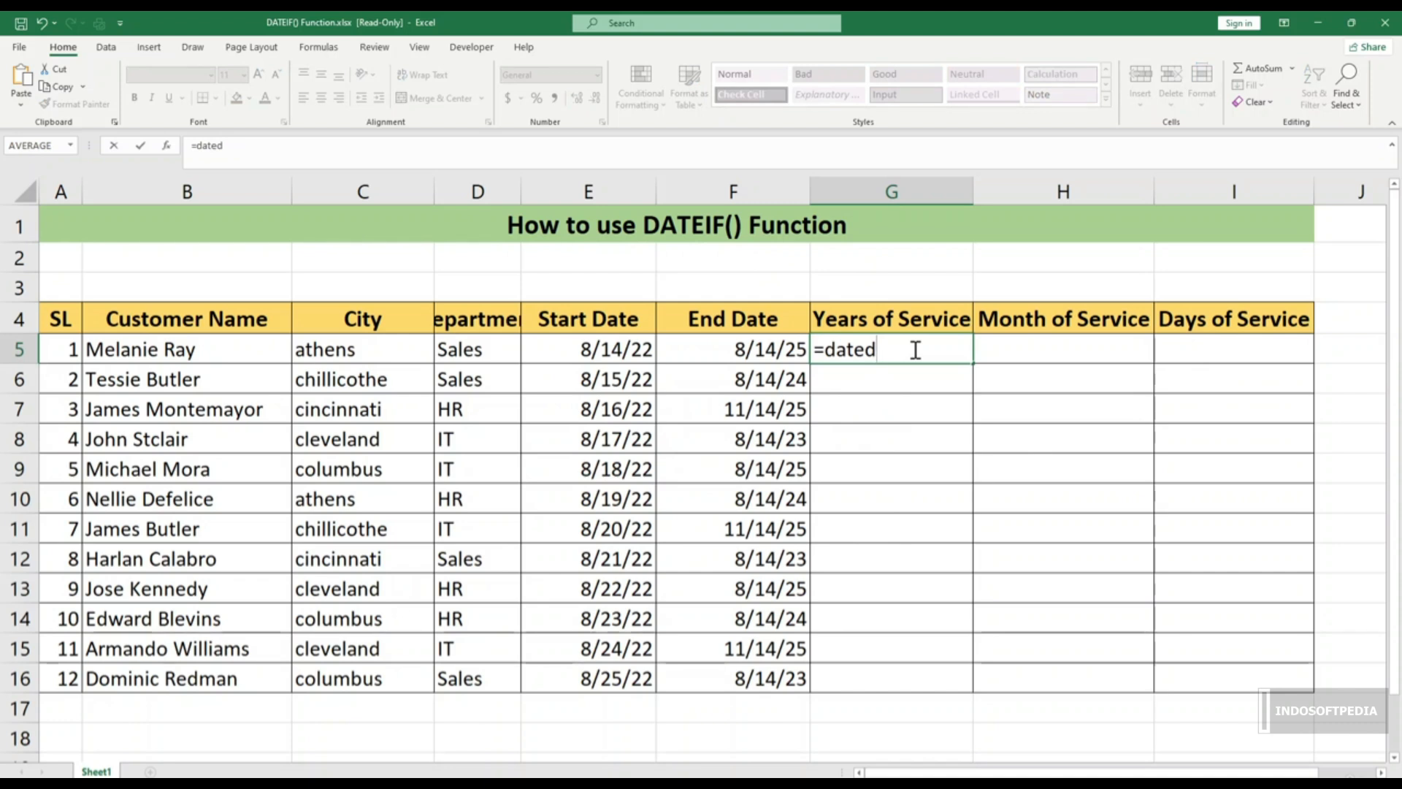
text(if)
key(Tab)
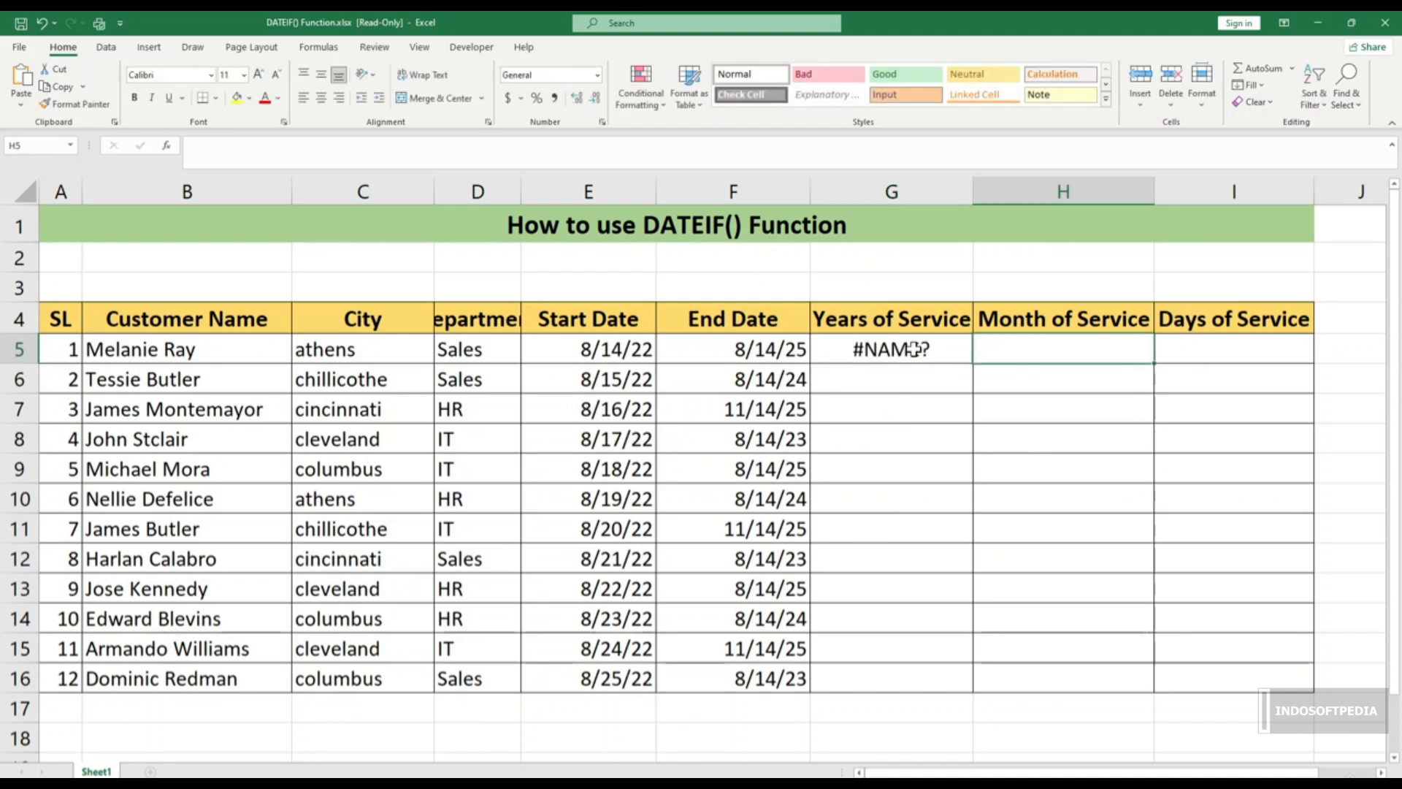
click(889, 351)
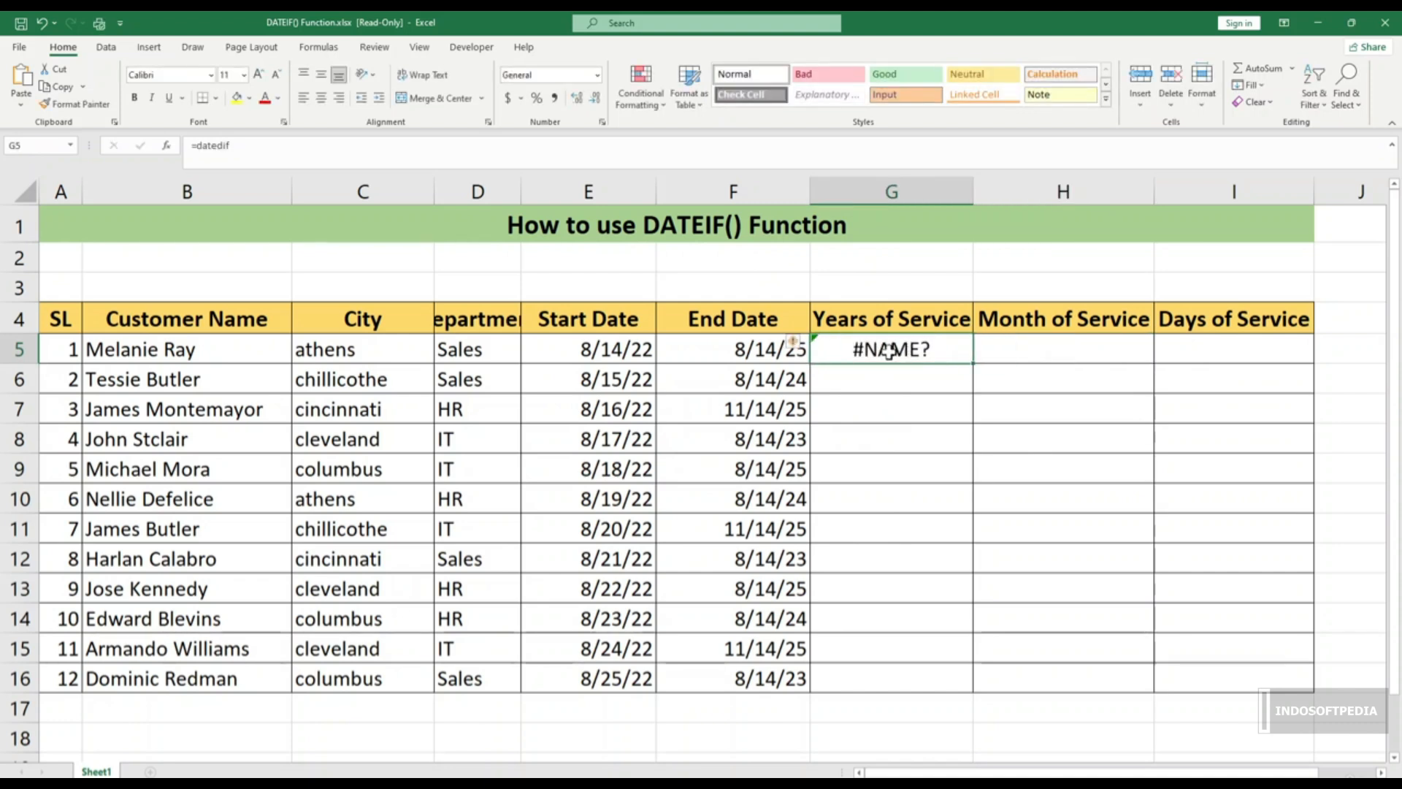
key(BackSpace)
text(=if)
key(BackSpace)
key(BackSpace)
text(datedif)
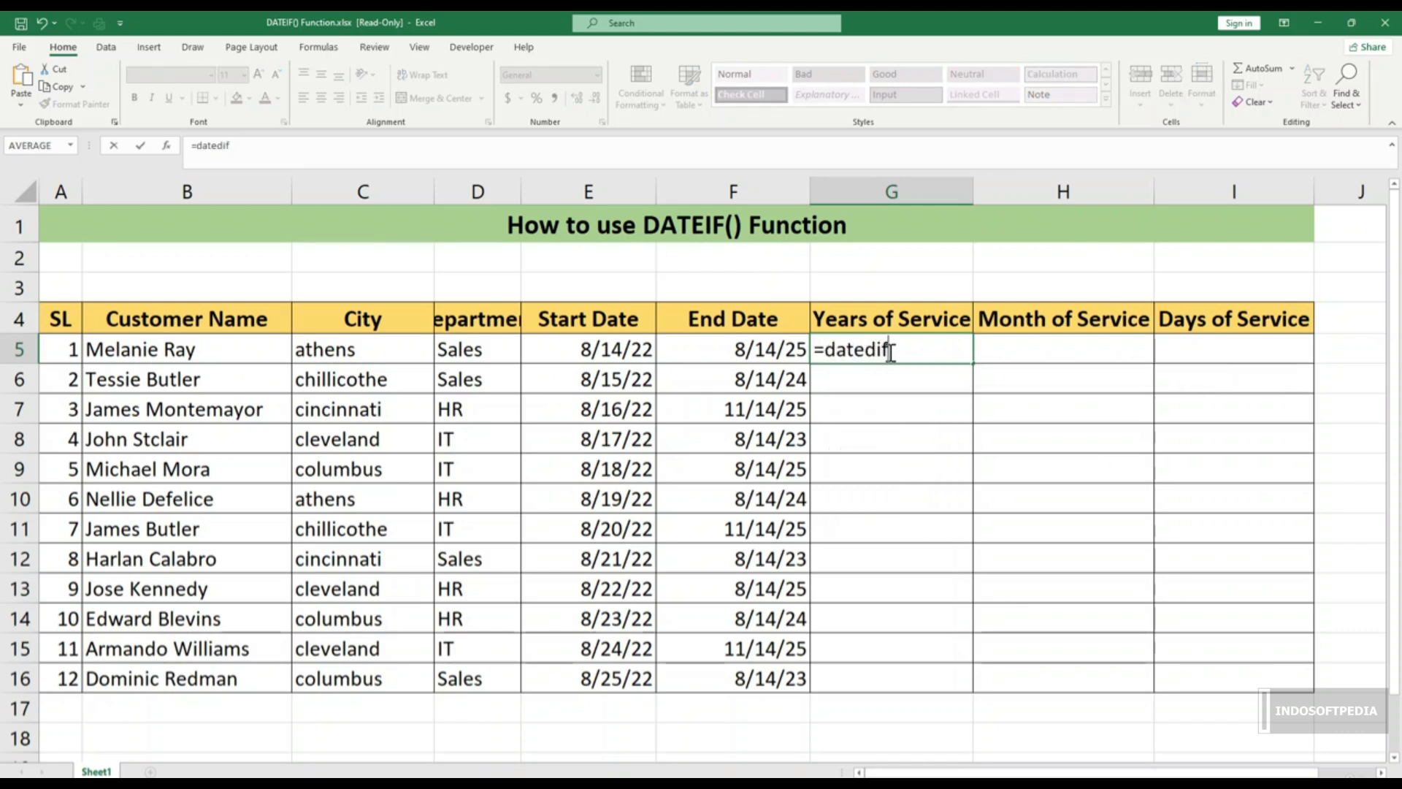
text(()
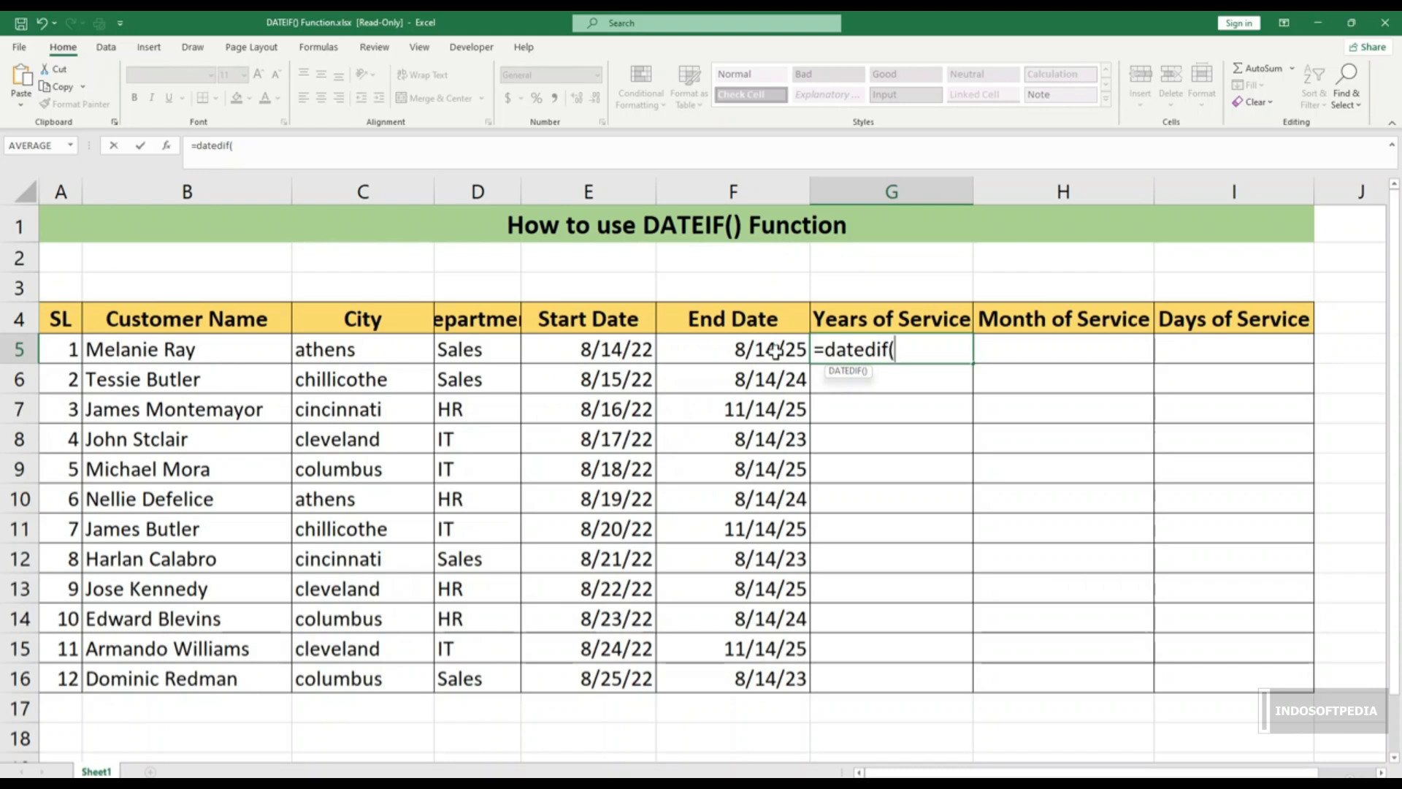
click(630, 351)
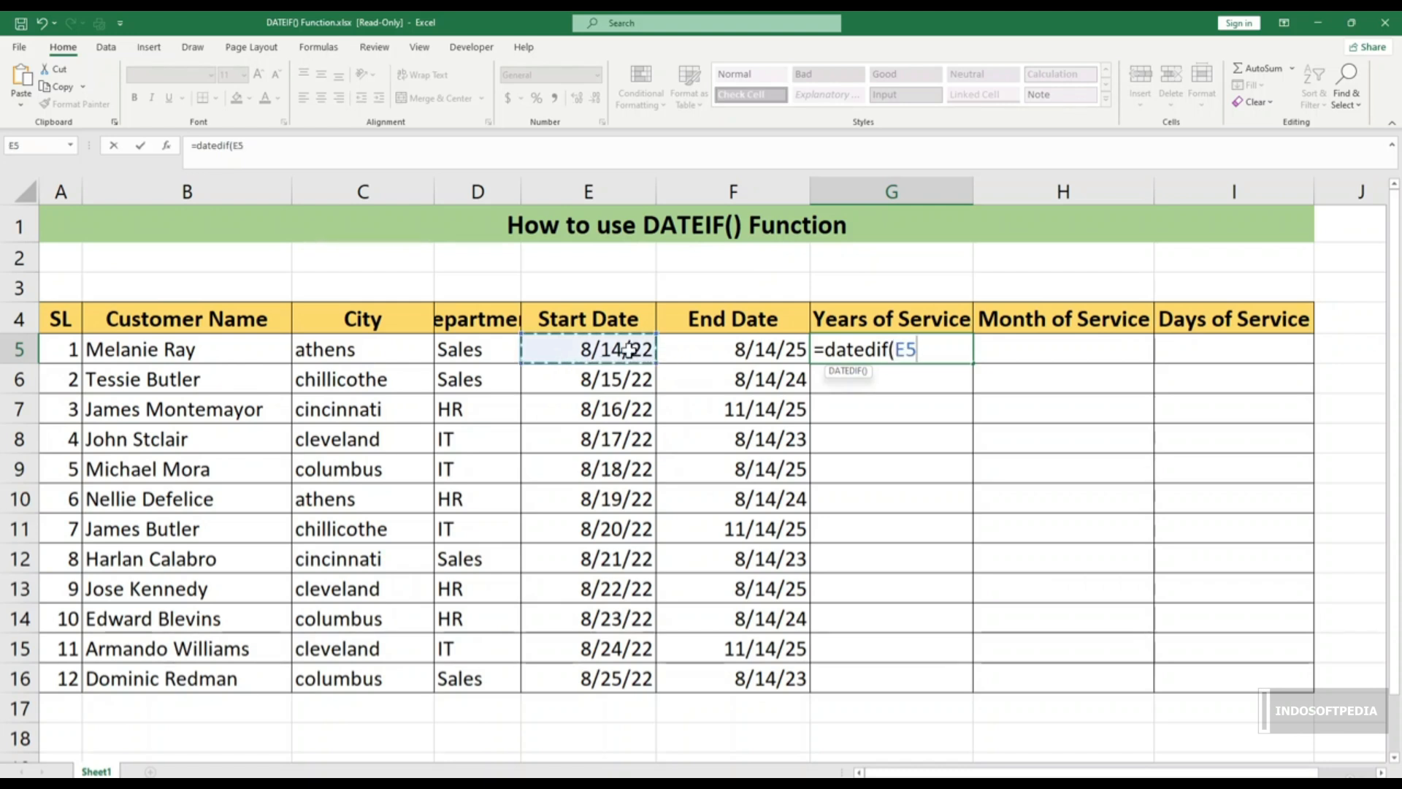
text(,)
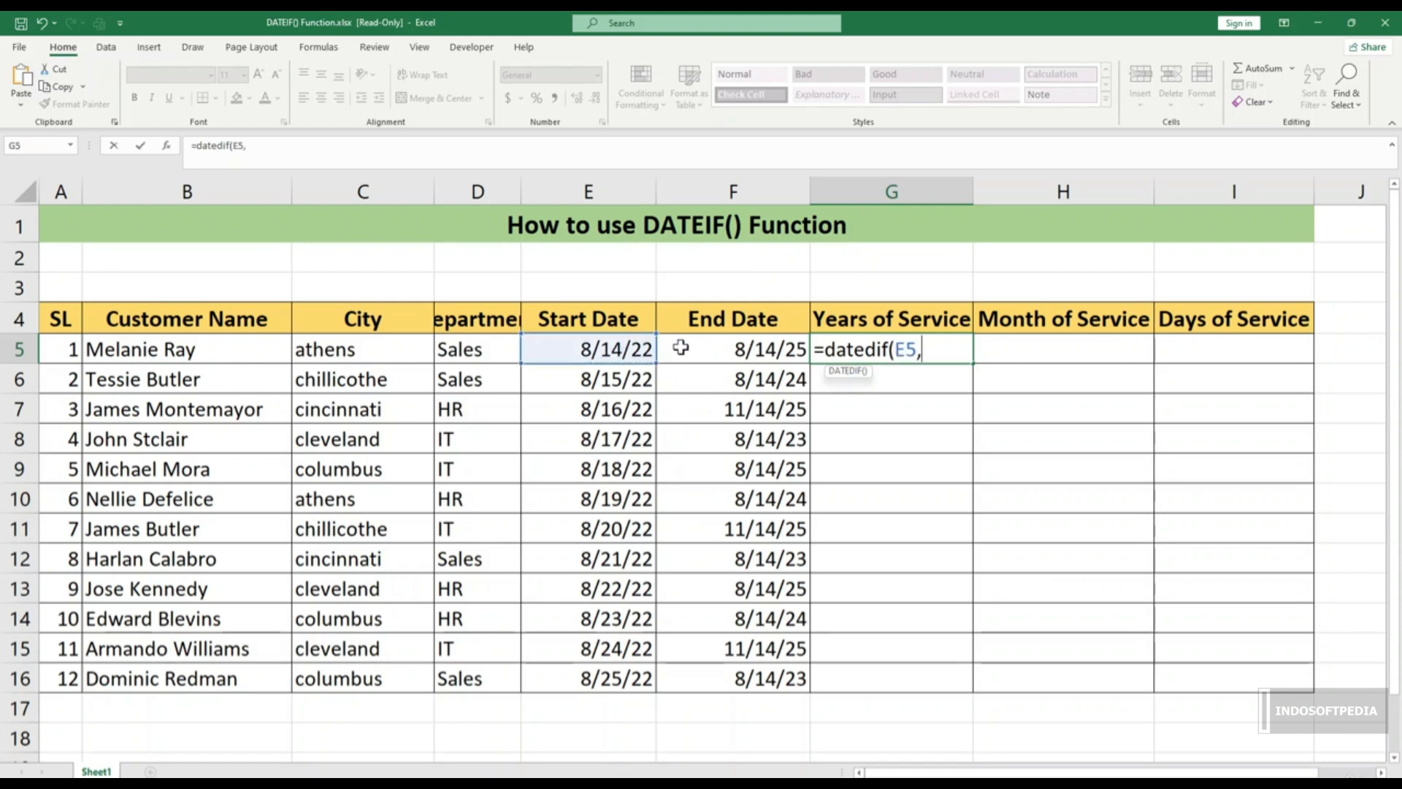
click(721, 349)
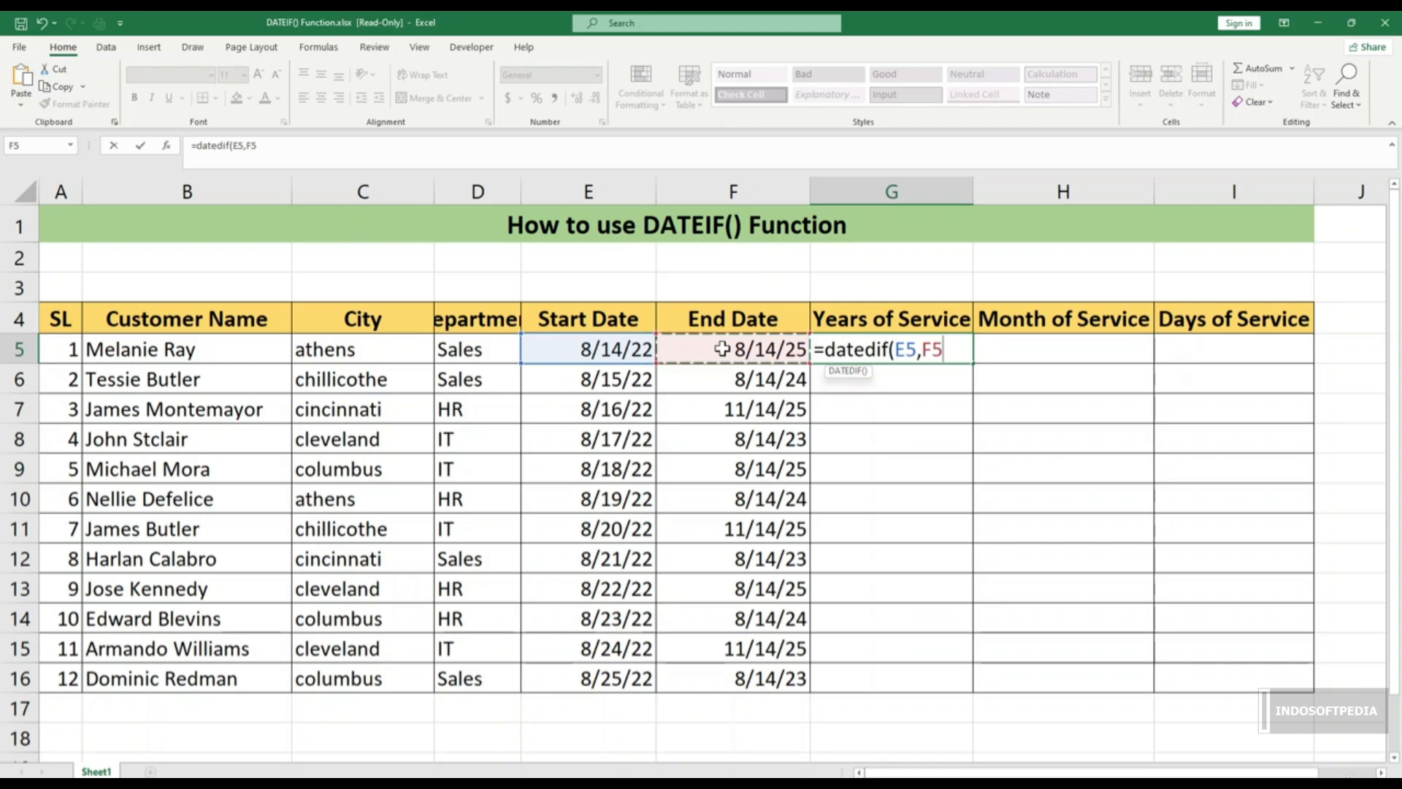
text(,)
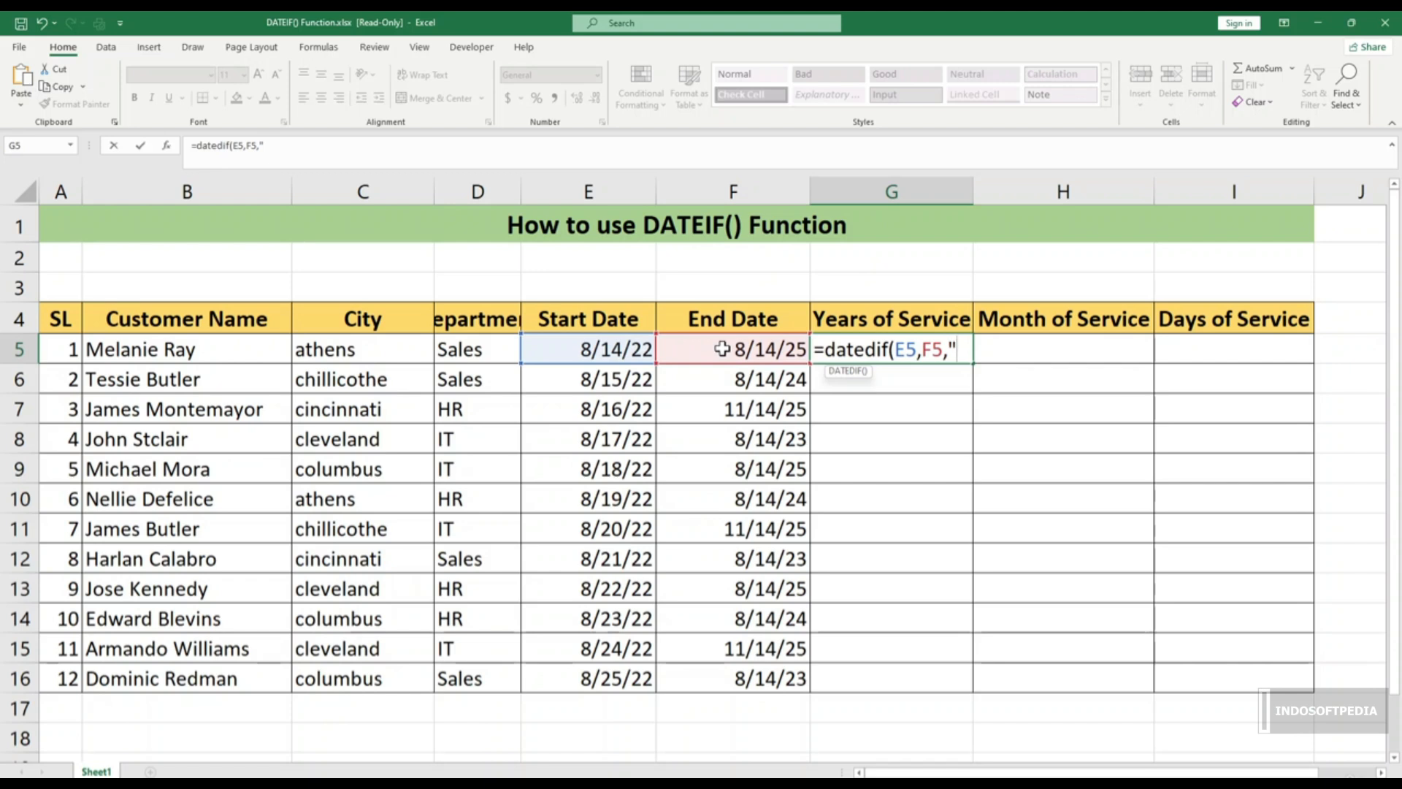
text("Y"))
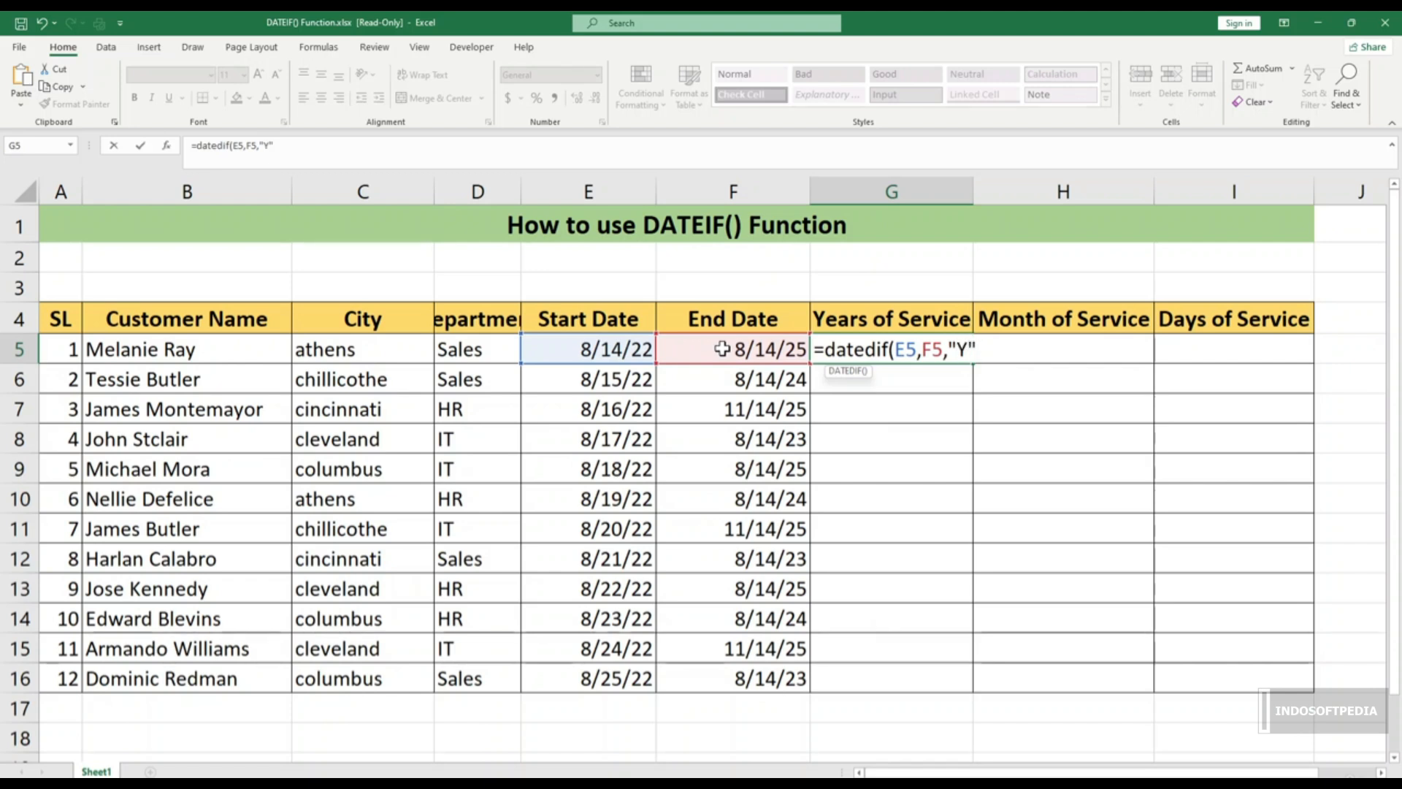
key(Return)
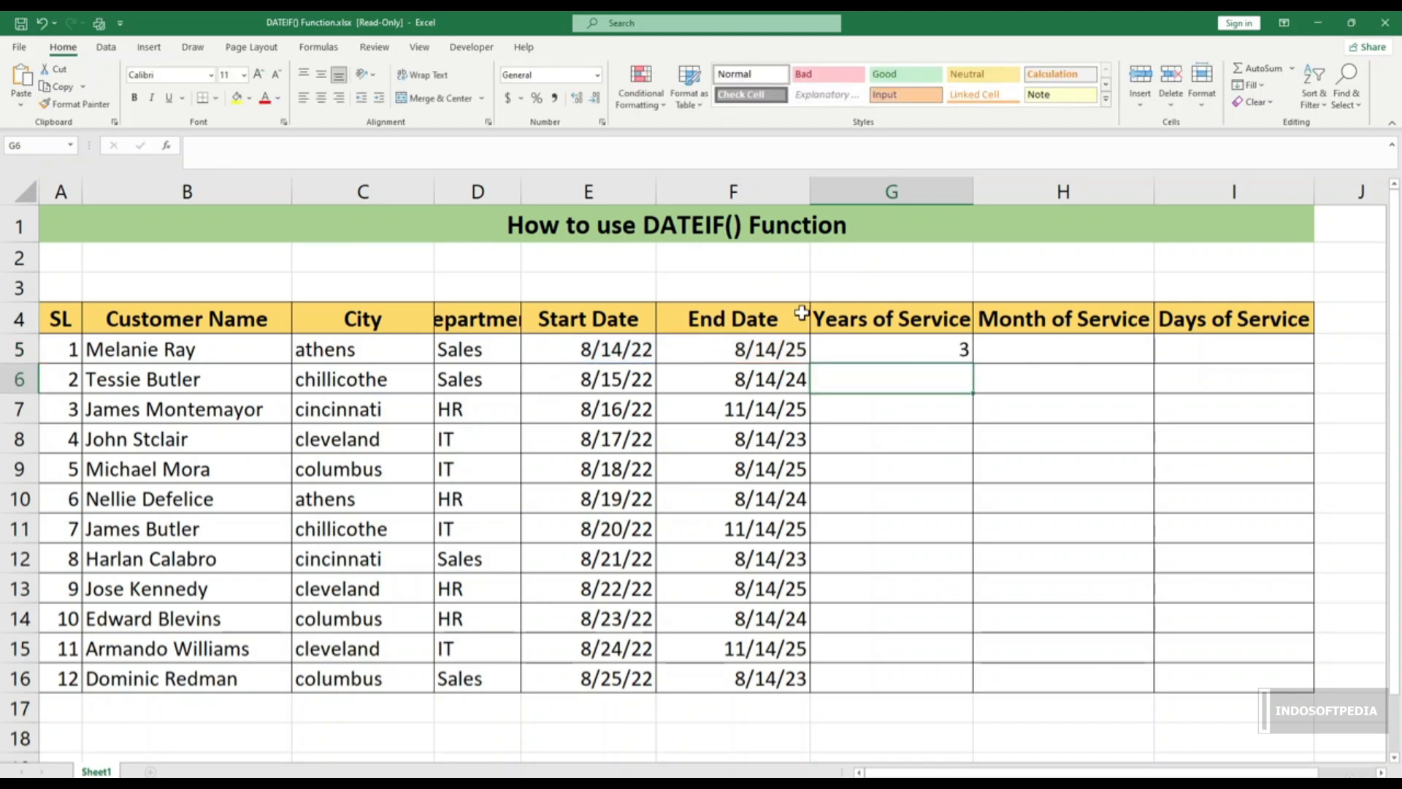
Step: Copy the G5 years formula down to G16, giving results like 3, 1, 3, 0
click(964, 350)
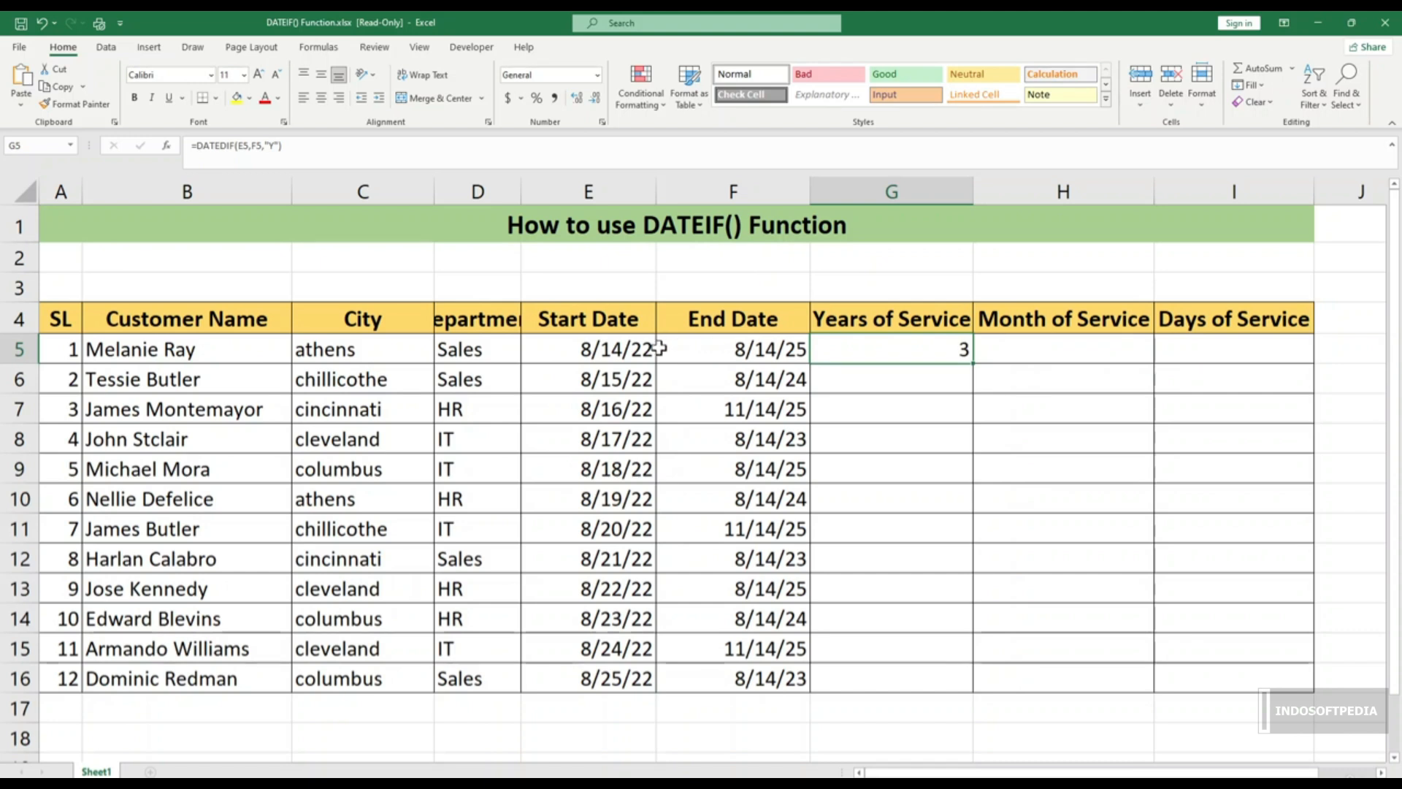
click(612, 351)
click(795, 350)
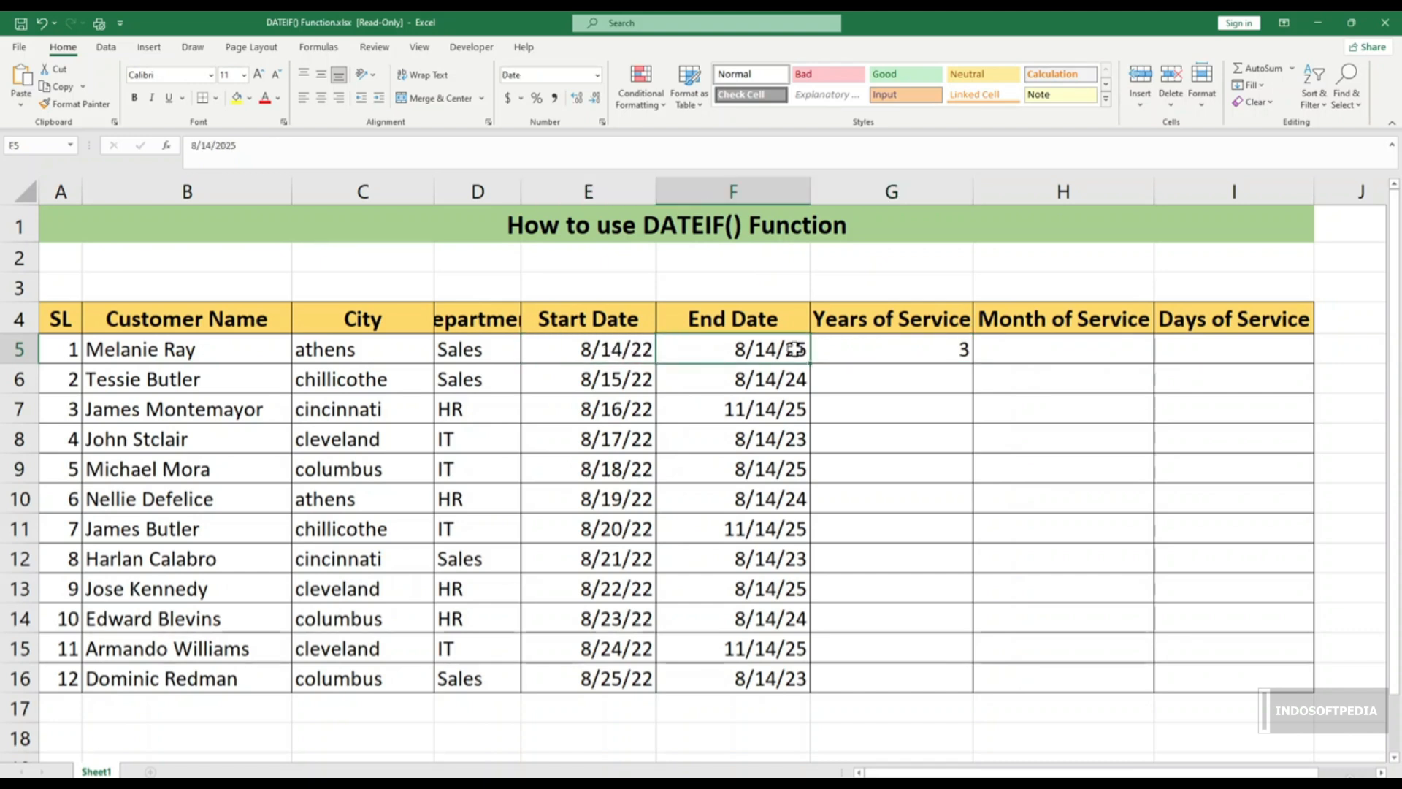
click(878, 358)
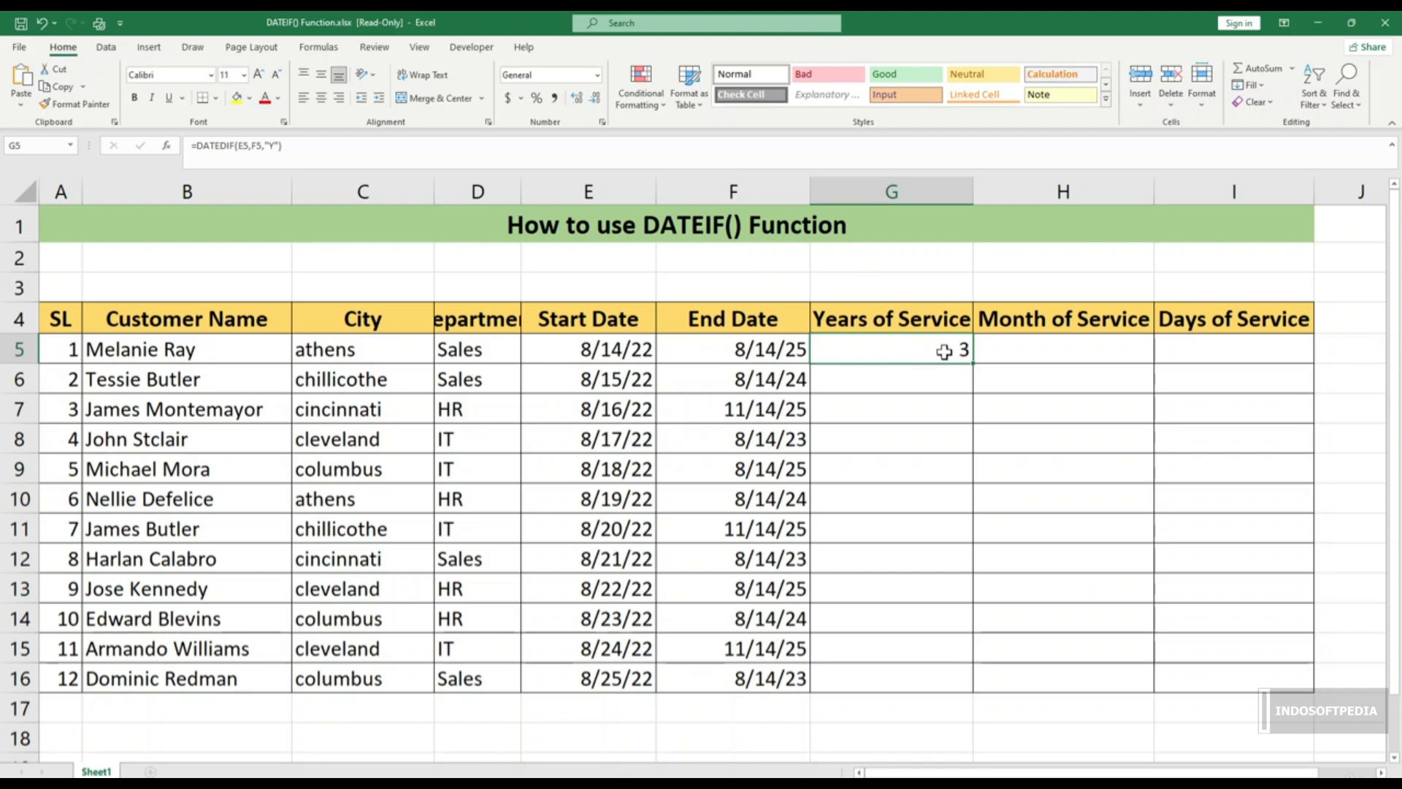
drag(974, 365, 952, 694)
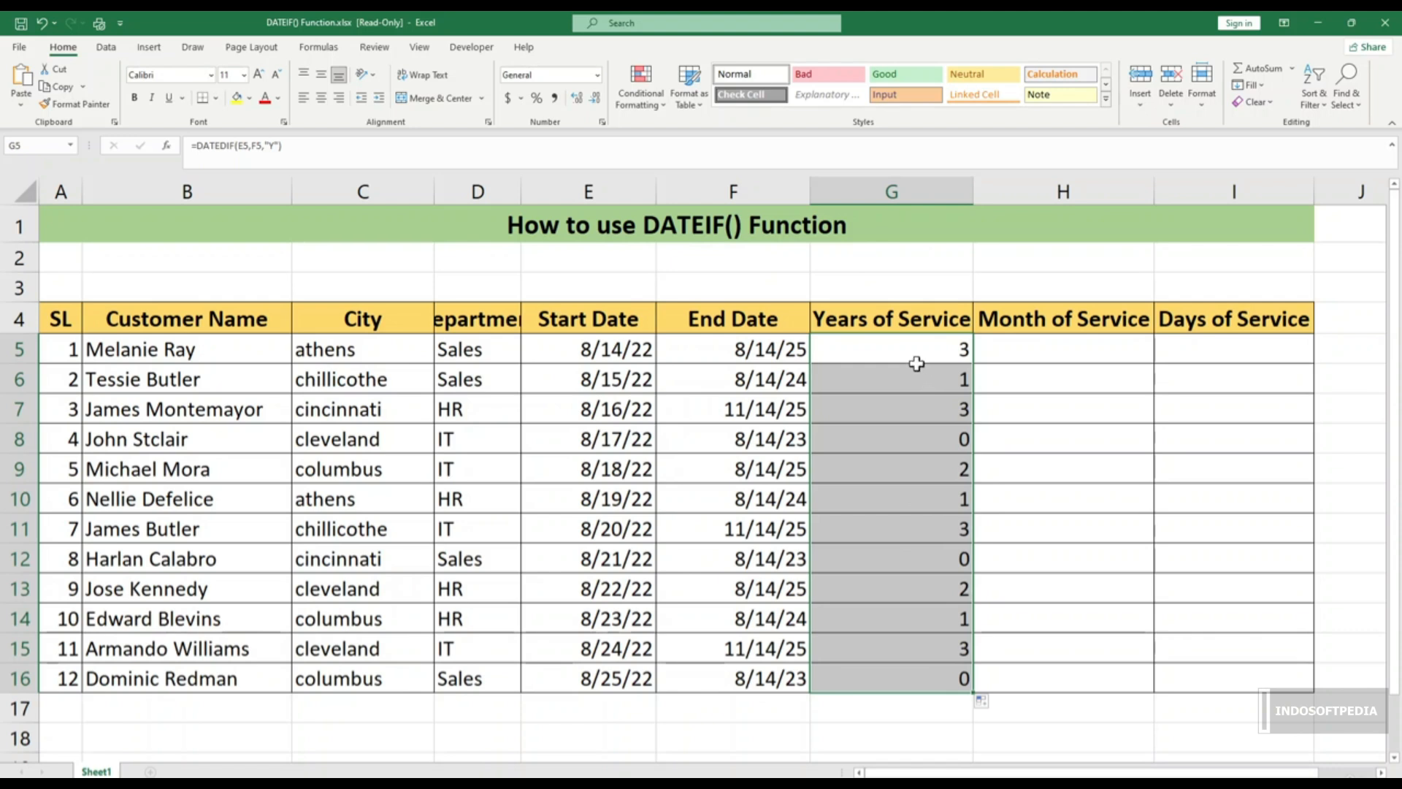
click(784, 410)
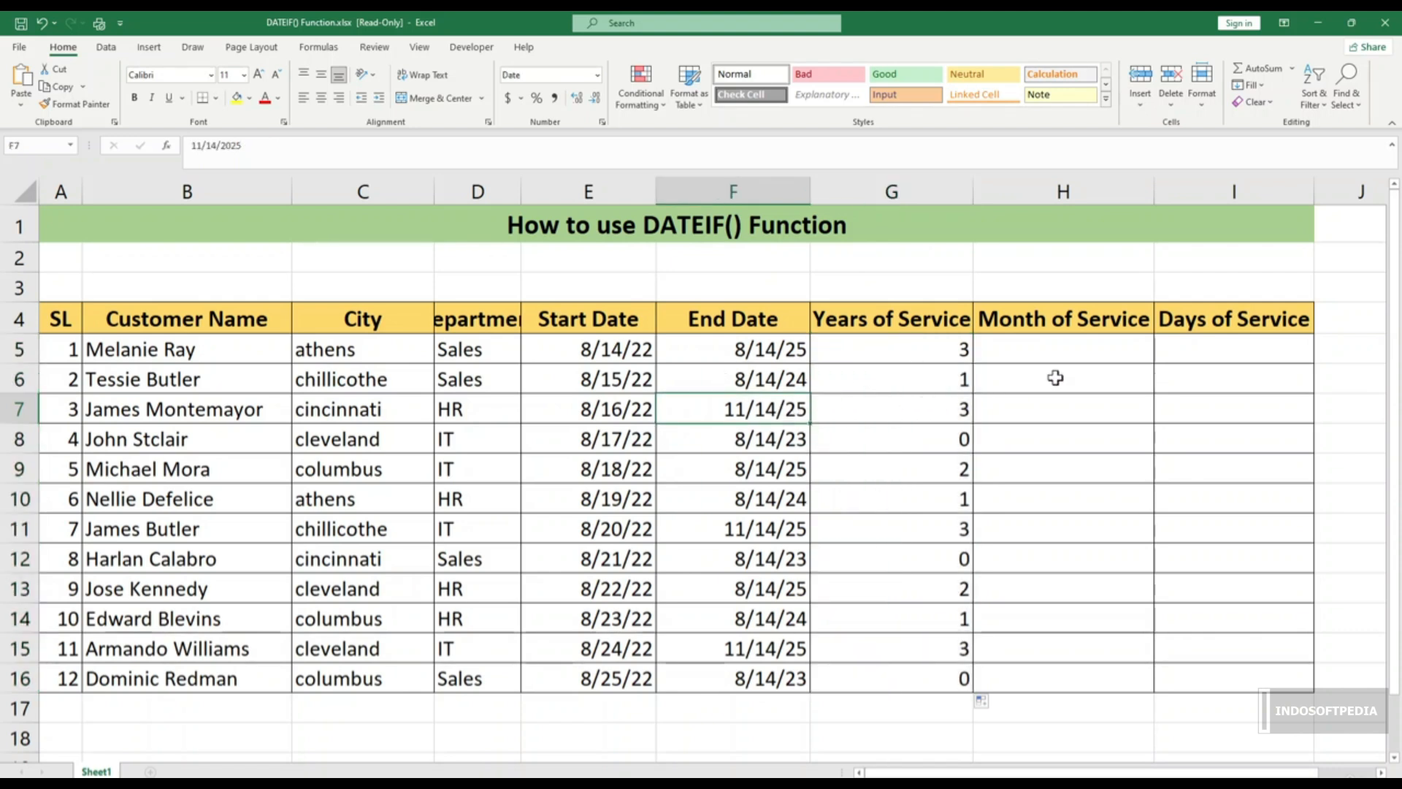
click(1113, 342)
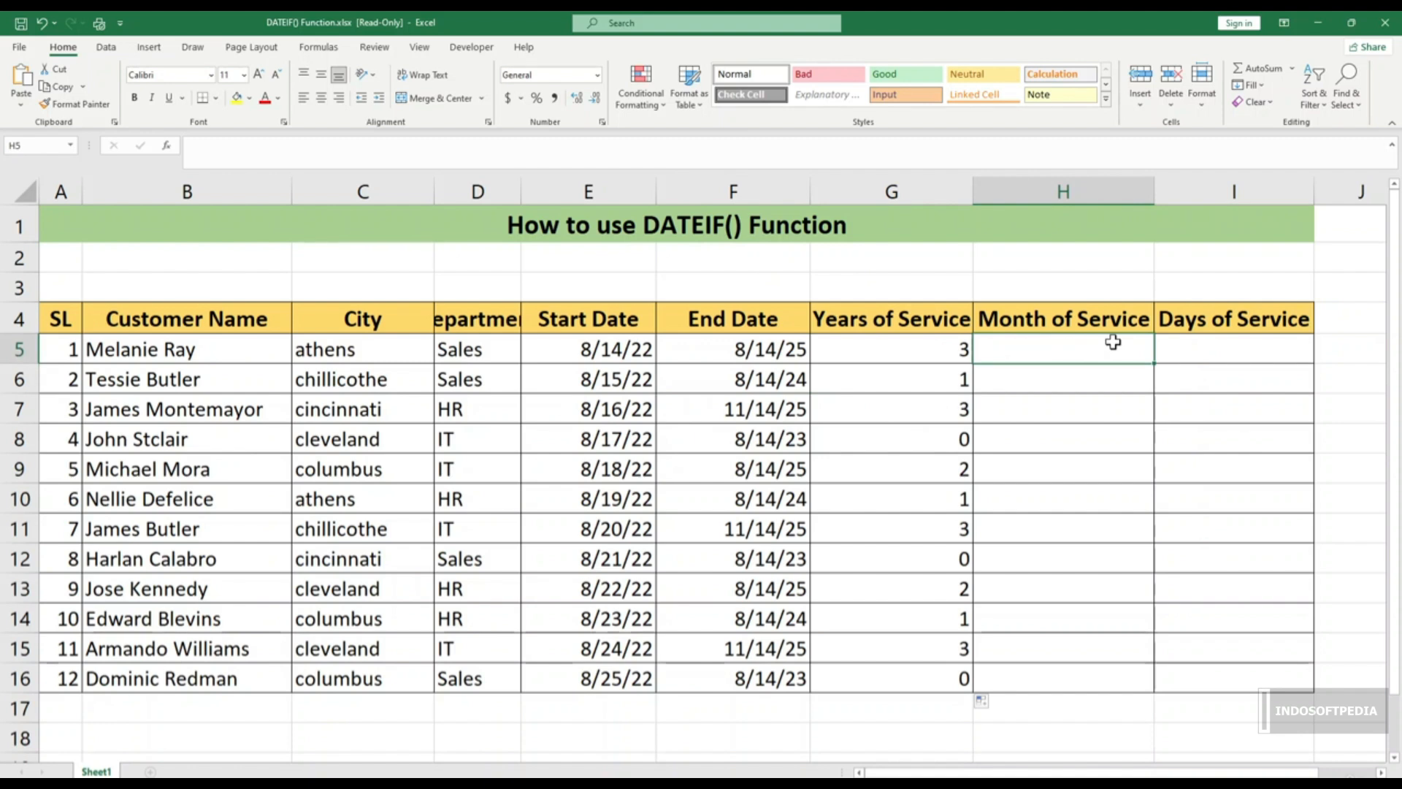
Step: Enter =DATEDIF(E5,F5,"M") in H5, giving 36 months
text(=d)
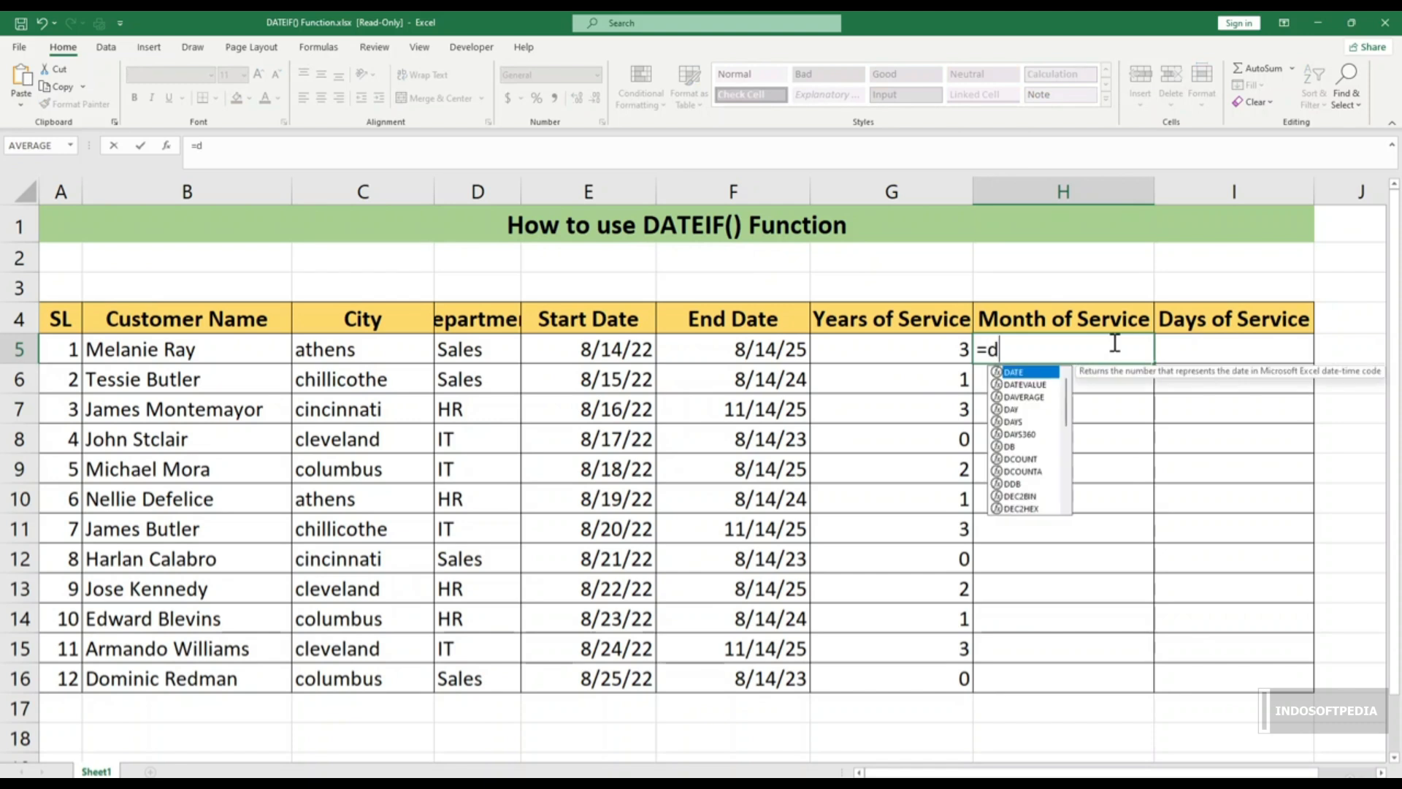
text(atedif()
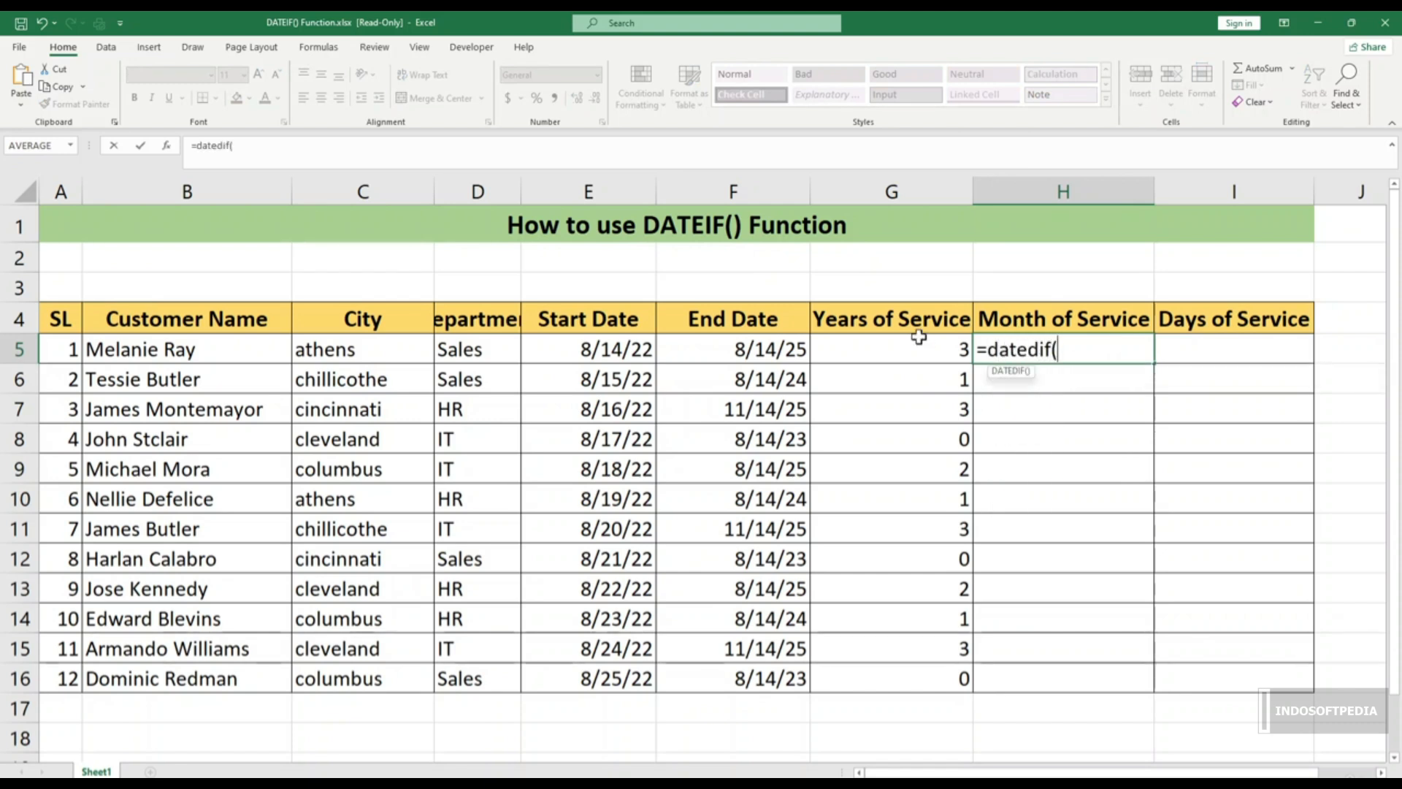
click(610, 351)
text(,)
click(746, 355)
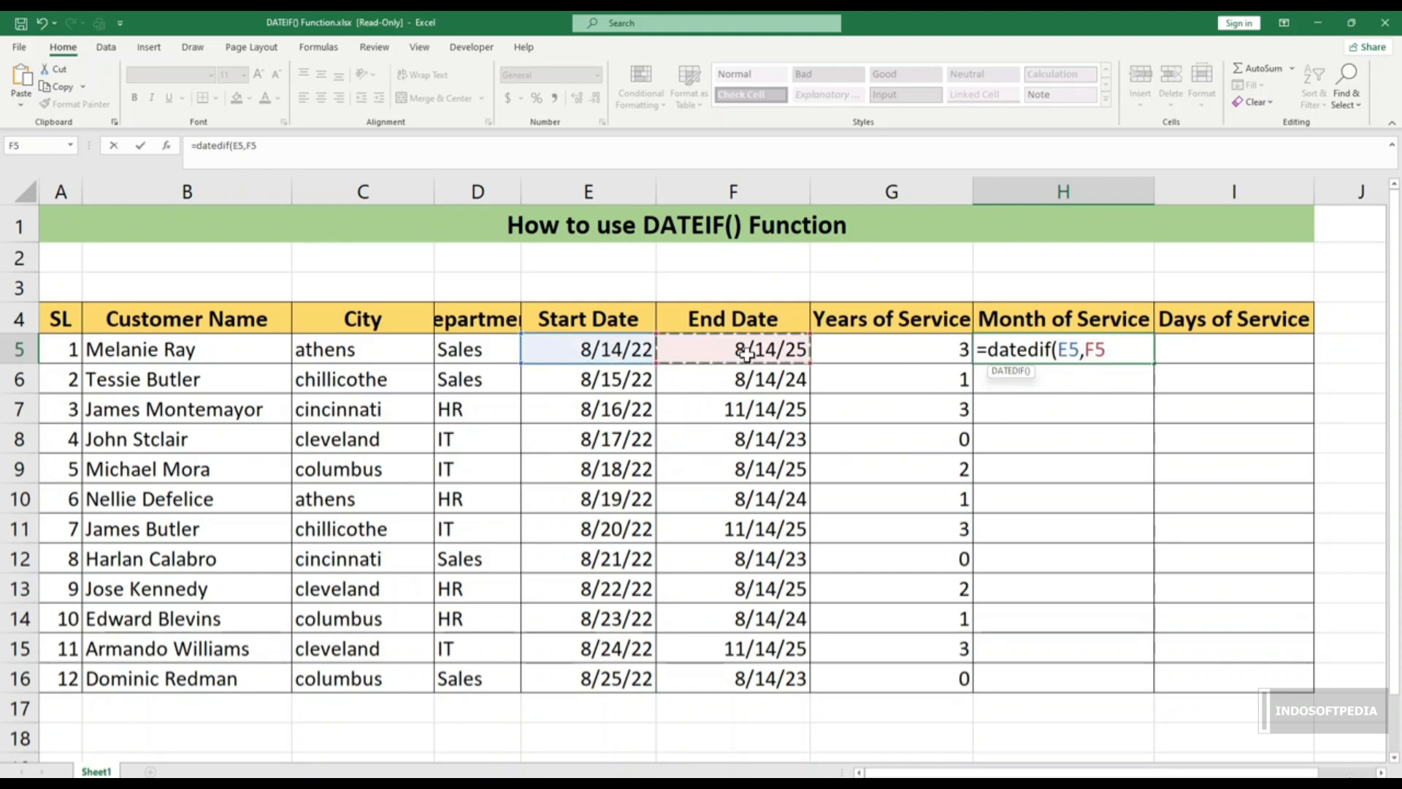
text(,")
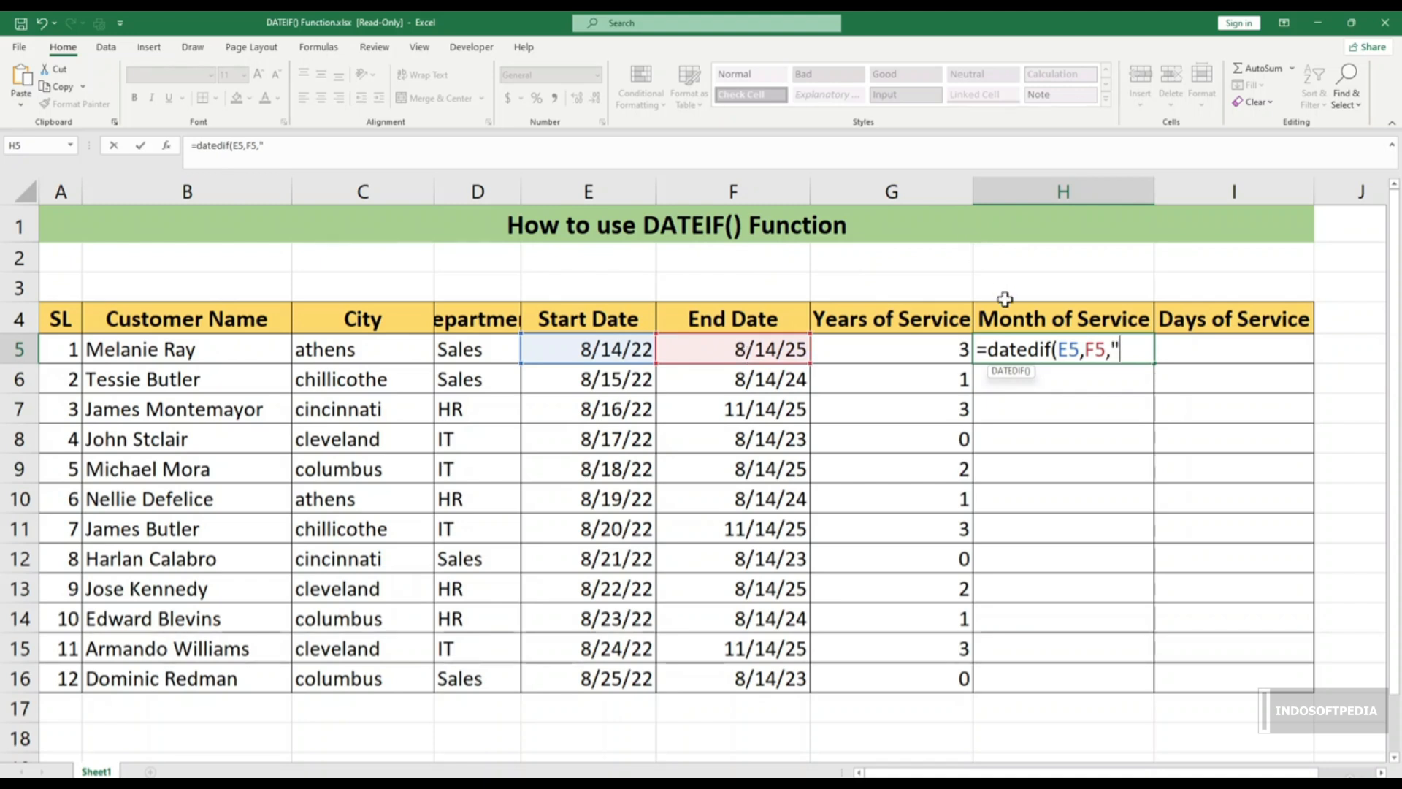
text(M"))
key(Return)
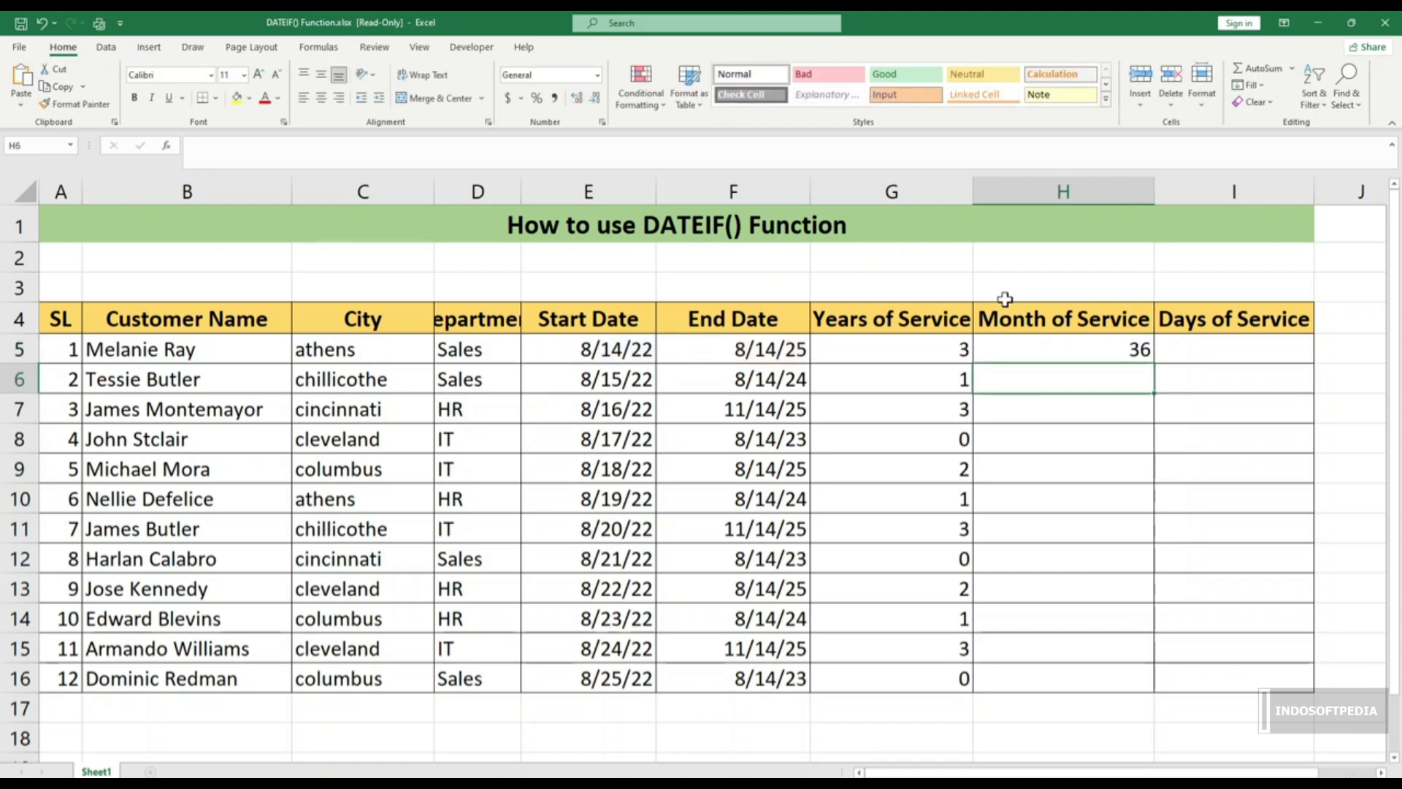
Step: Copy the H5 months formula down to H16 (36, 23, 38, 11…)
click(1124, 348)
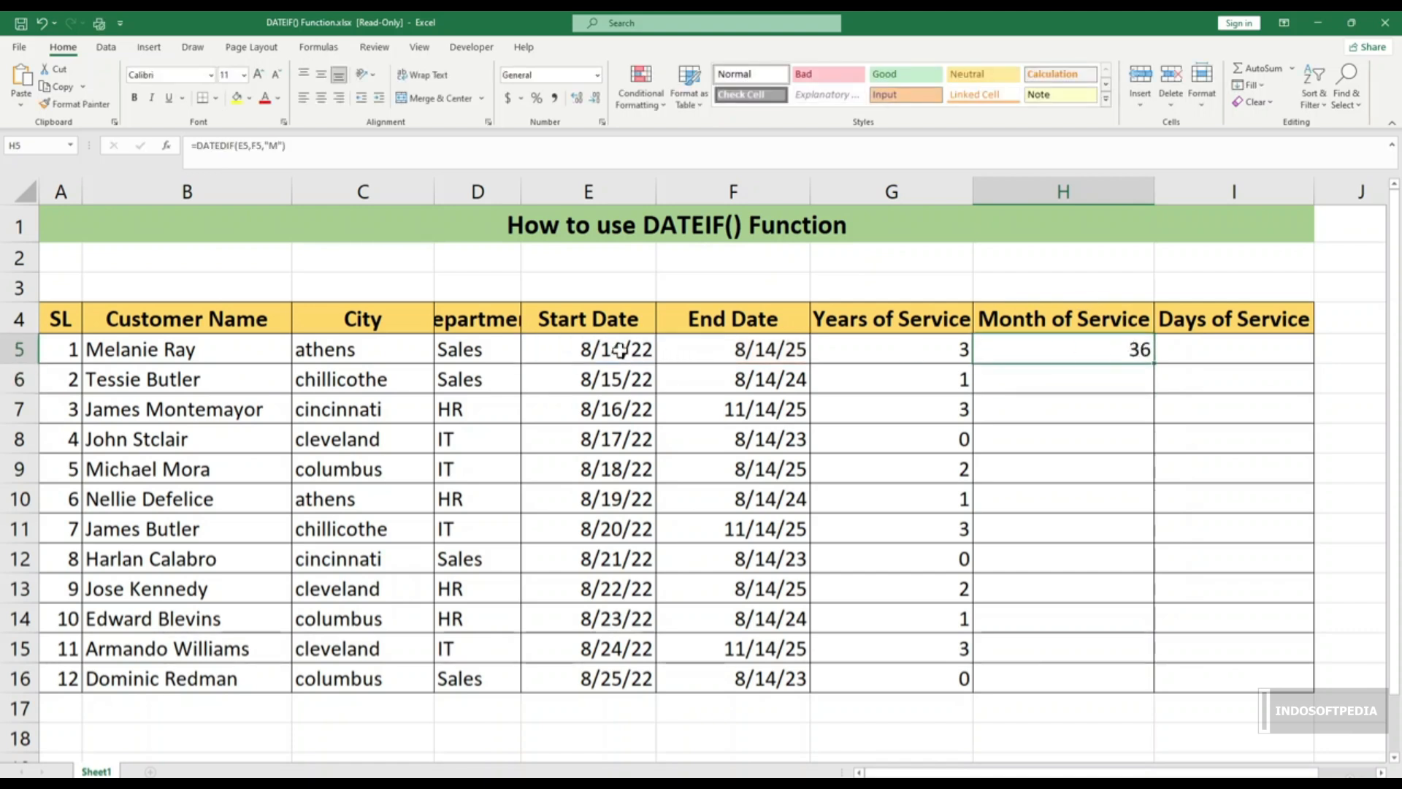
drag(611, 349, 698, 350)
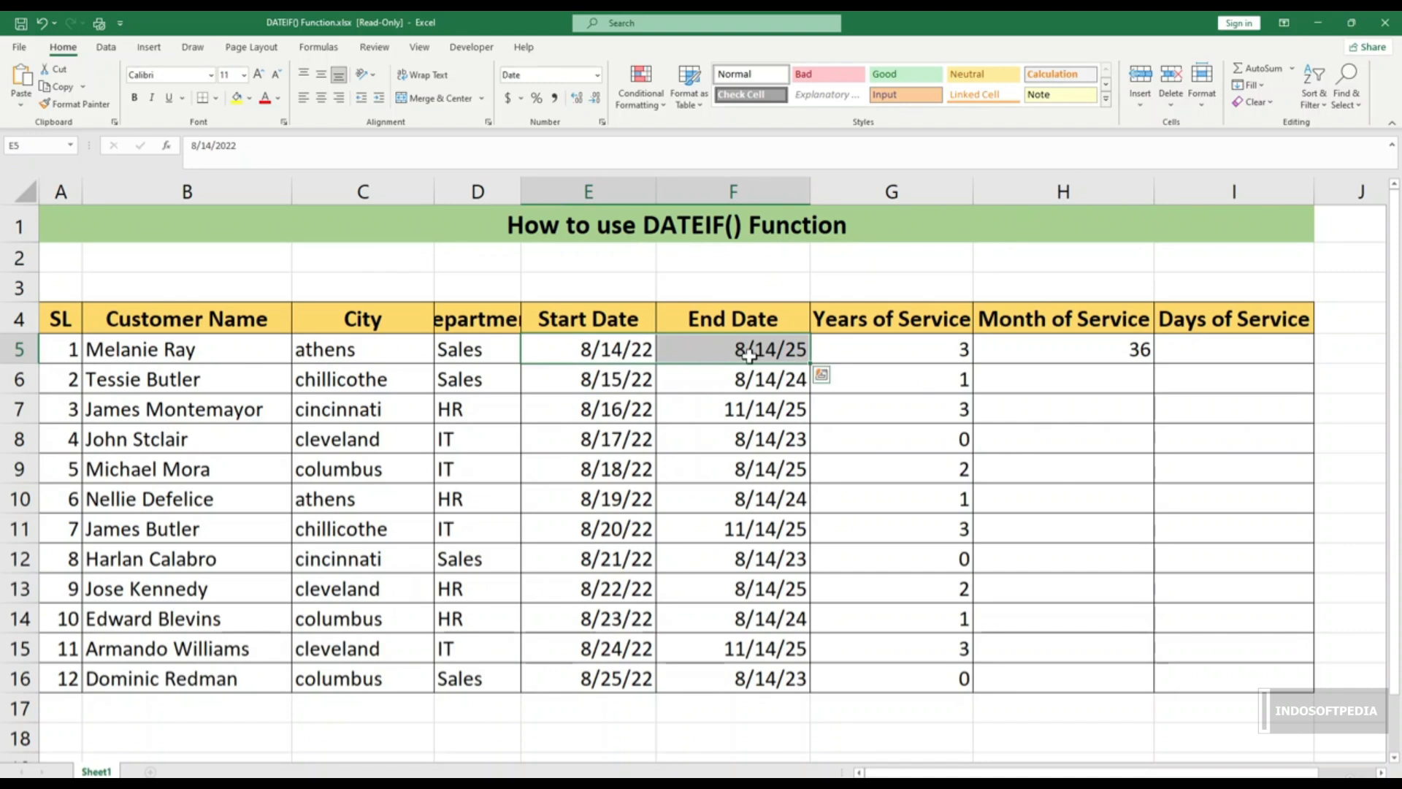
click(1134, 352)
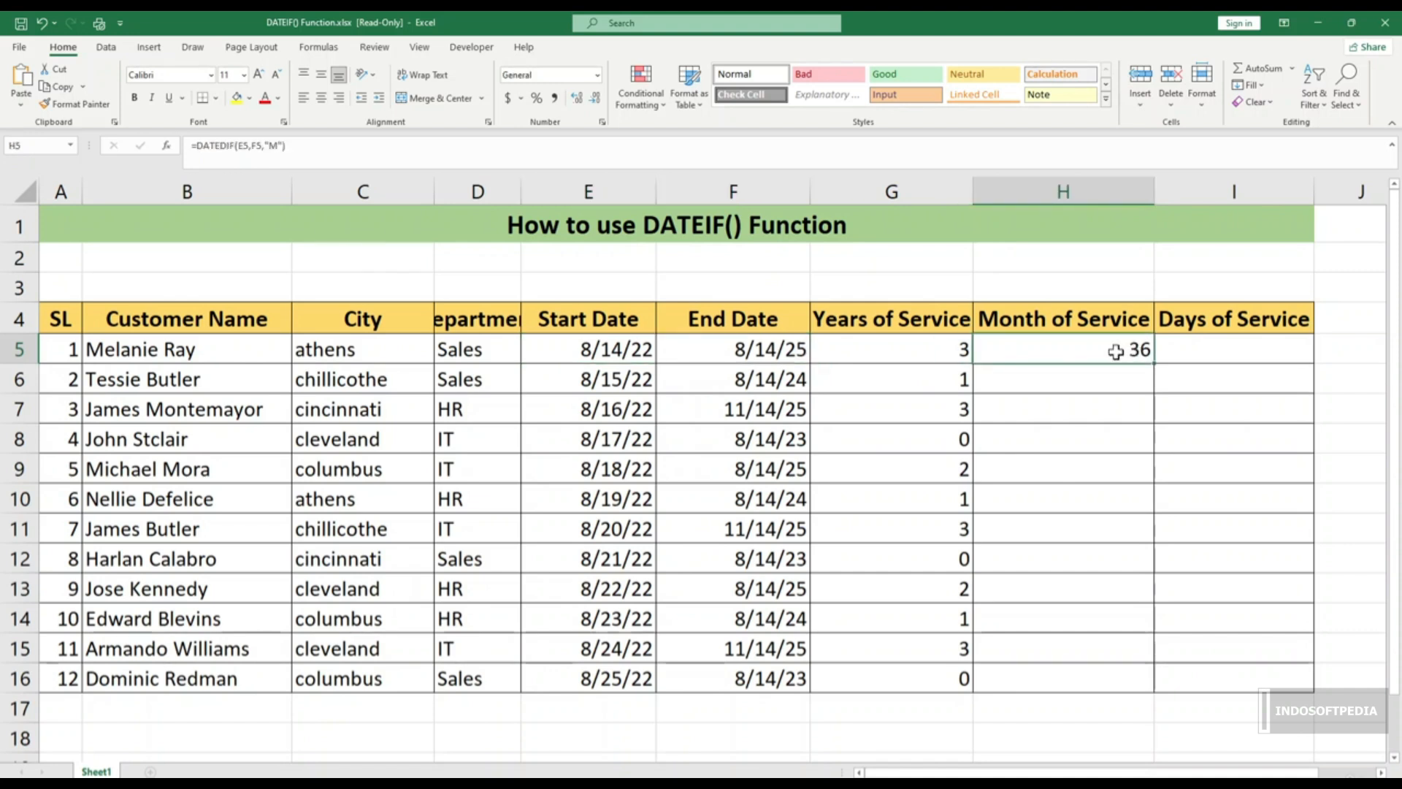
drag(1157, 365, 1155, 683)
Step: Enter =DATEDIF(E5,F5,"D") in I5, giving 1096 days
click(1240, 350)
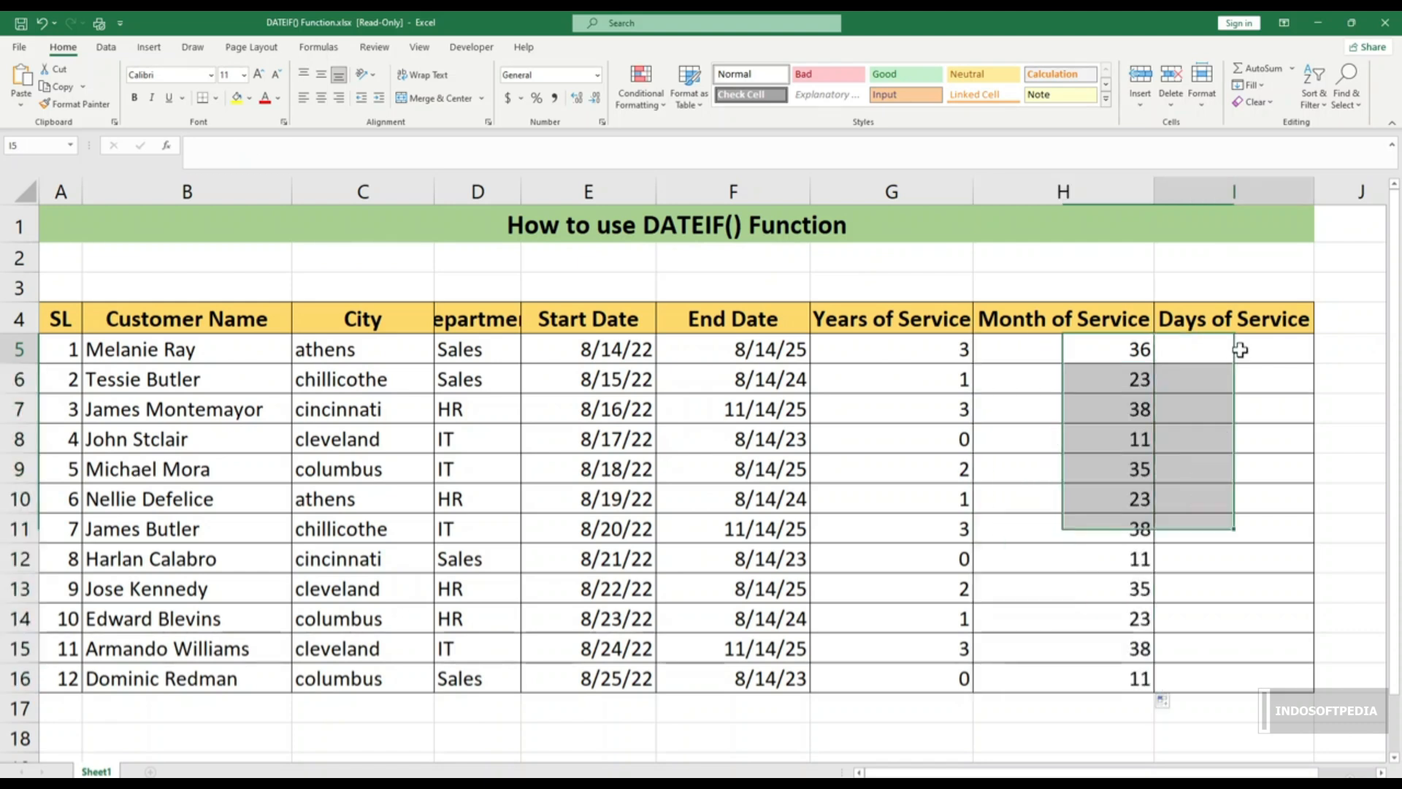
text(=)
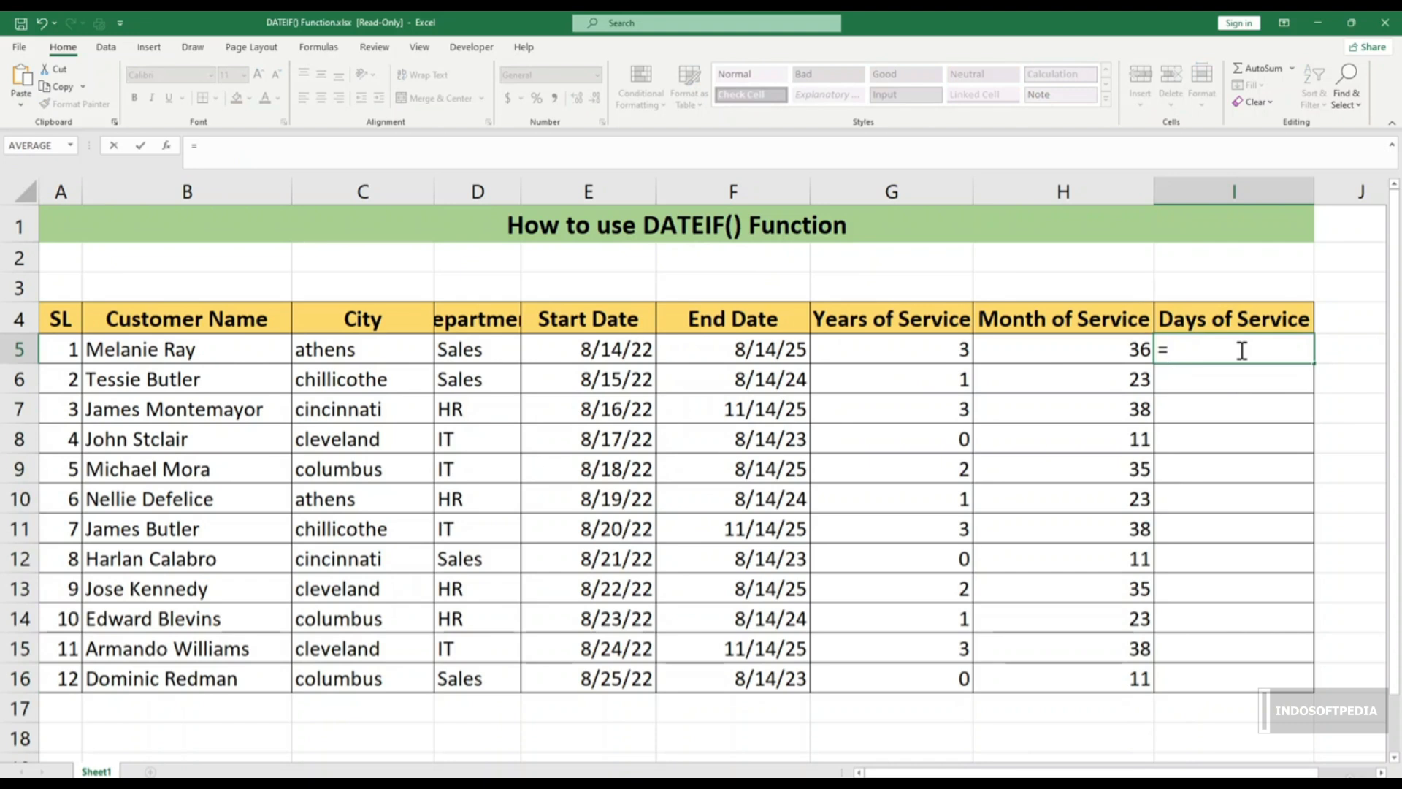
text(da)
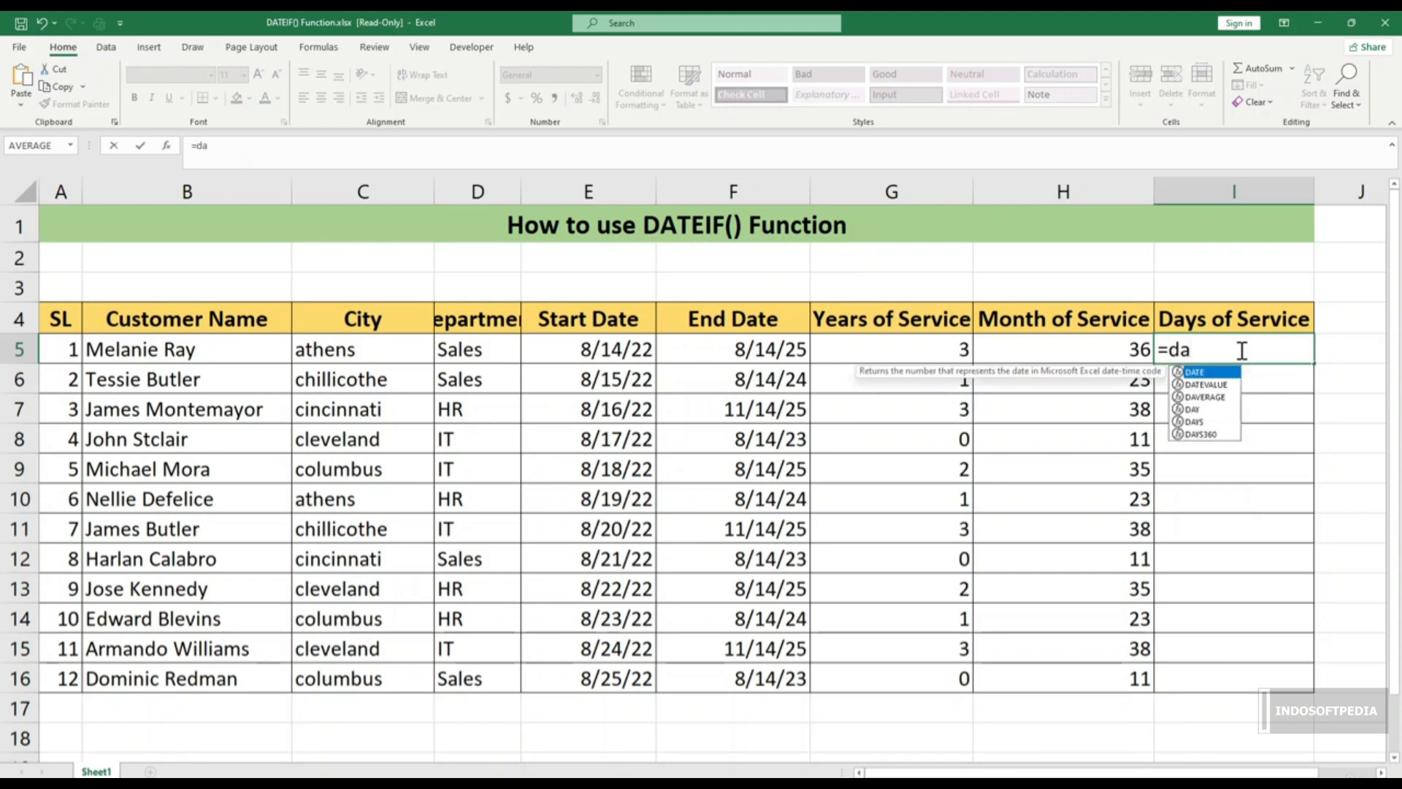
text(tedif)
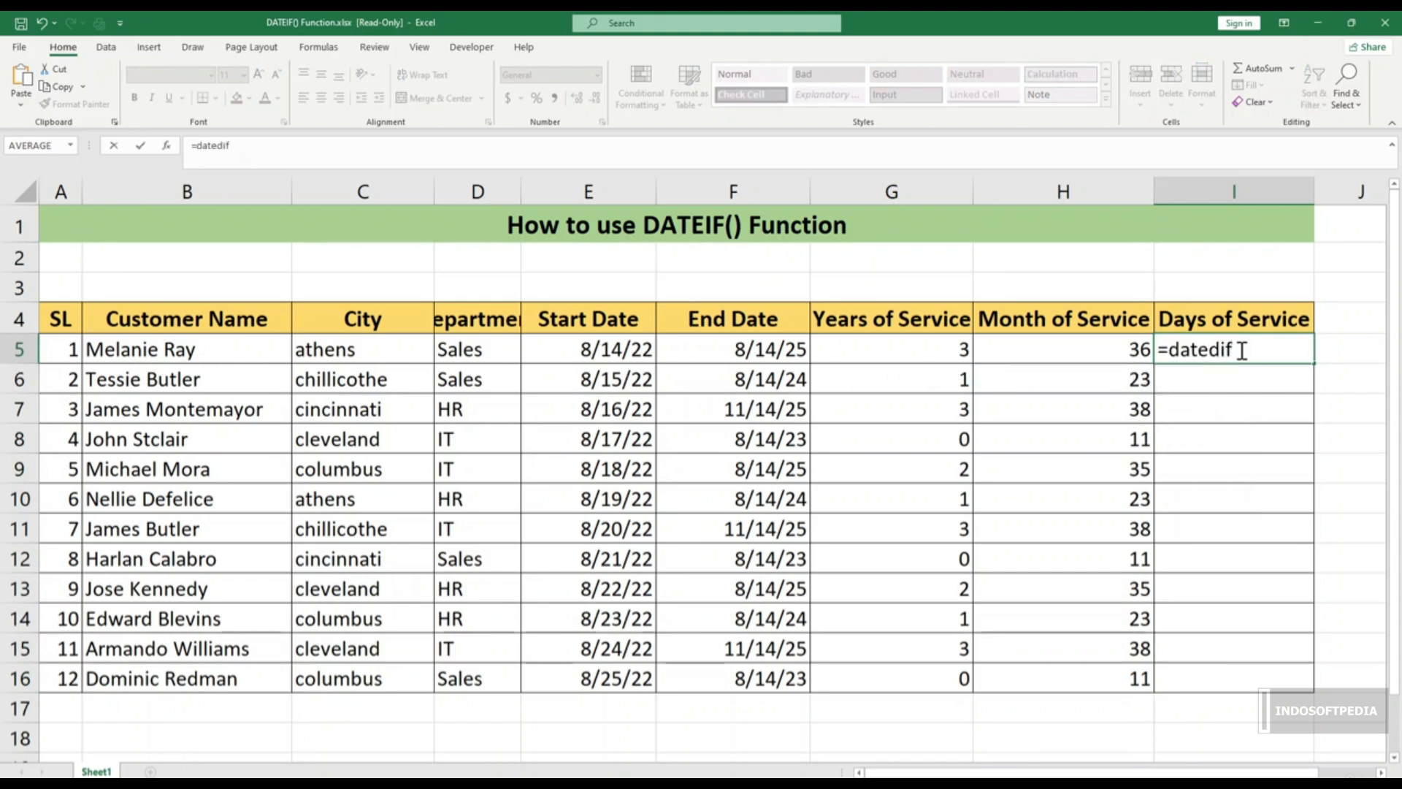
text(()
click(635, 348)
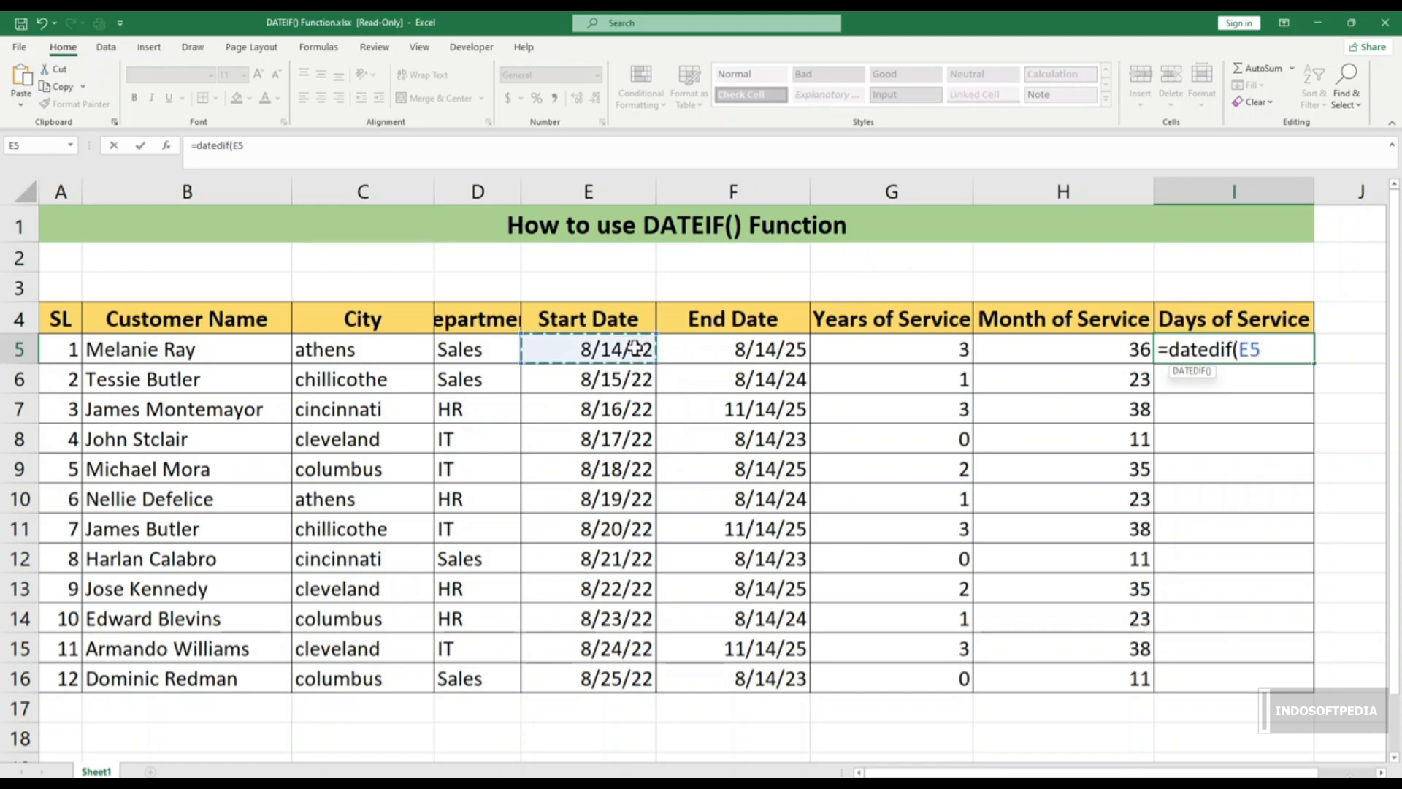
text(,)
click(748, 343)
text(,")
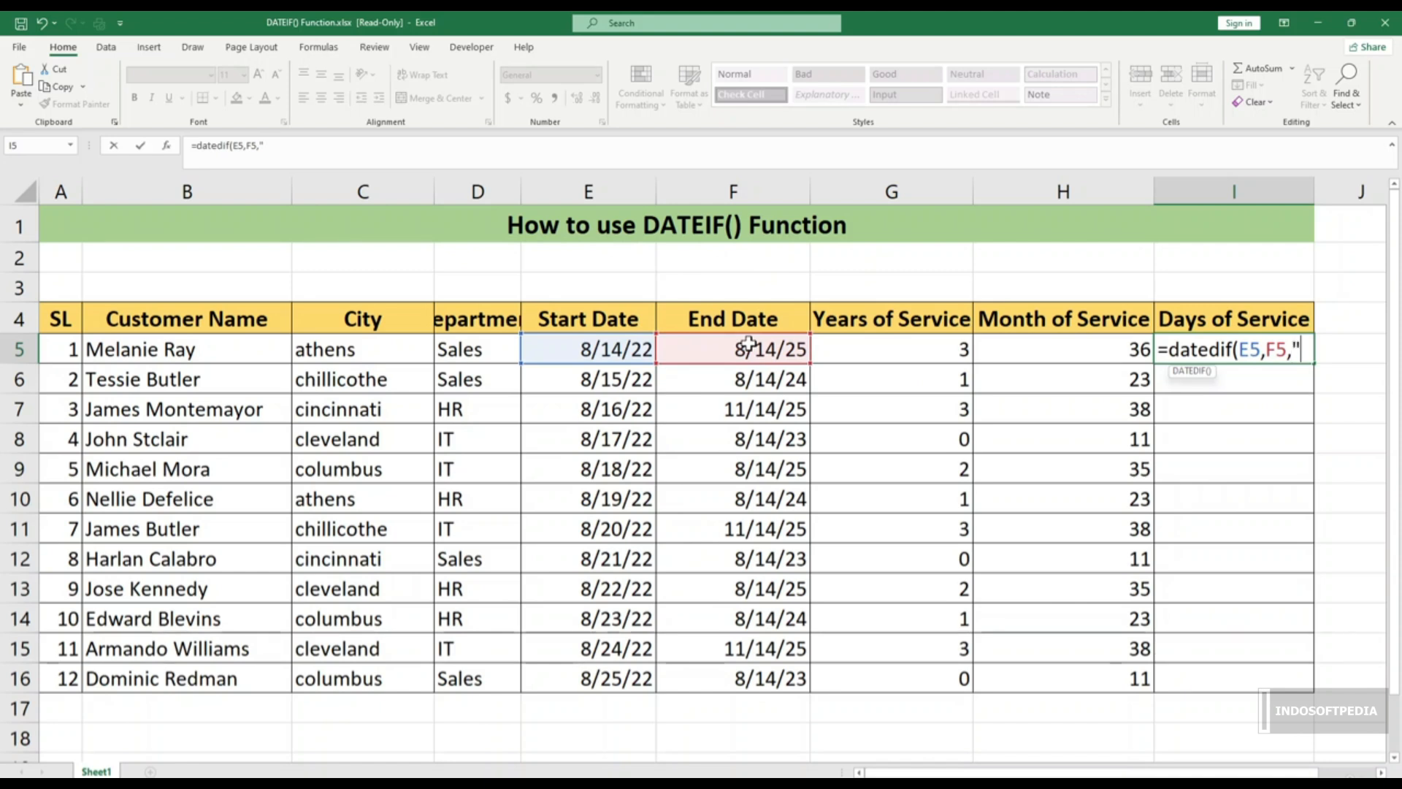
text(D"))
key(Return)
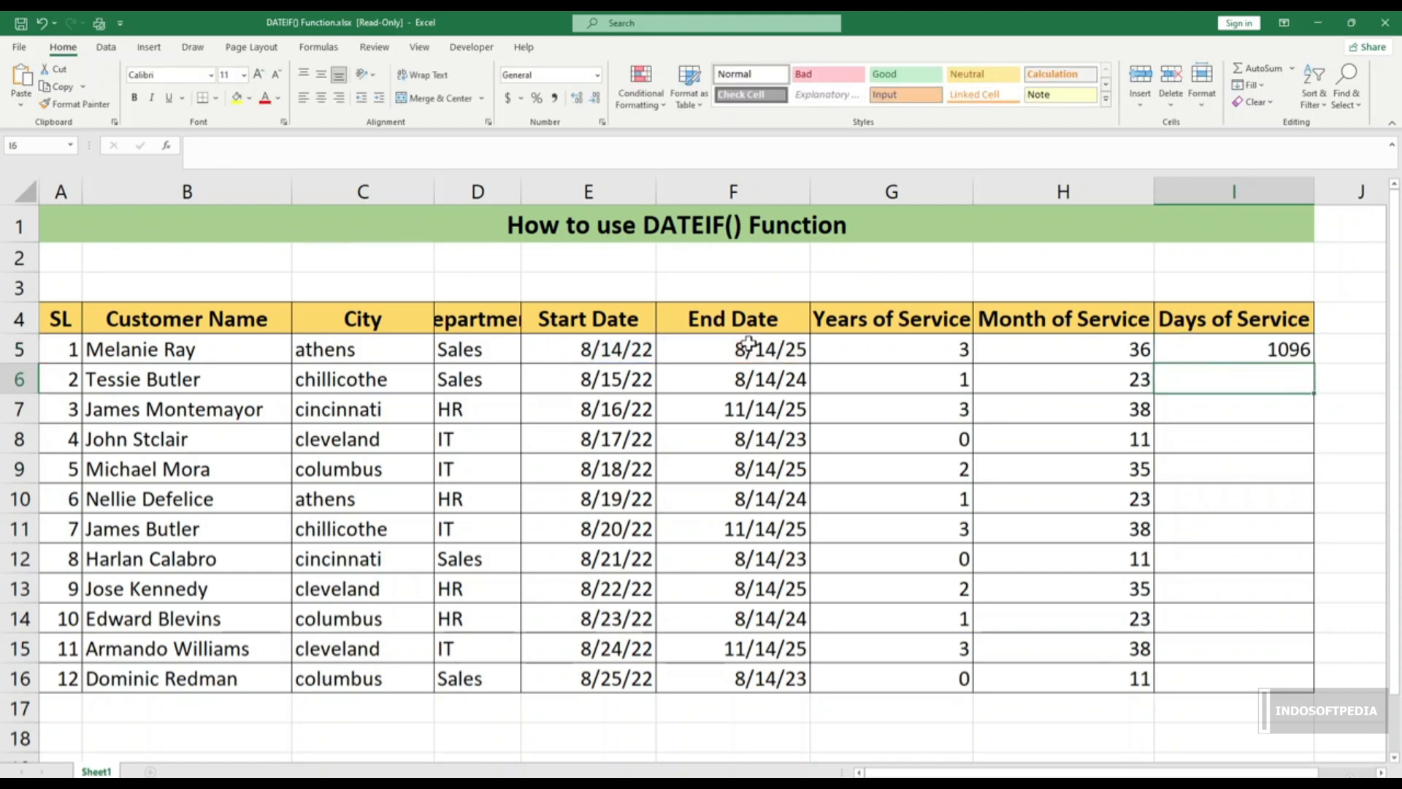
Step: Copy the I5 days formula down to I16
click(1284, 351)
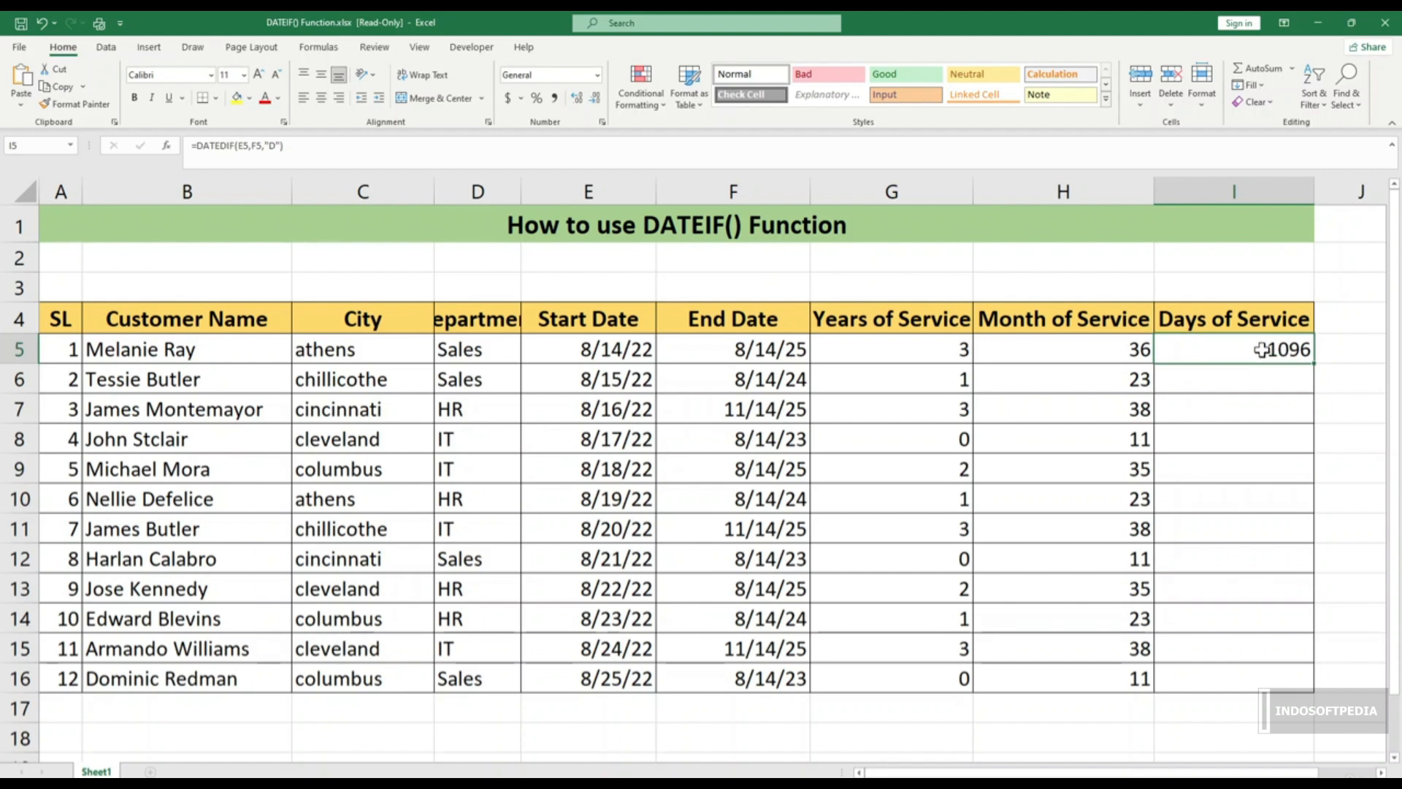
click(608, 357)
click(719, 355)
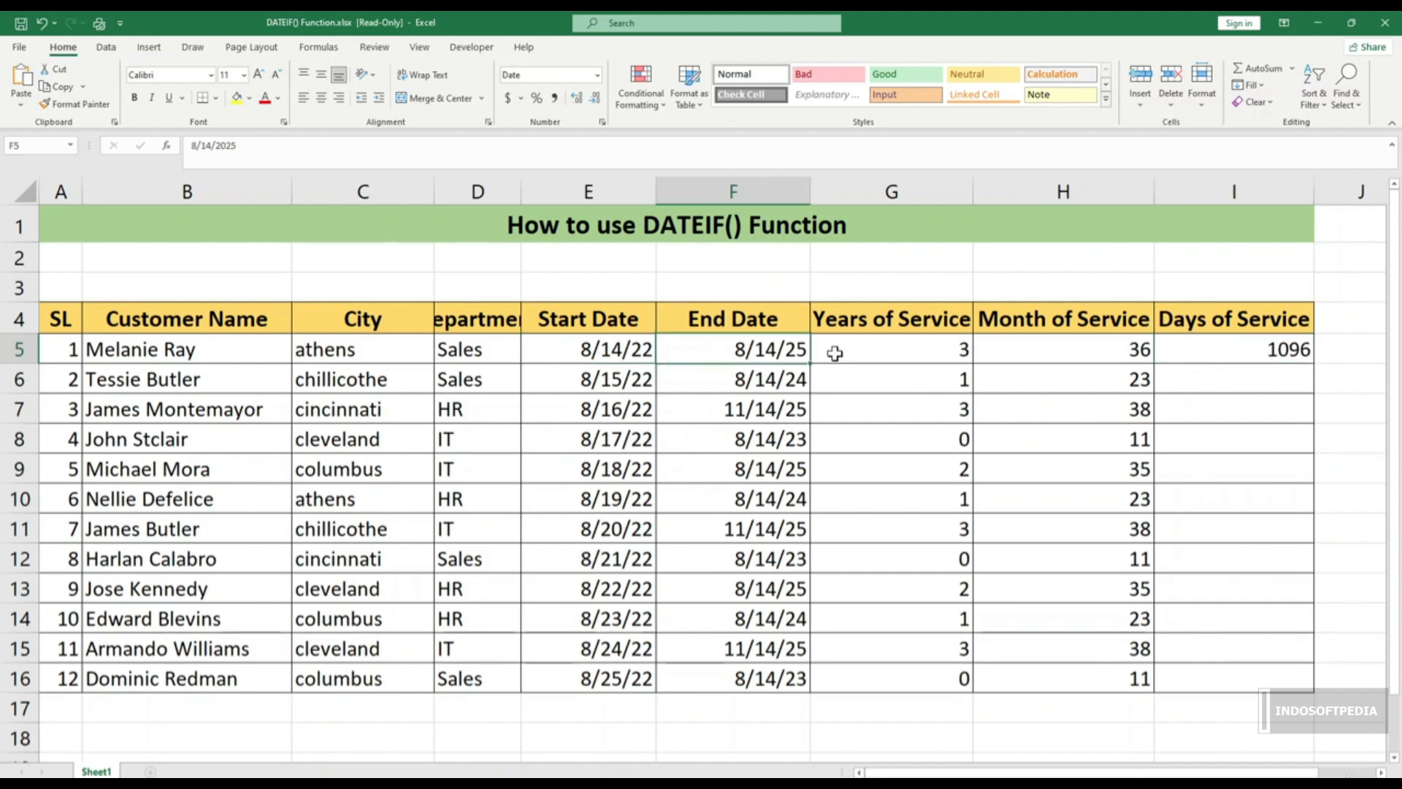
click(1253, 352)
drag(1317, 364, 1316, 666)
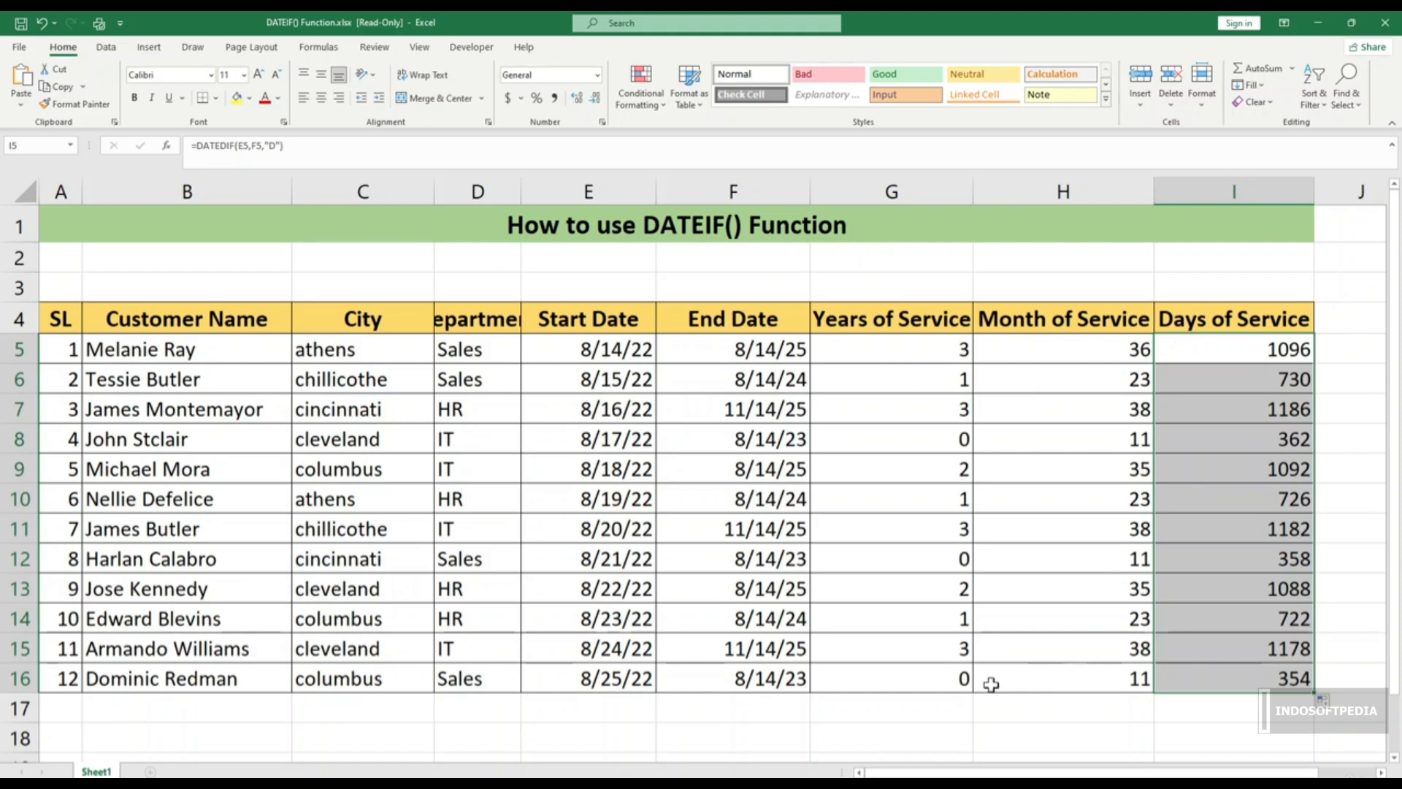
click(903, 710)
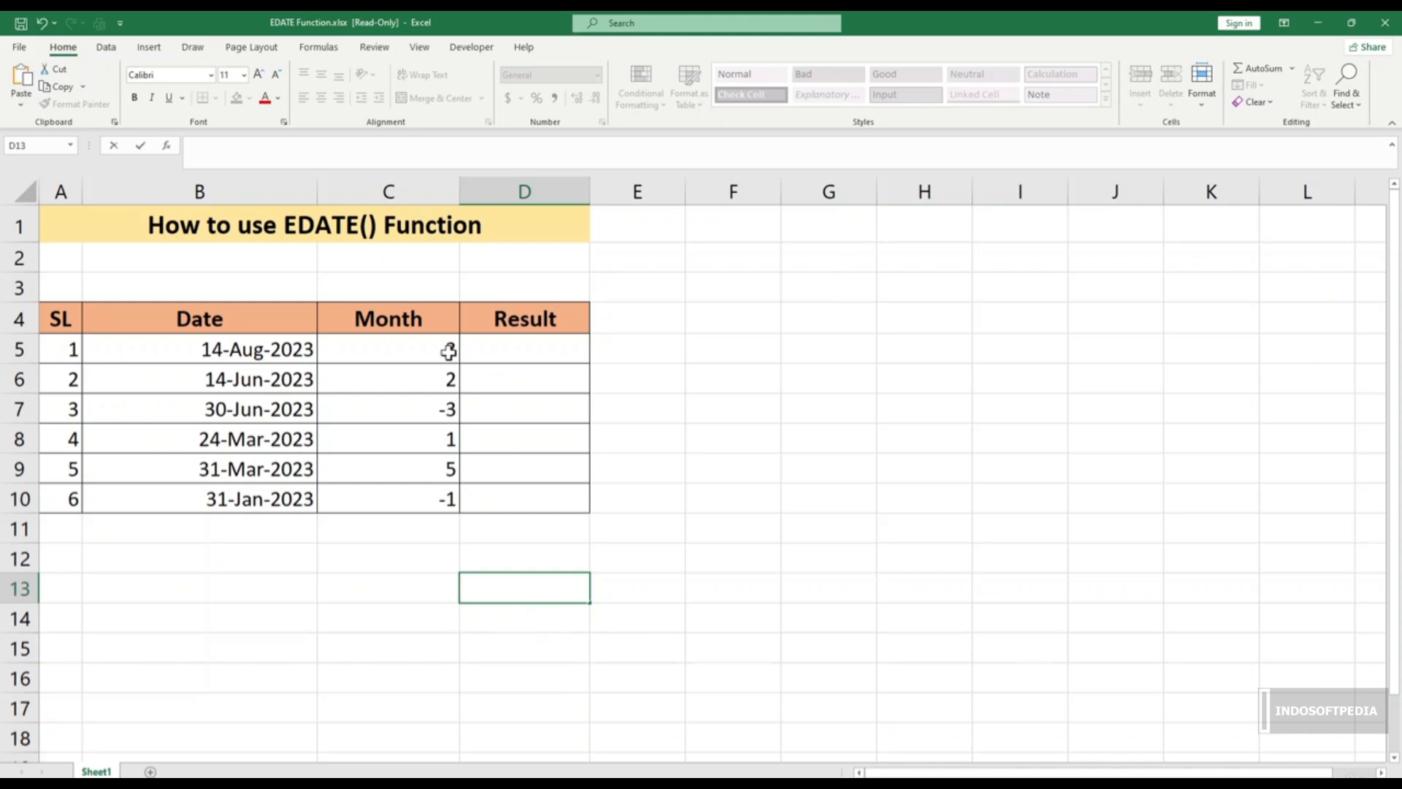
Step: Enter =EDATE(B5,C5) in D5, showing 11/14/23
mouse_move(212, 325)
mouse_down()
mouse_move(479, 435)
mouse_move(520, 488)
mouse_up()
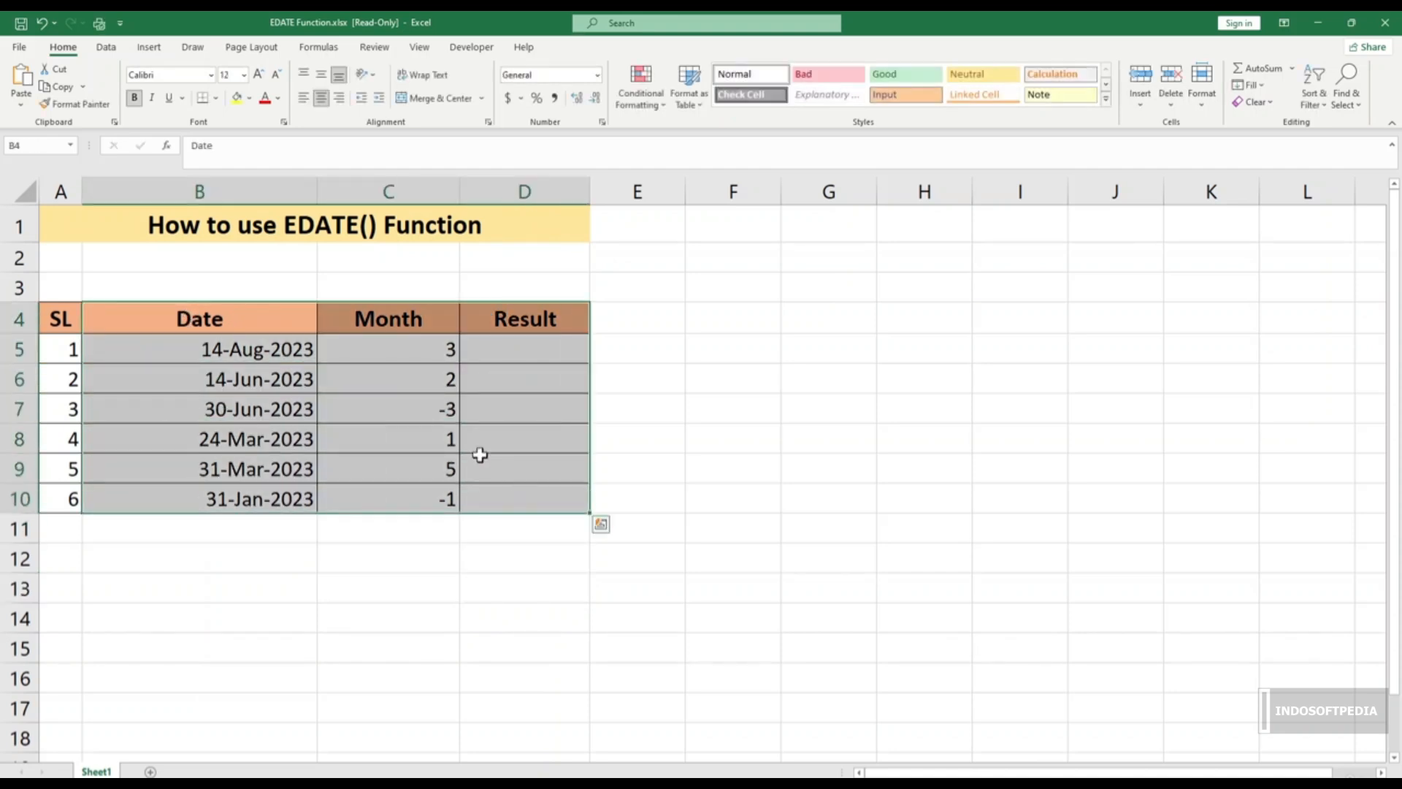
text(=)
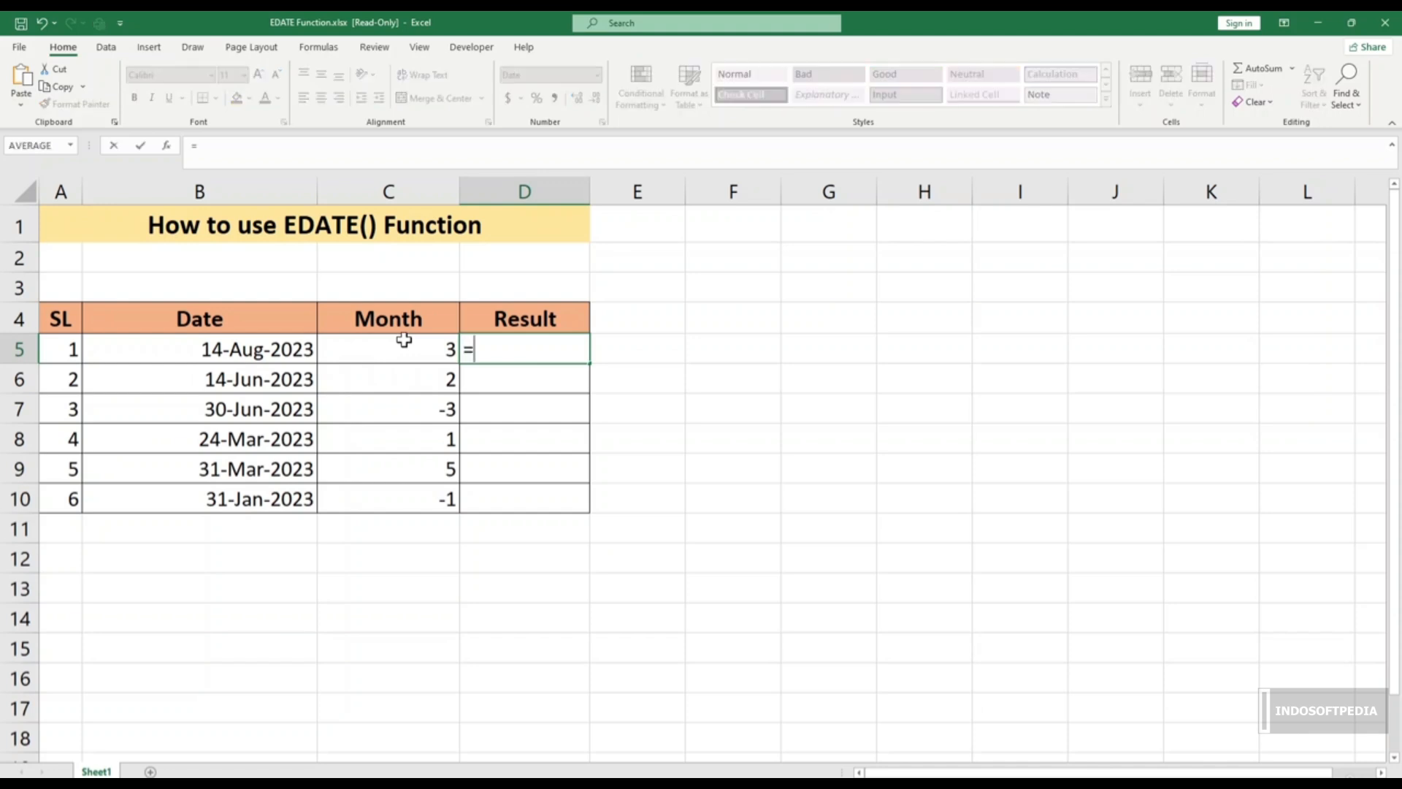
text(ed)
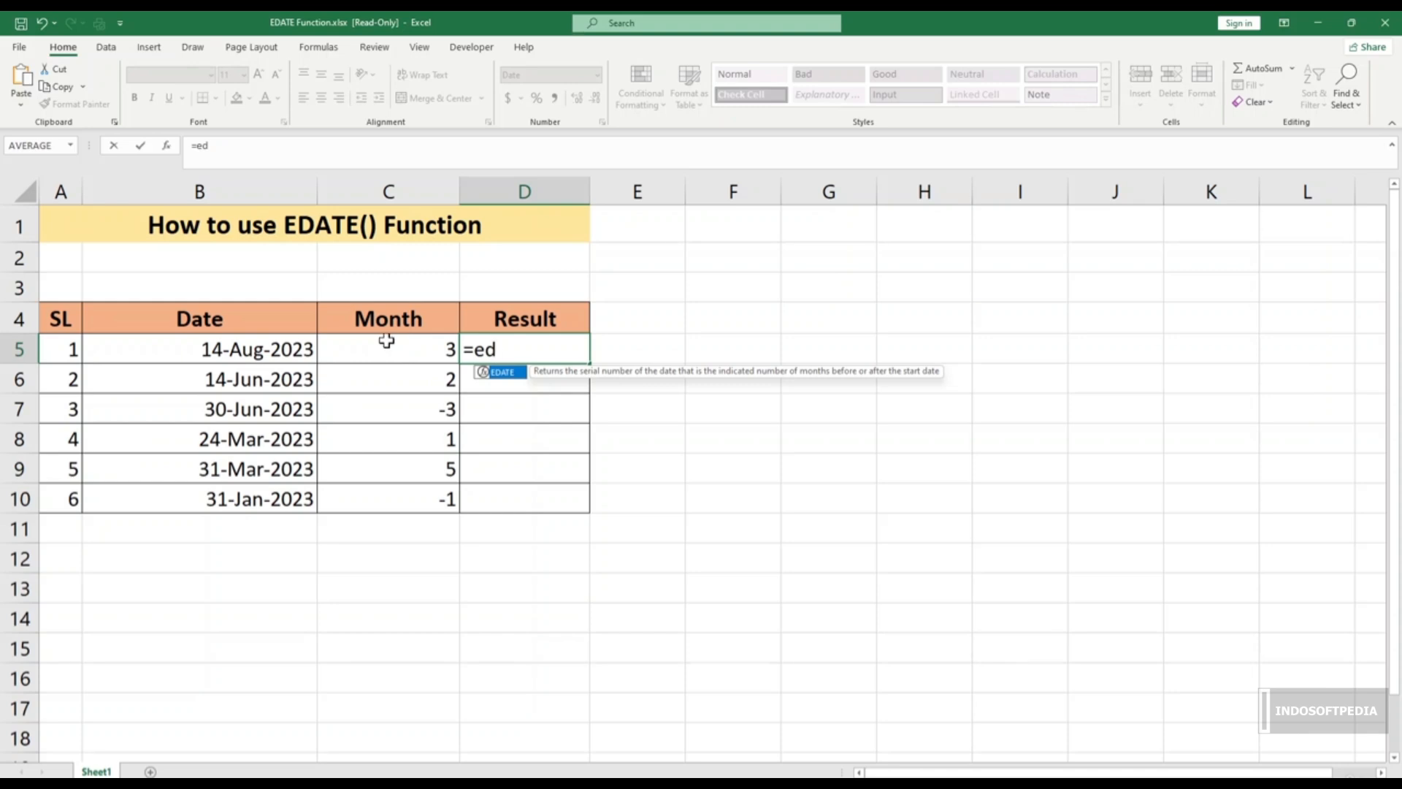
key(Tab)
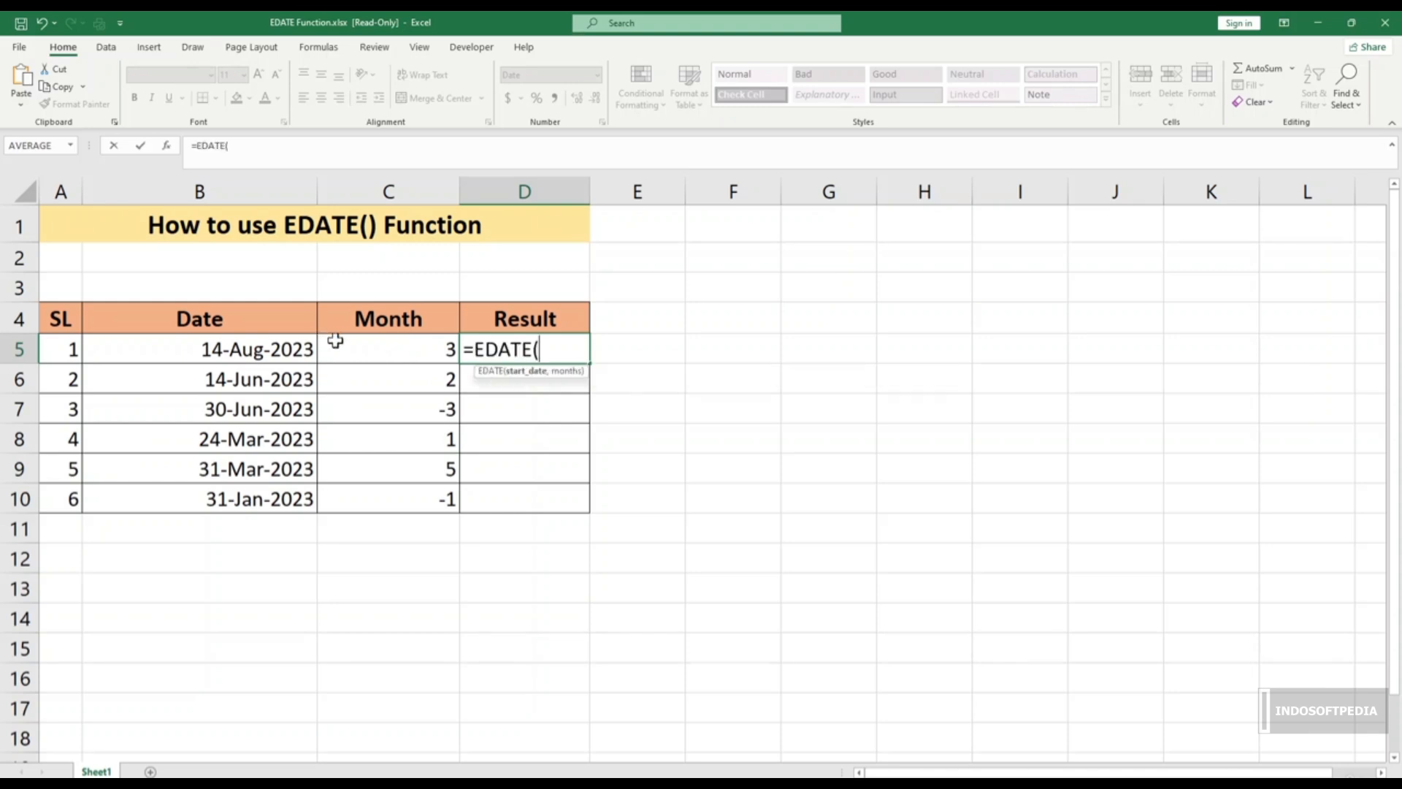
click(259, 352)
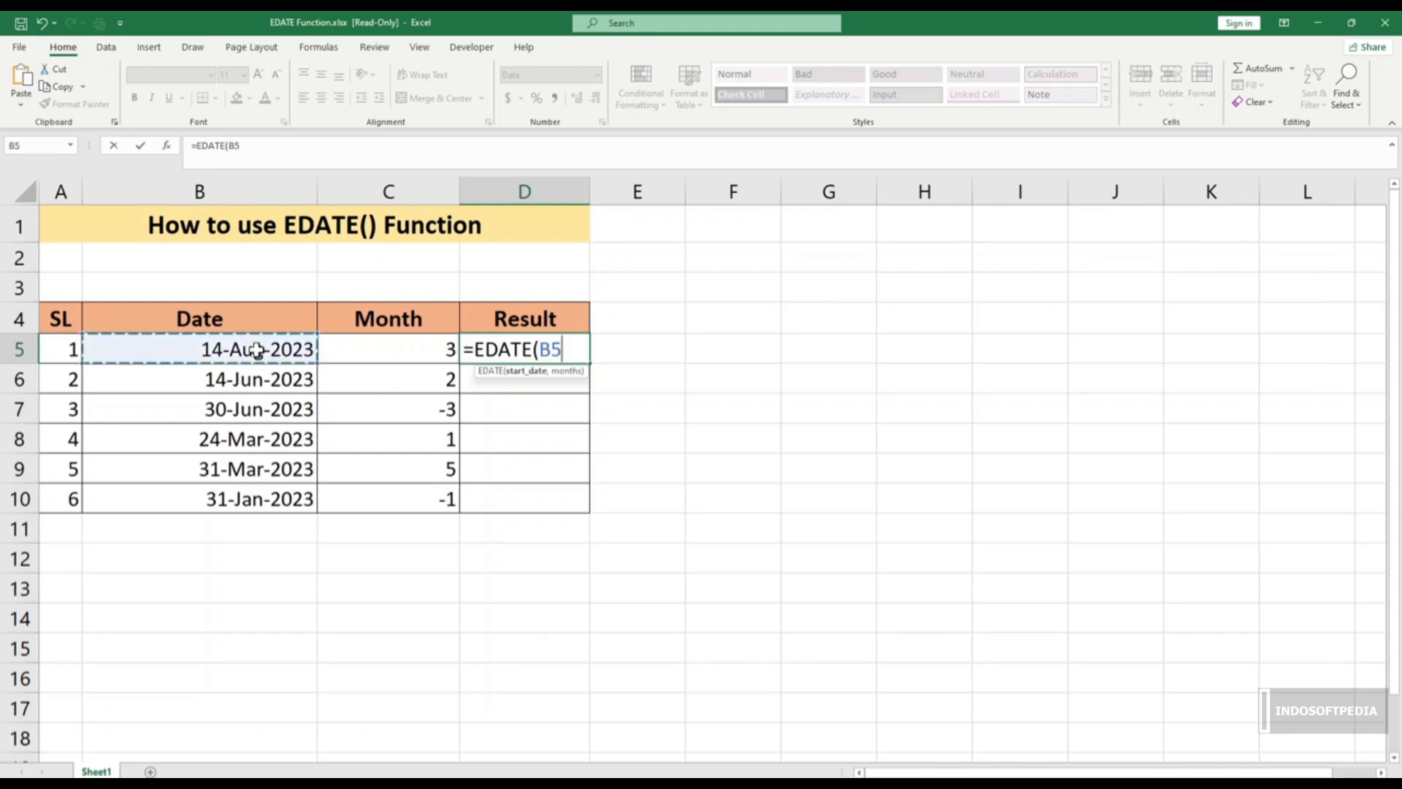
text(,)
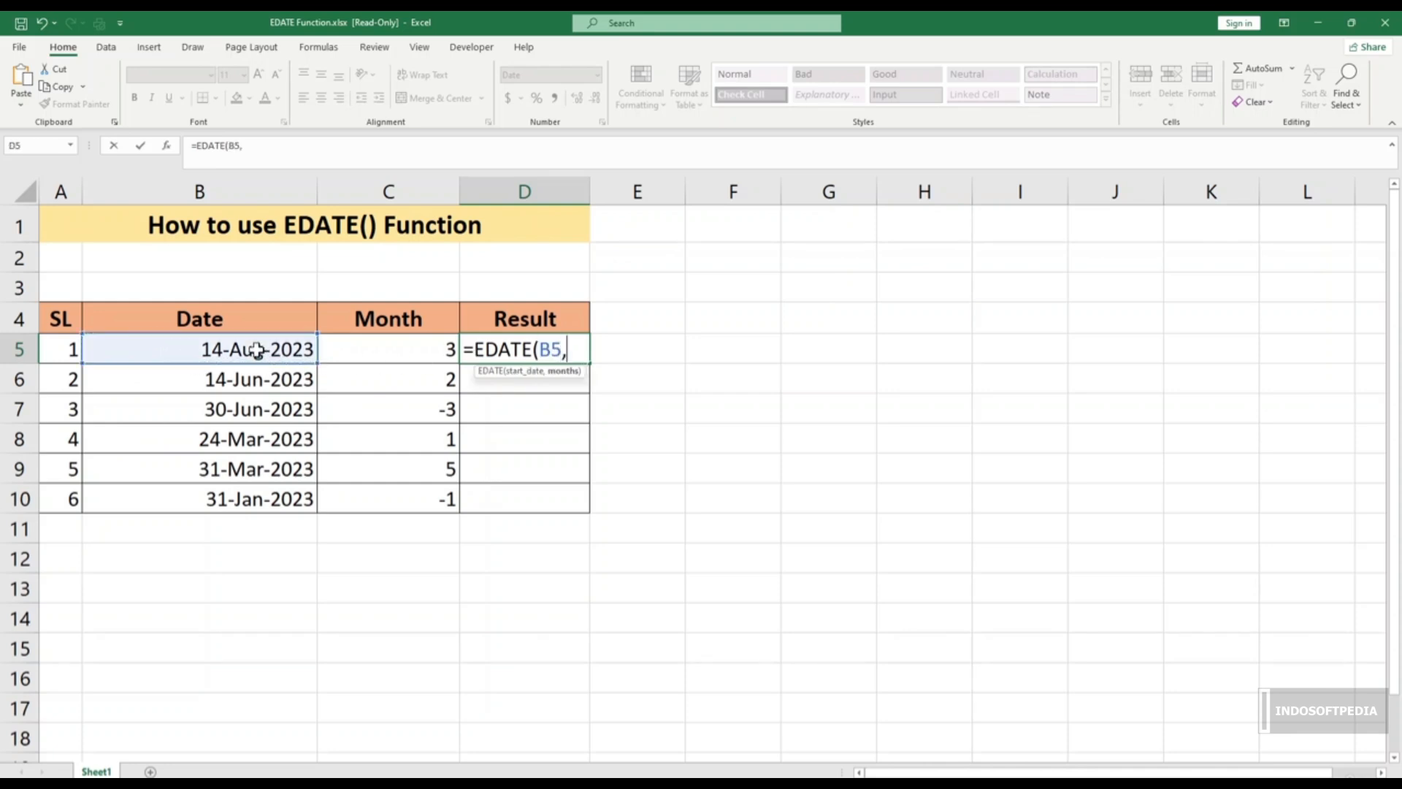
click(420, 349)
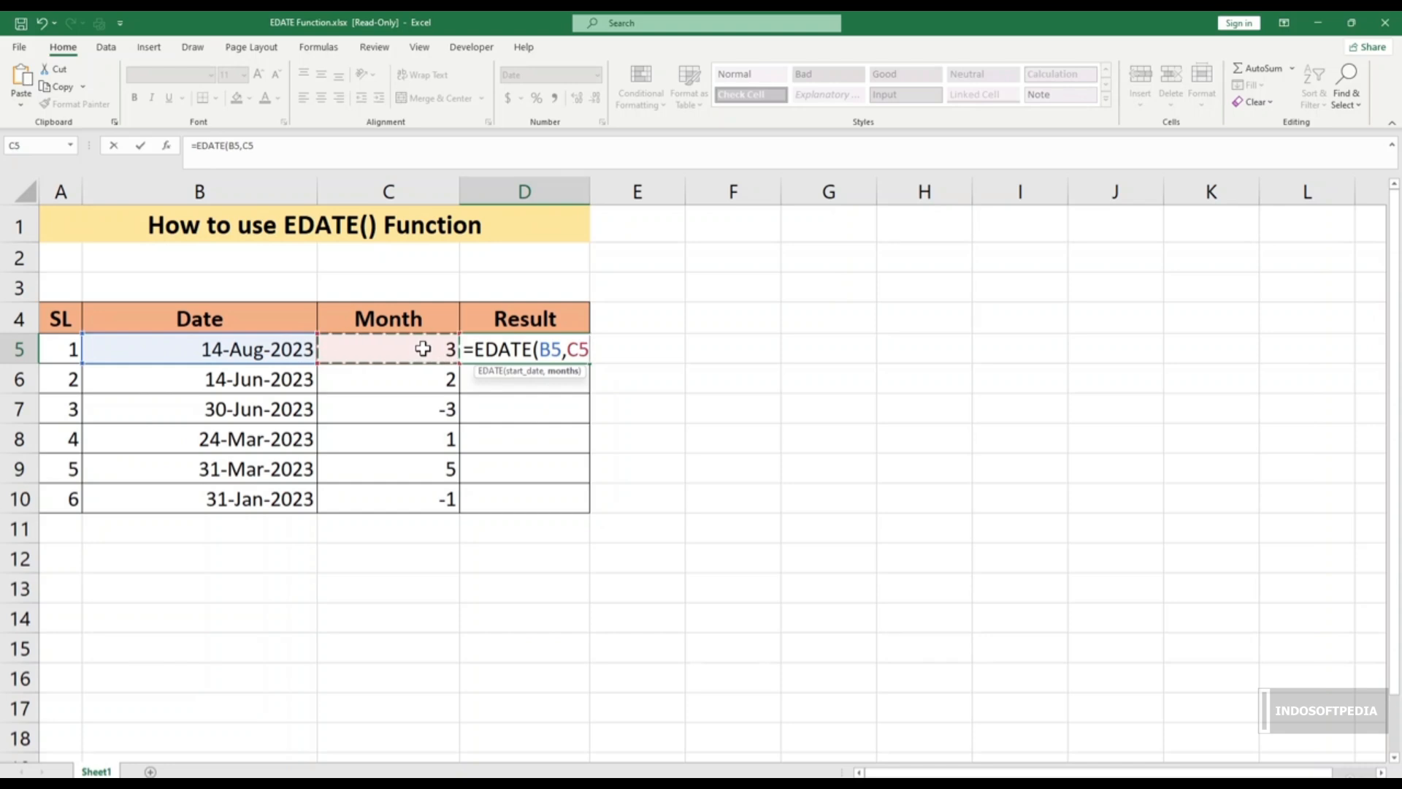
text())
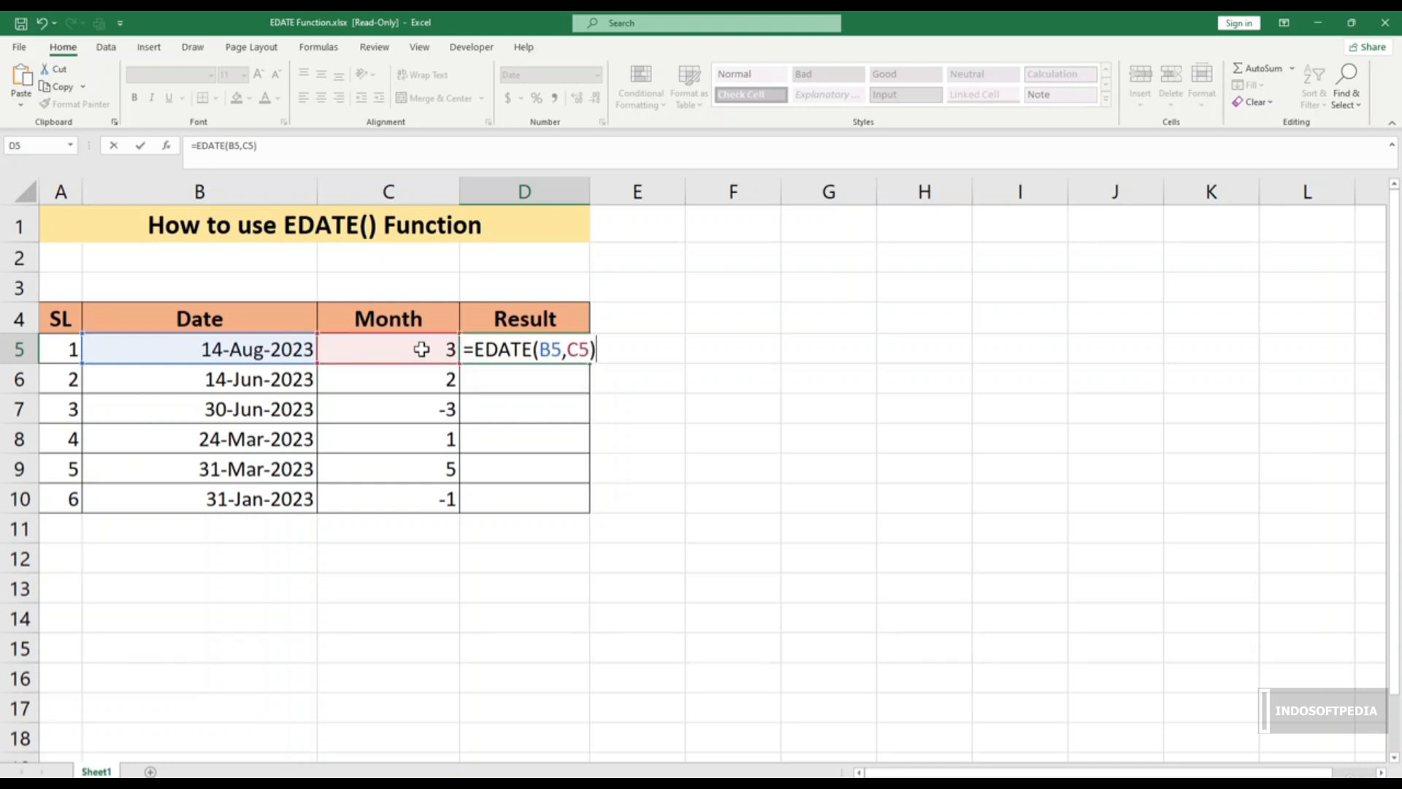
key(Return)
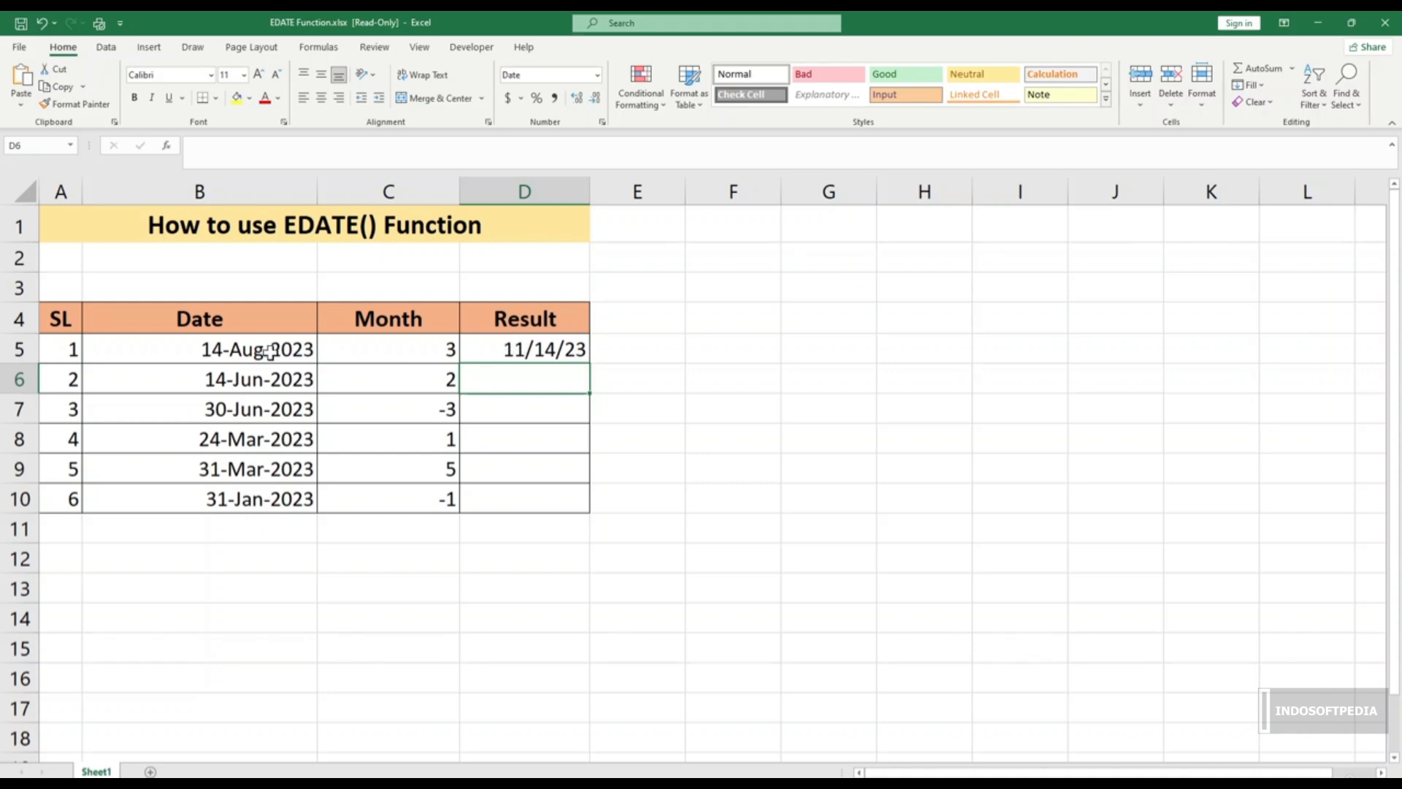
Step: Copy the D5 EDATE formula down to D10 and check the D7 result against B7
click(519, 349)
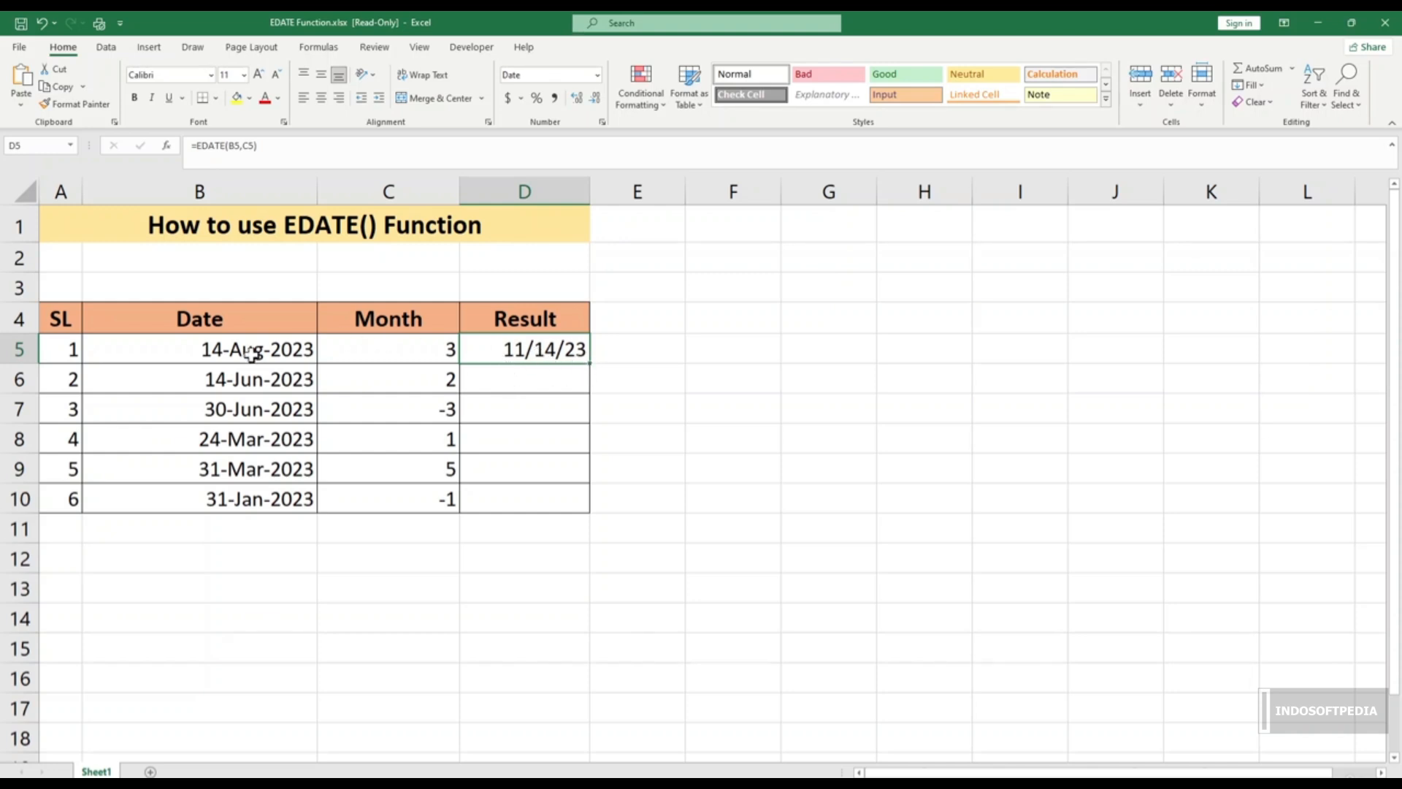
drag(259, 379, 322, 515)
click(544, 343)
drag(586, 365, 569, 506)
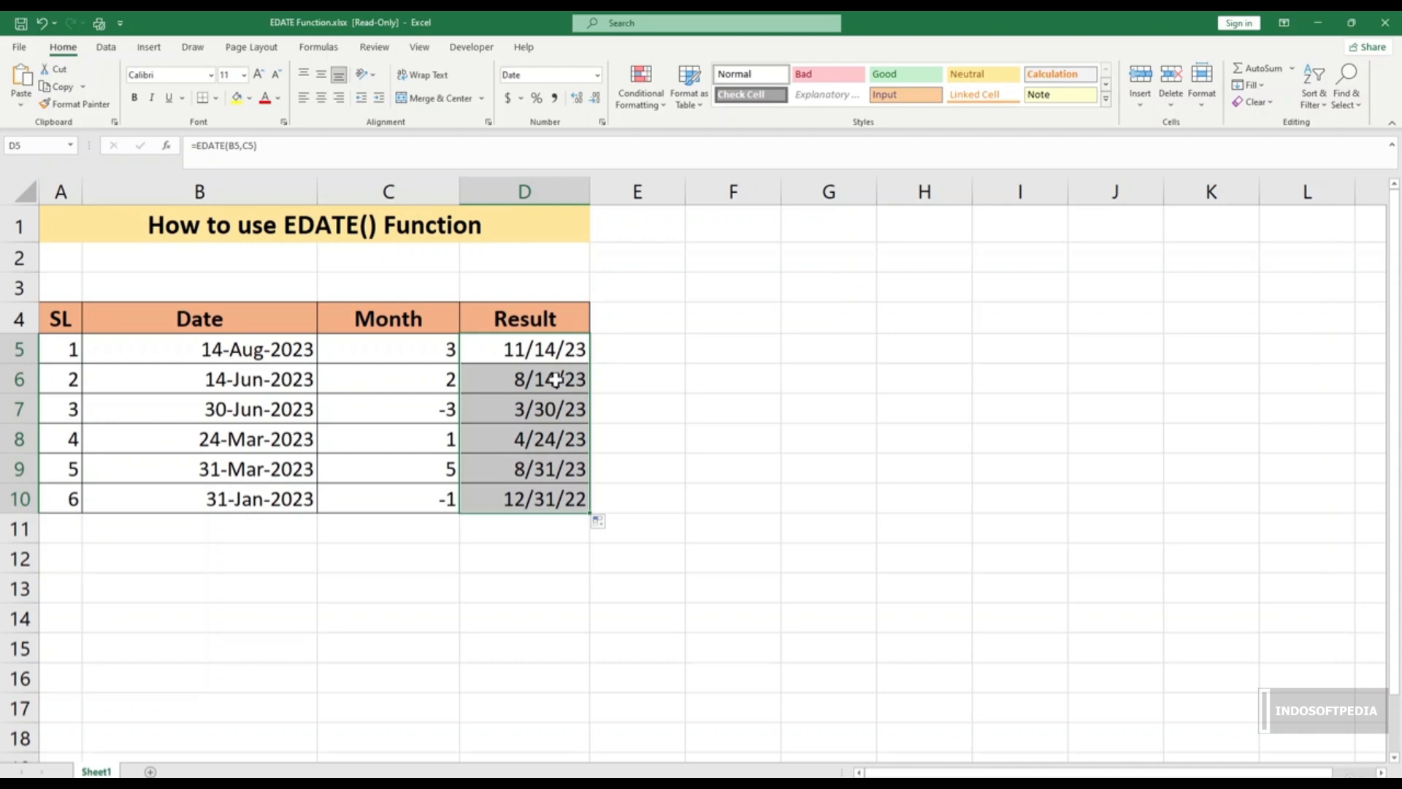
click(522, 411)
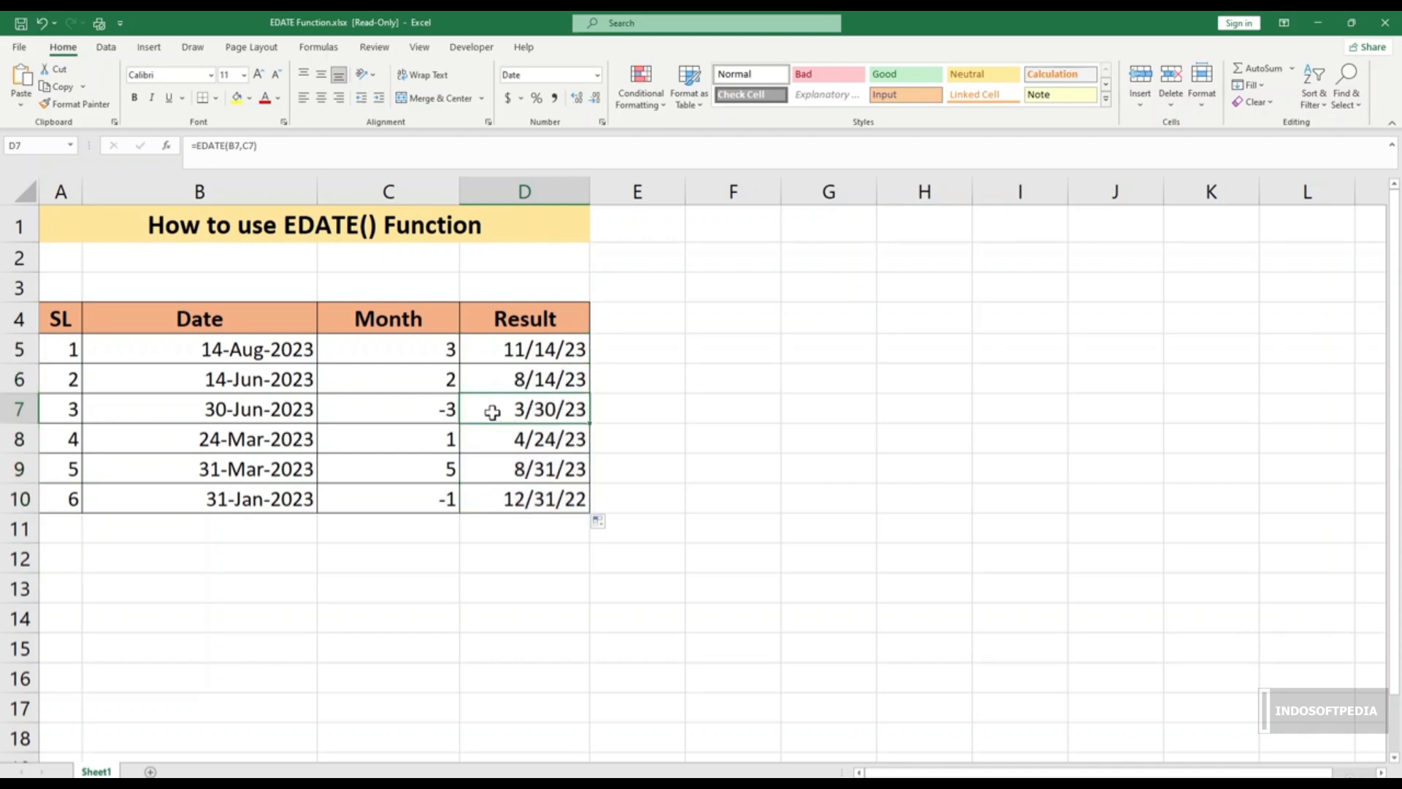
click(266, 409)
click(497, 407)
click(667, 428)
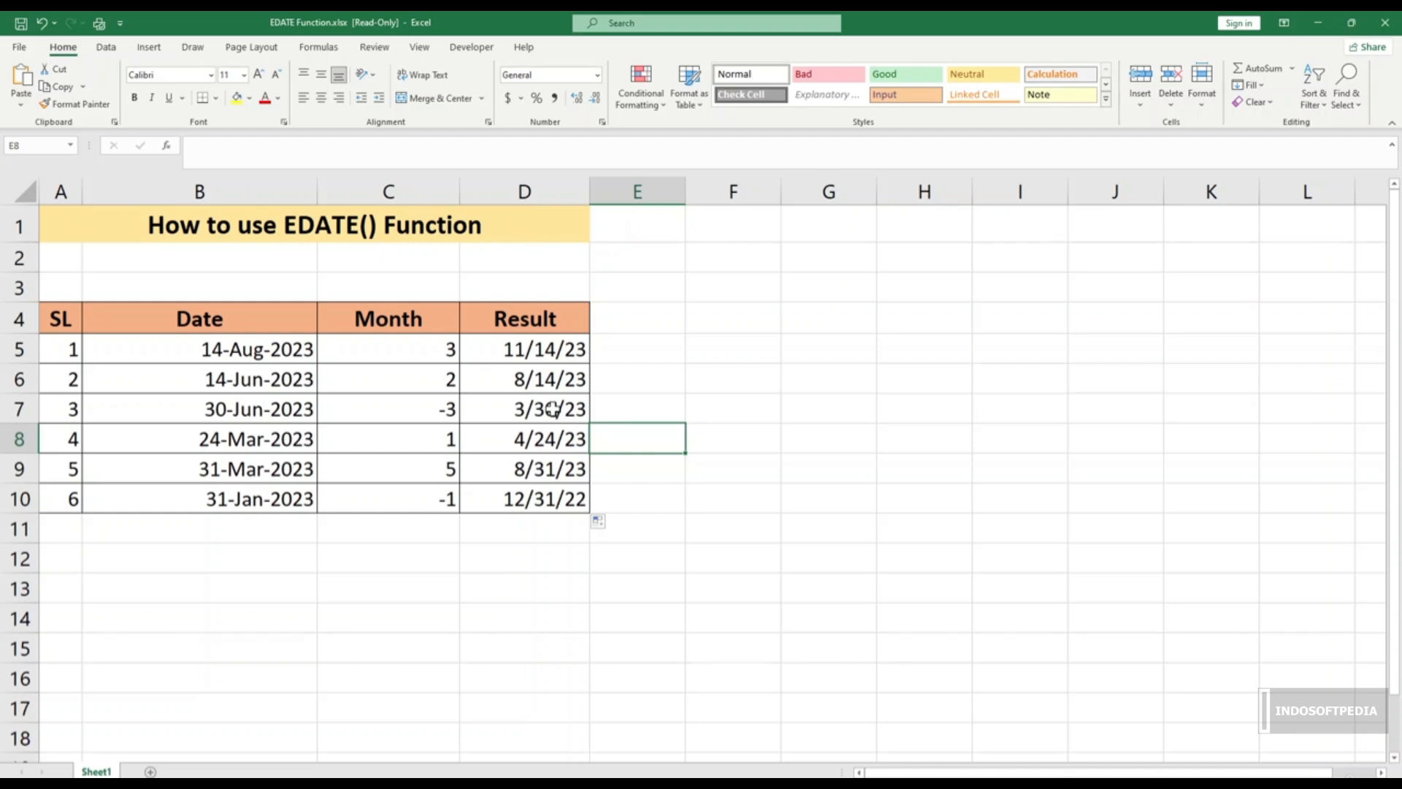
Step: Switch to EOMONTH() Function.xlsx, selecting an empty cell below its table
click(503, 529)
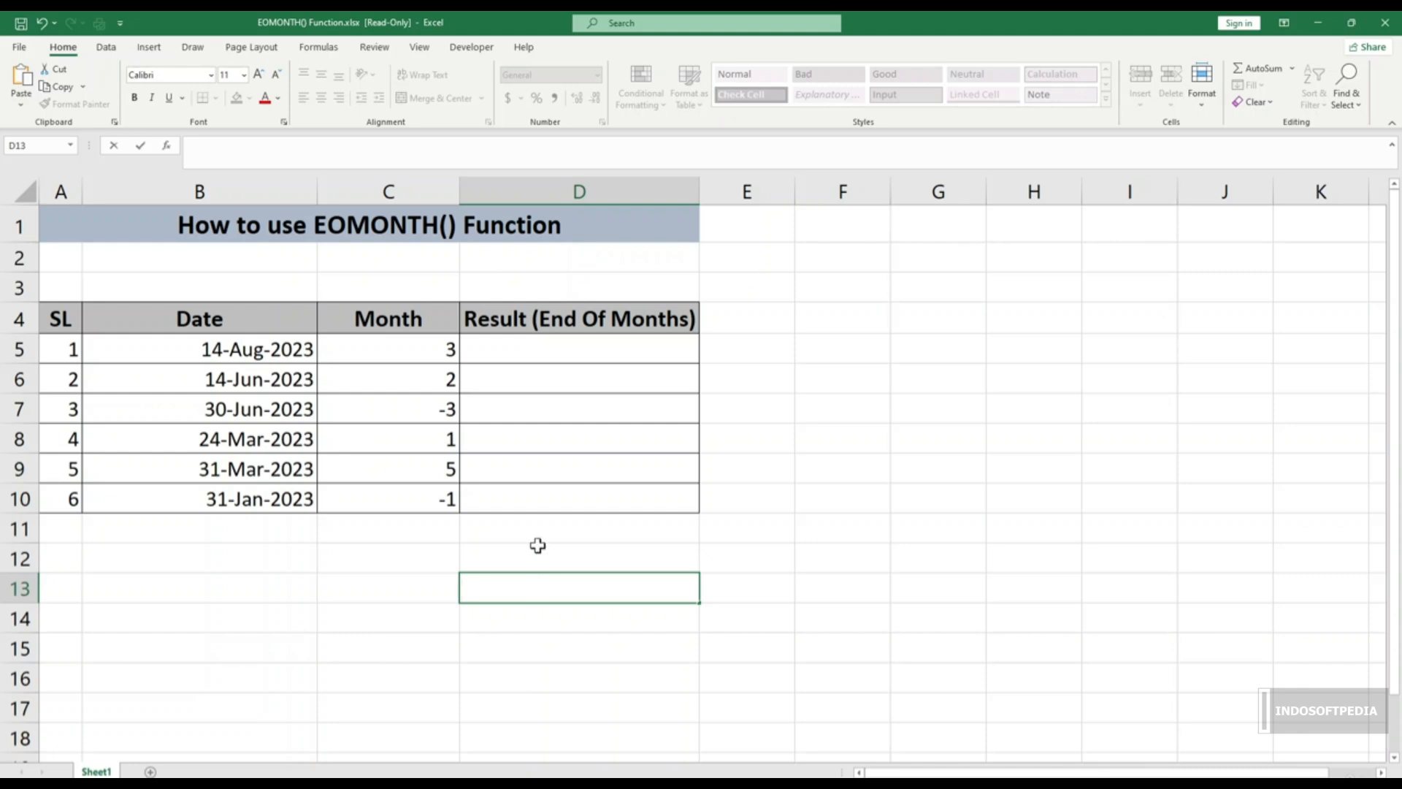
Step: Review the six dates in column B, the month counts and the End Of Months header
click(371, 537)
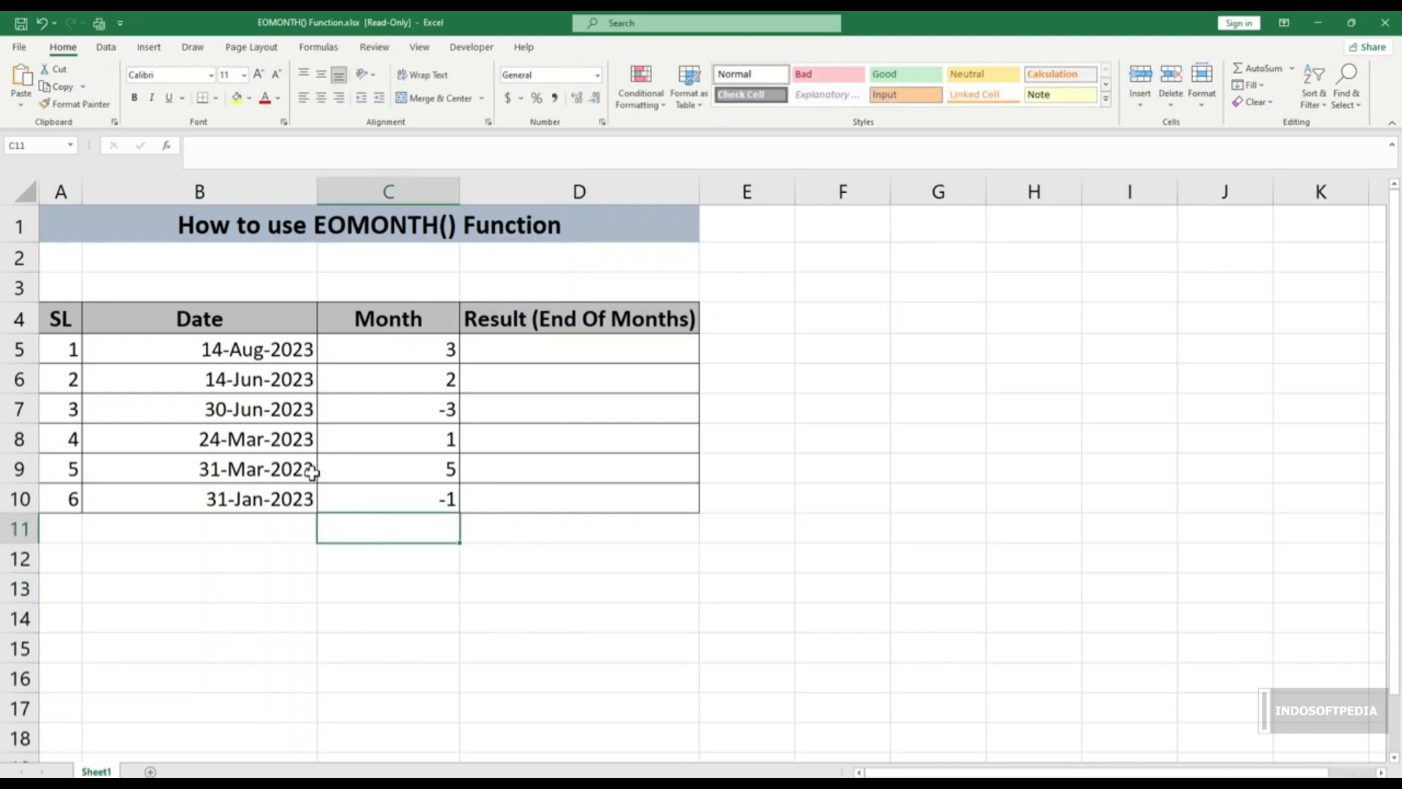
click(257, 349)
drag(257, 350, 257, 497)
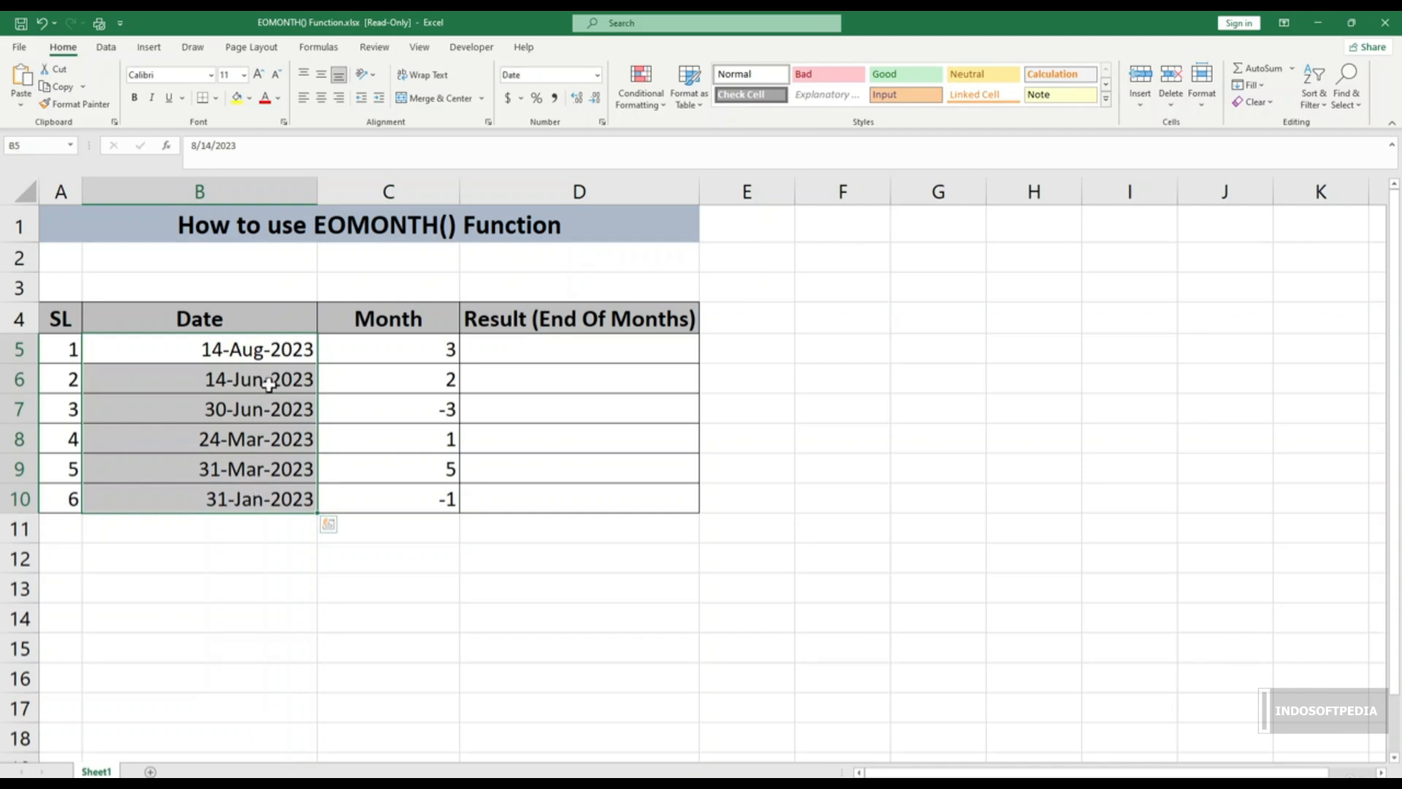
click(386, 345)
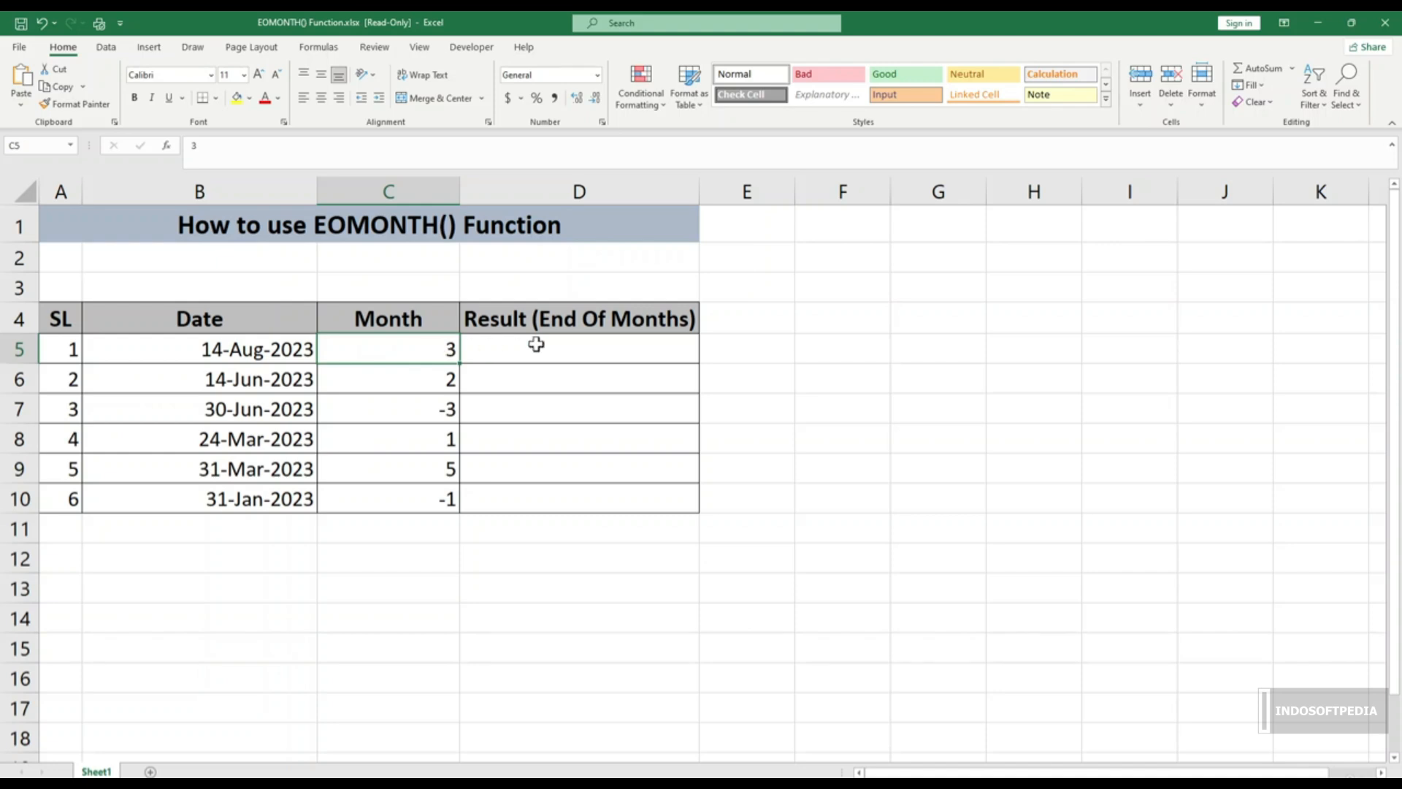
click(596, 327)
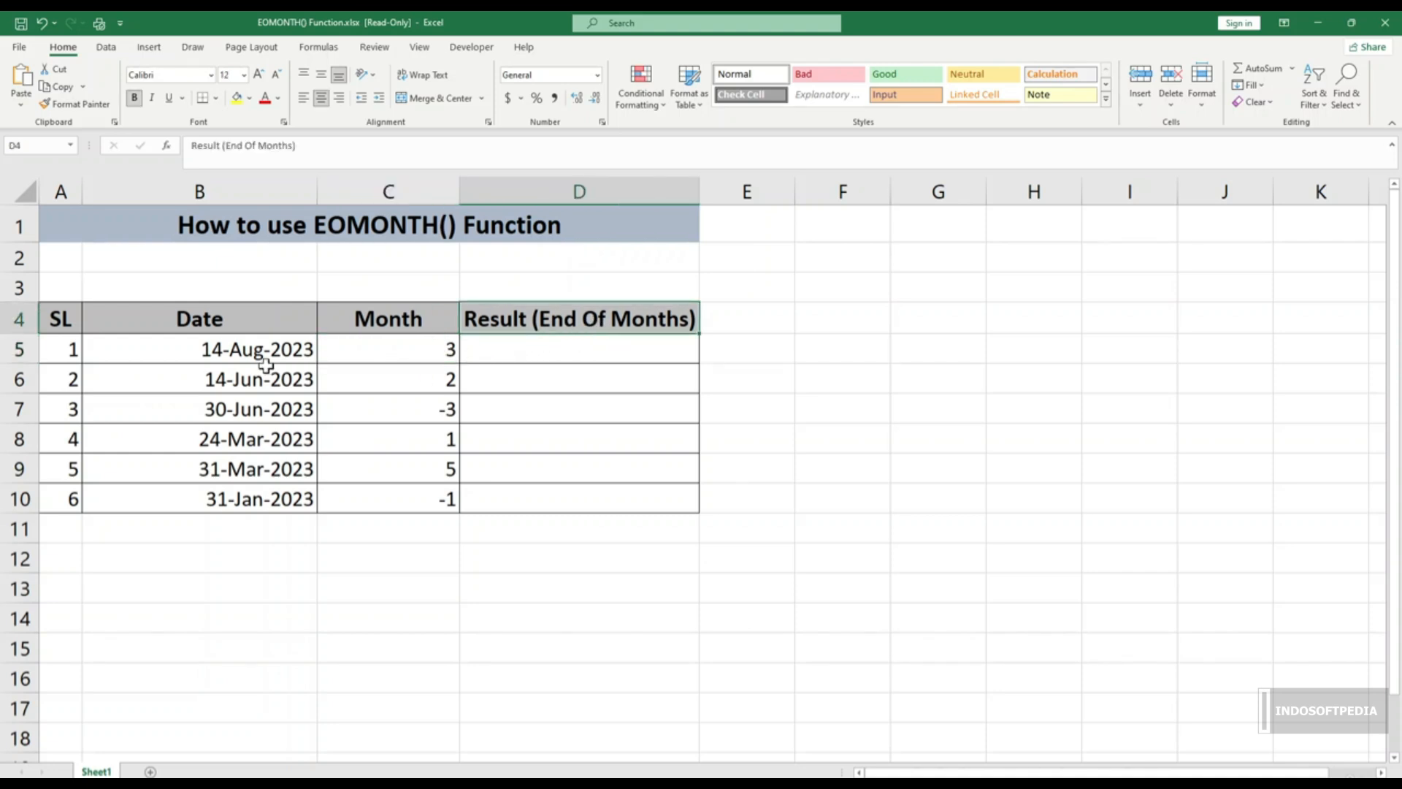
Step: Enter =EOMONTH(B5,C5) in D5, which returns the serial number 45260
click(516, 350)
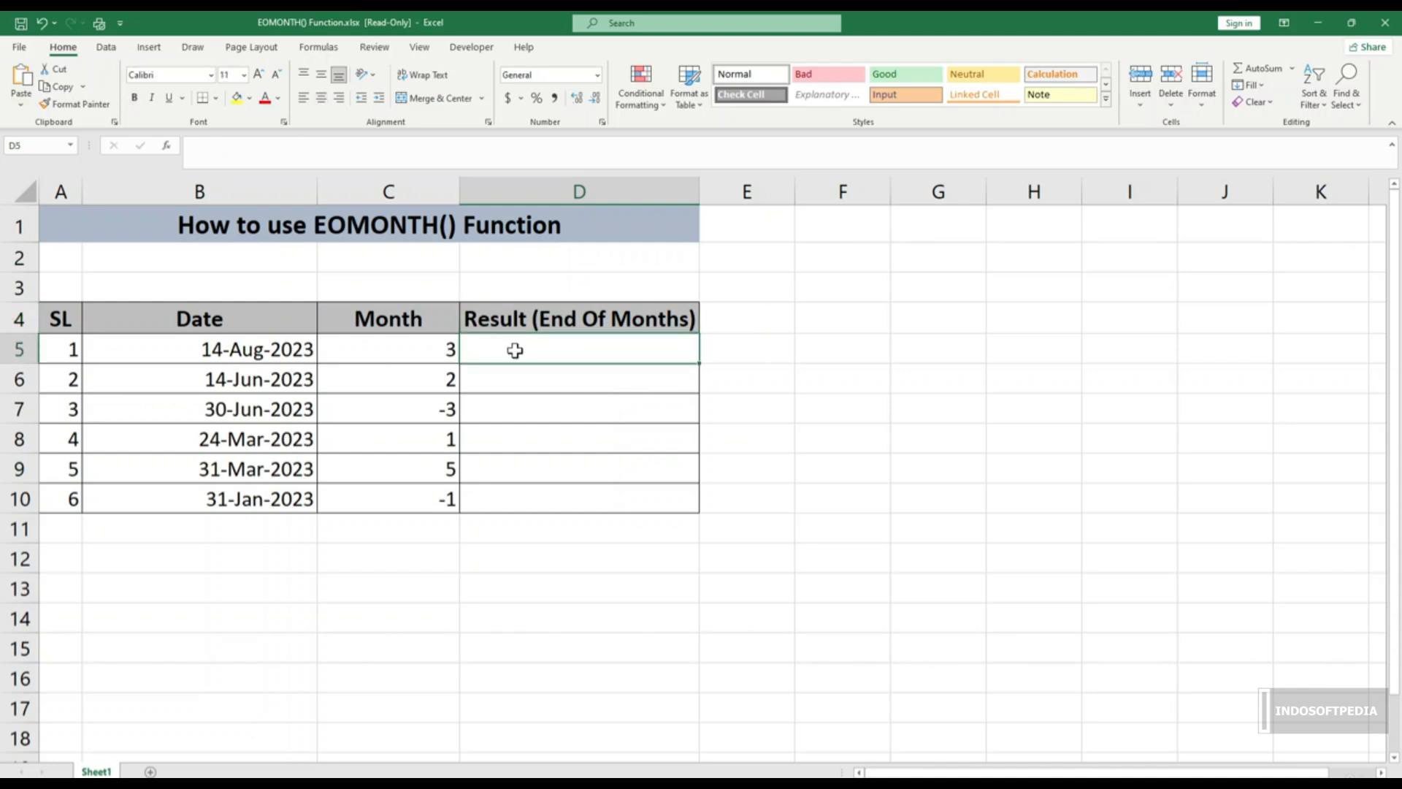
text(=)
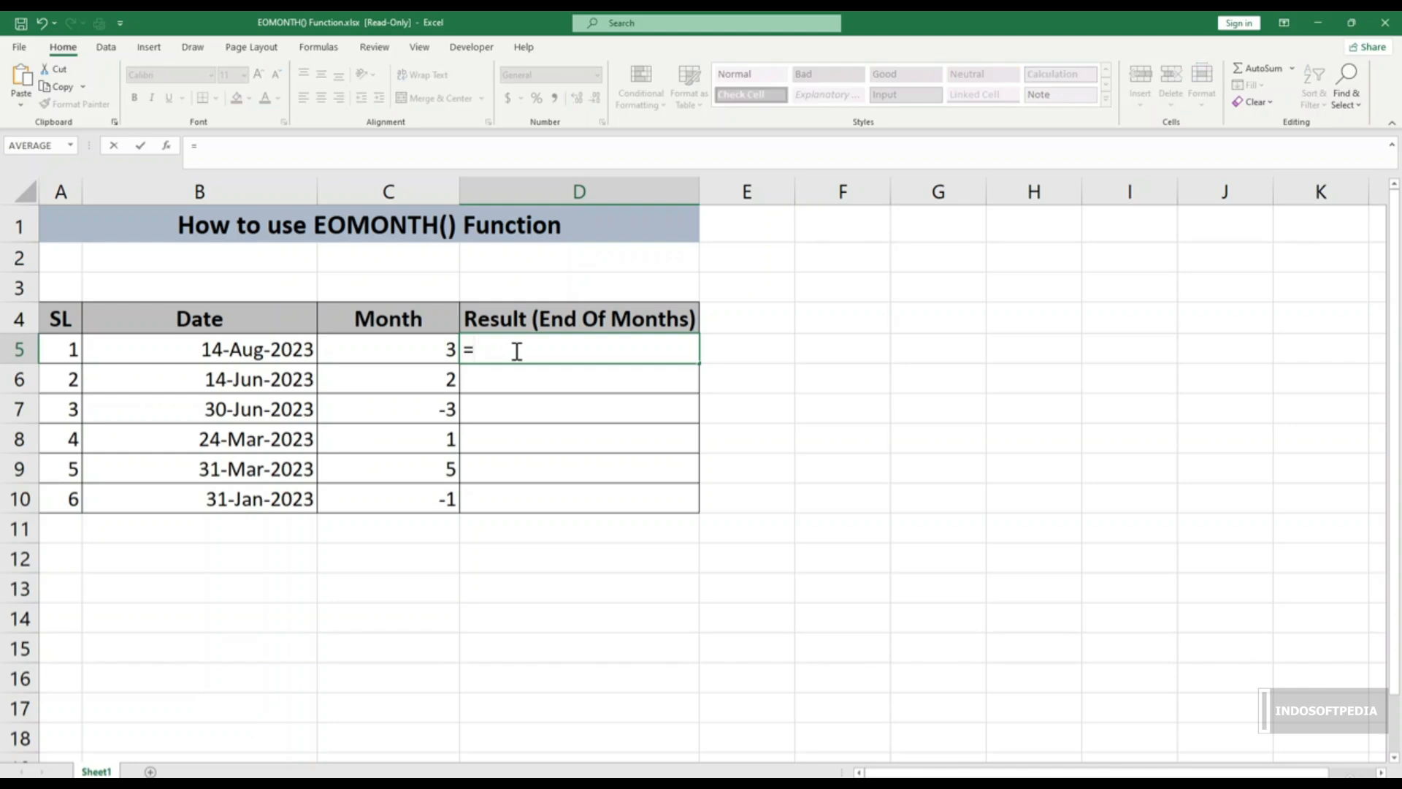
text(eon)
key(BackSpace)
text(m)
key(Tab)
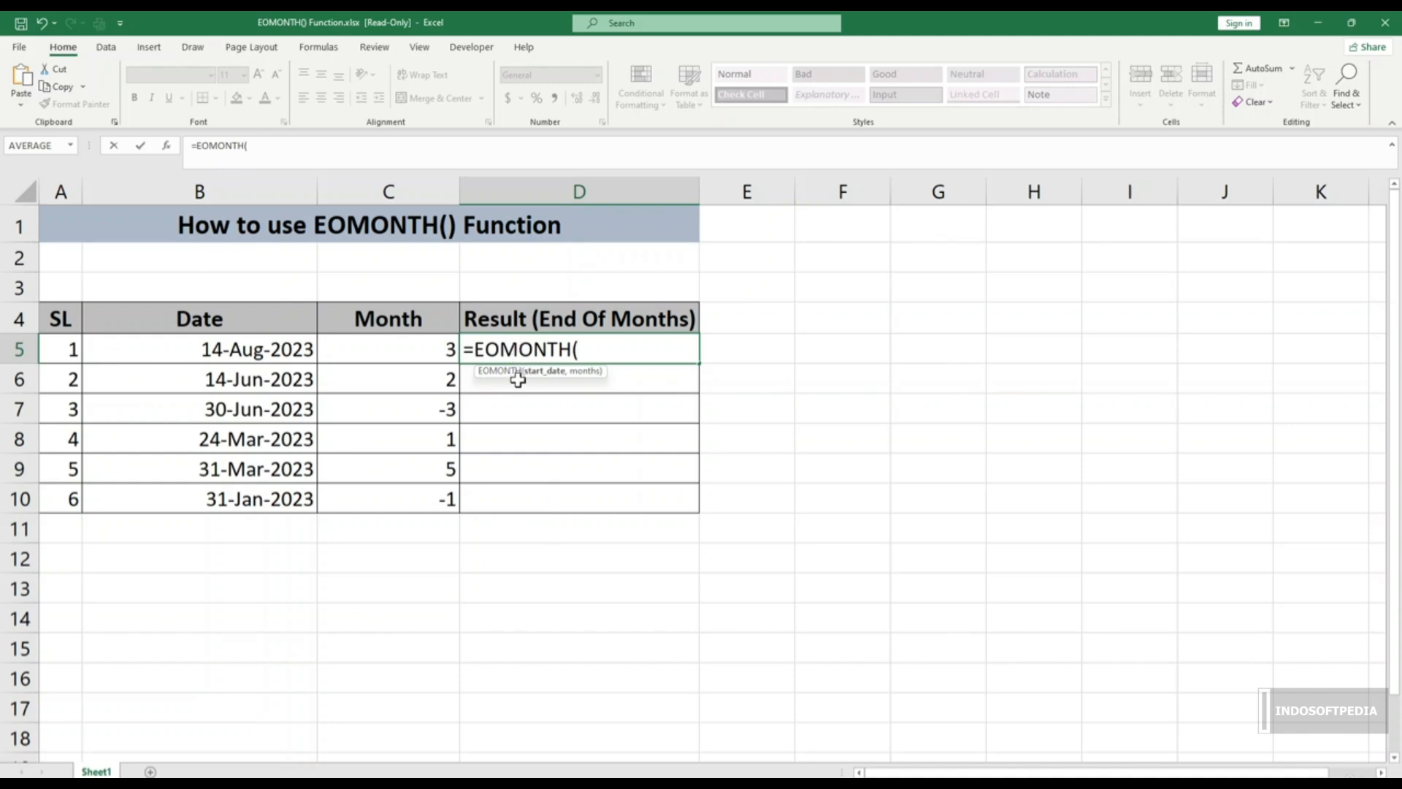
click(283, 352)
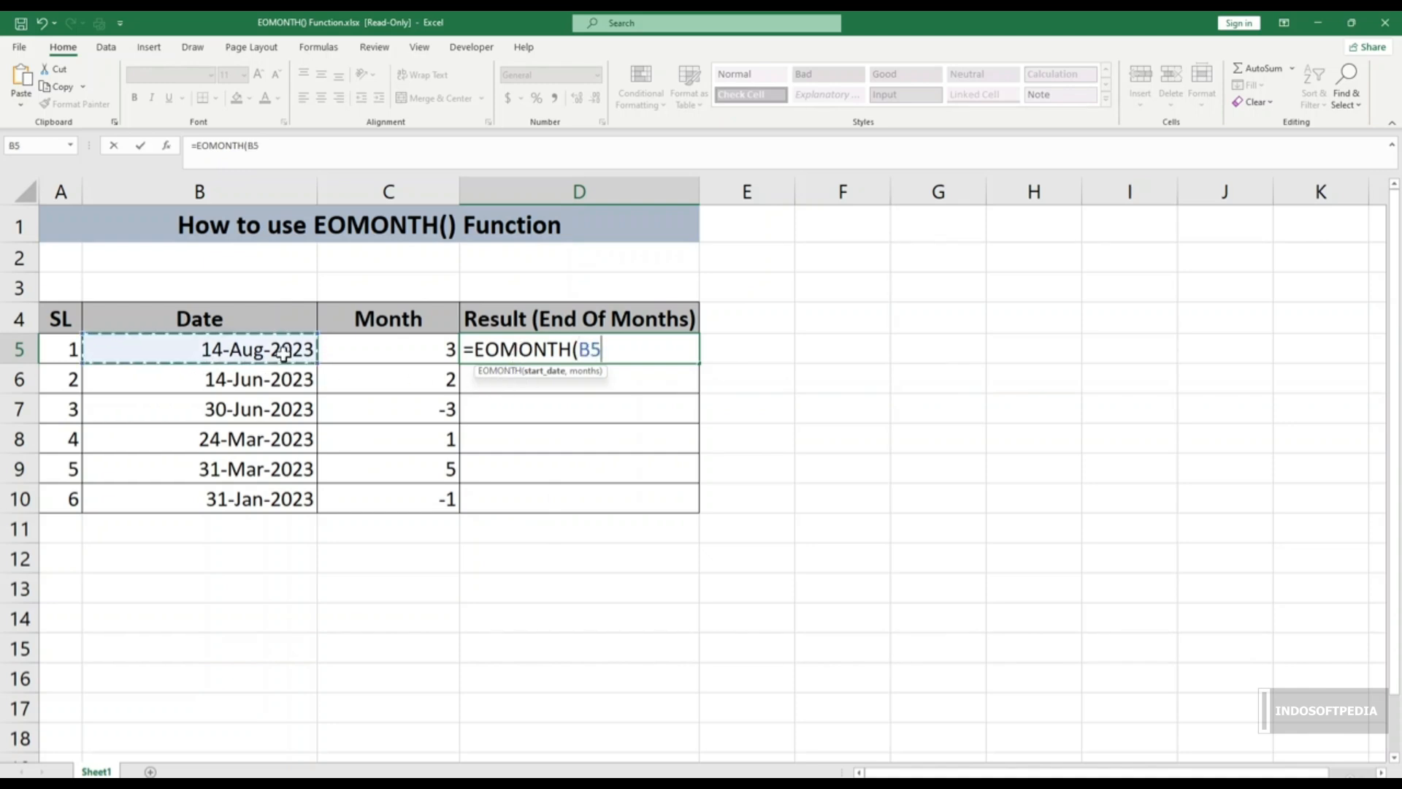
text(,)
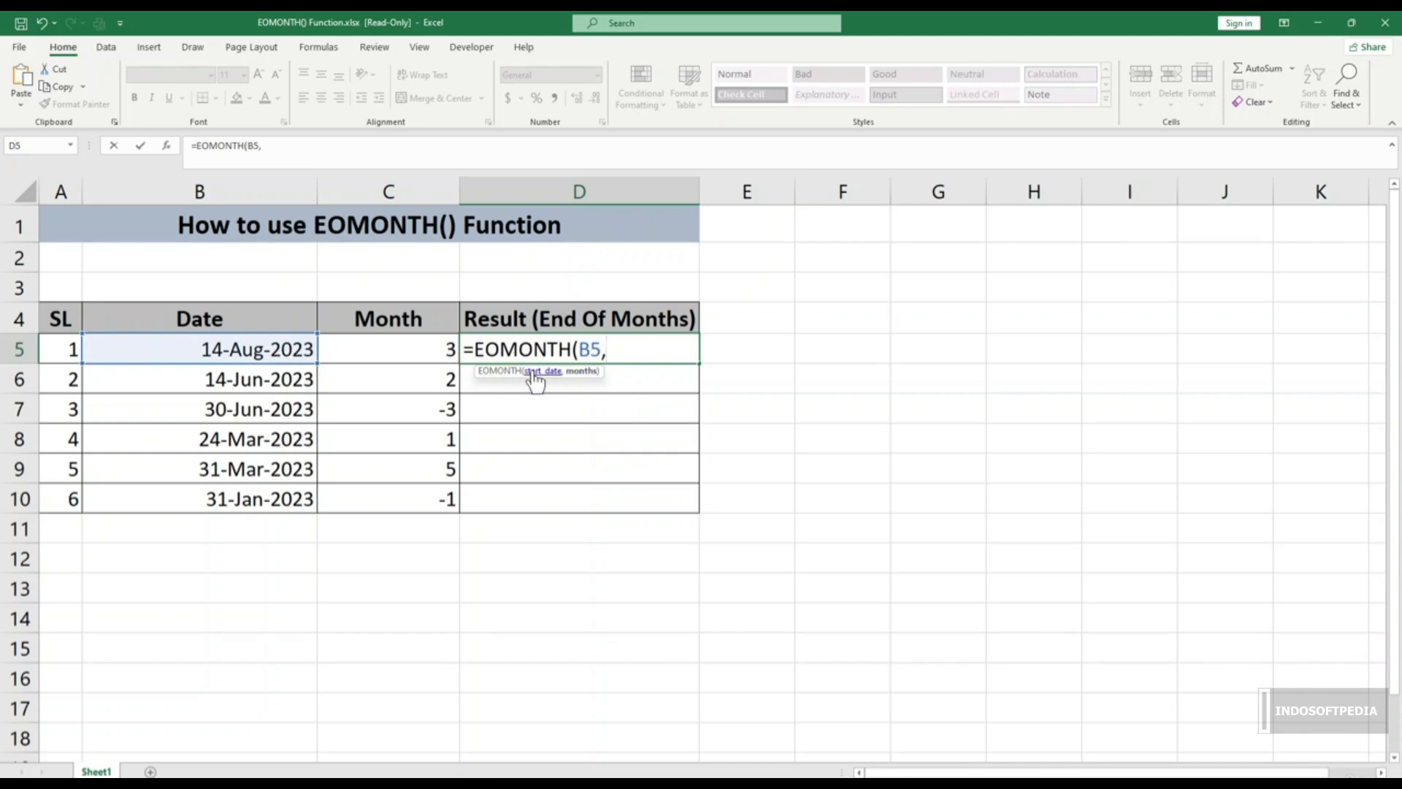
click(417, 353)
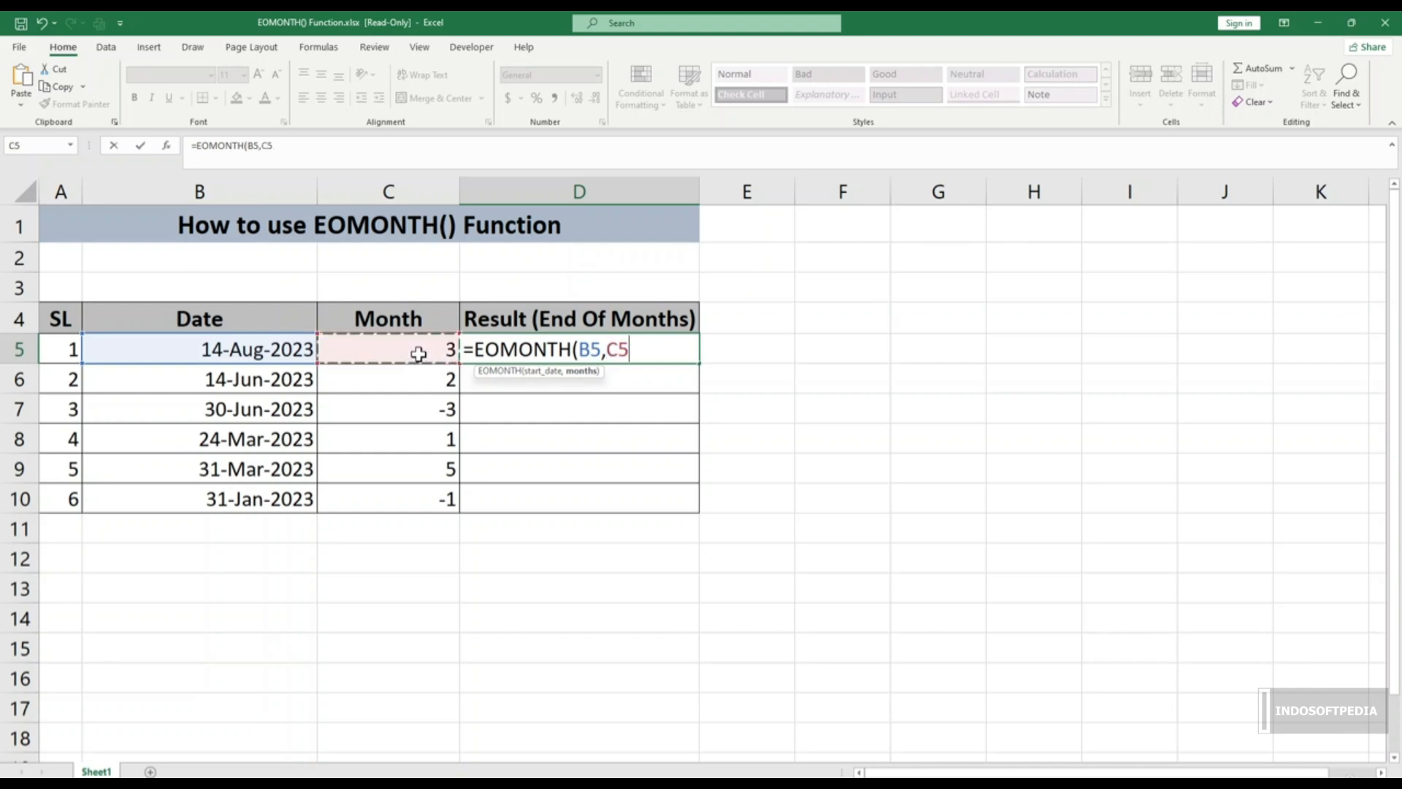
text())
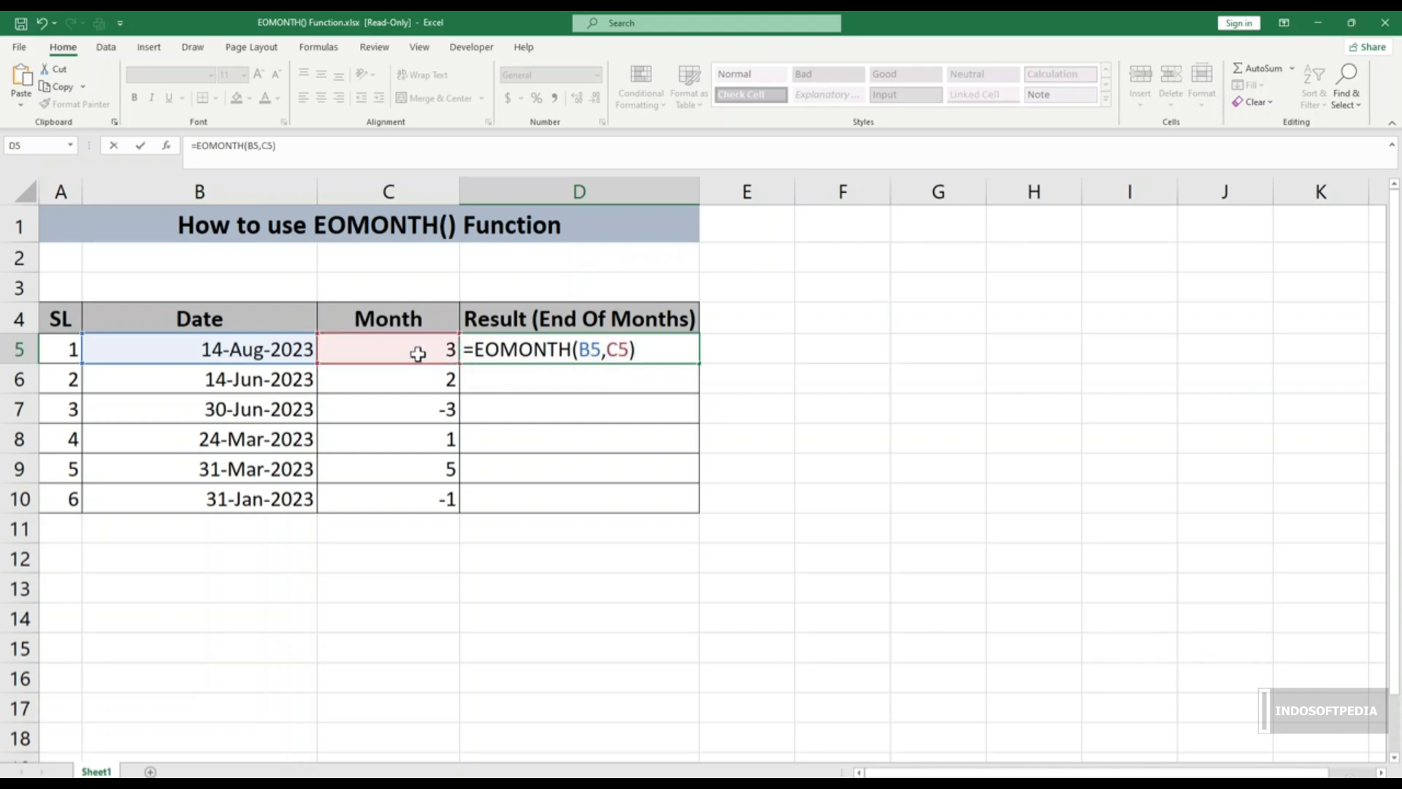
key(Return)
click(650, 351)
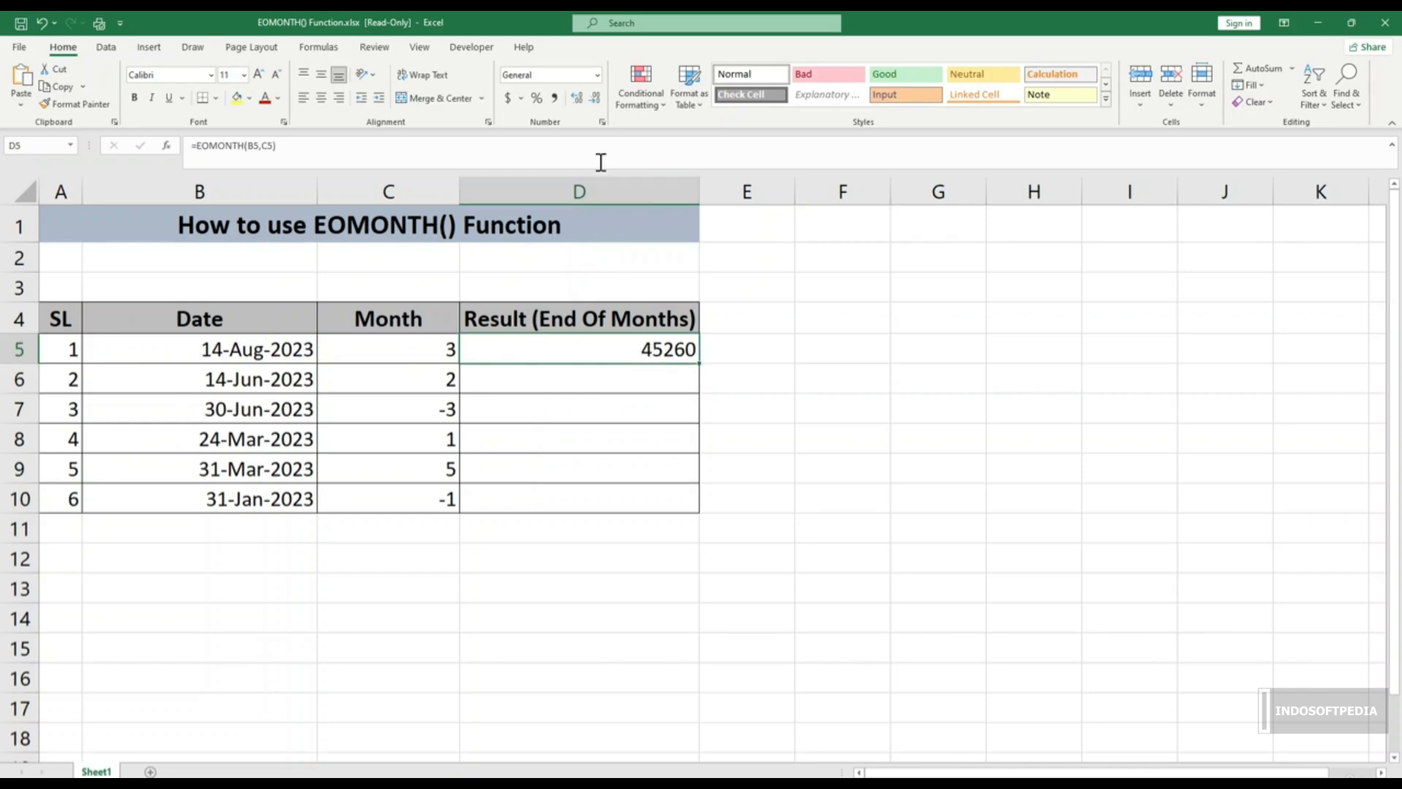
Step: Format D5 as Short Date so it reads 11/30/23
click(597, 74)
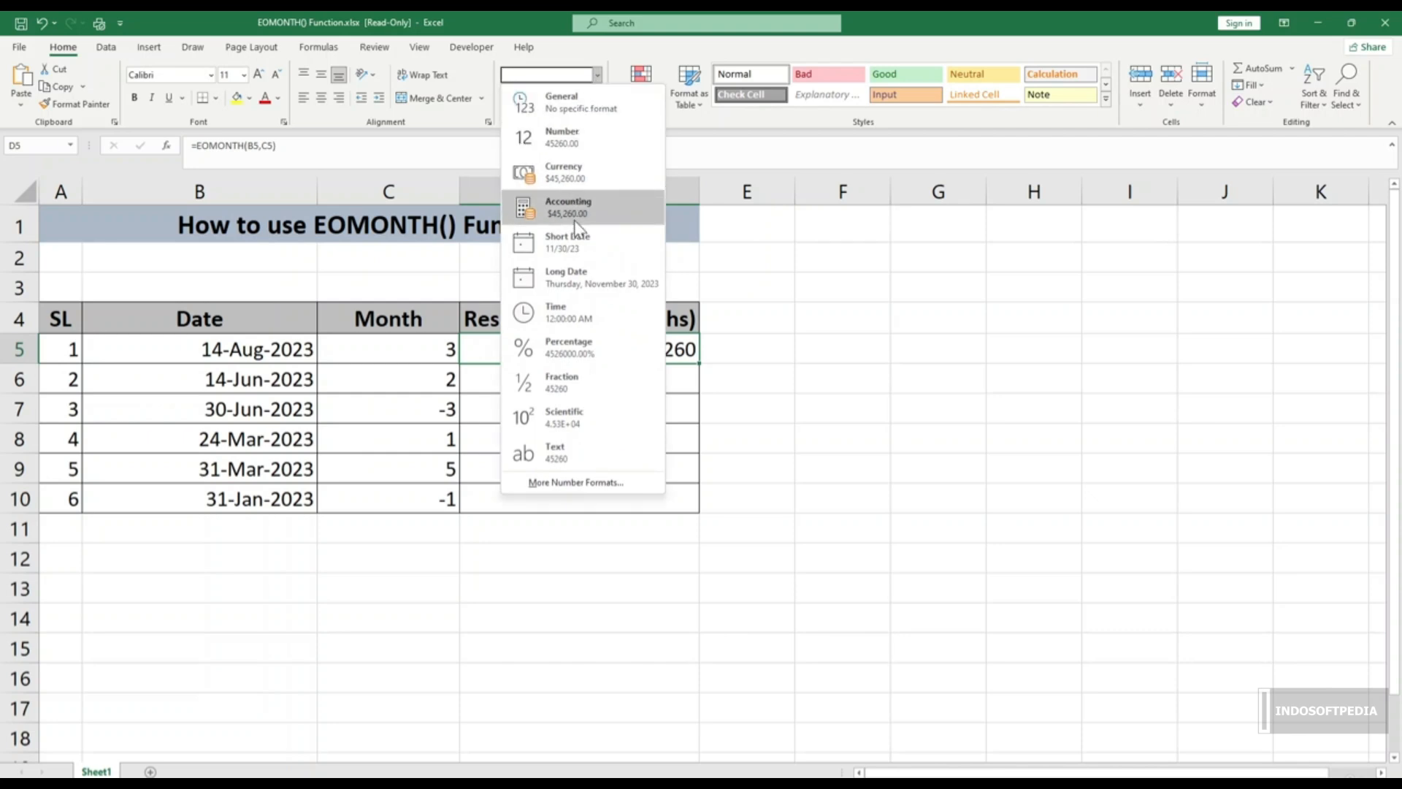
click(580, 251)
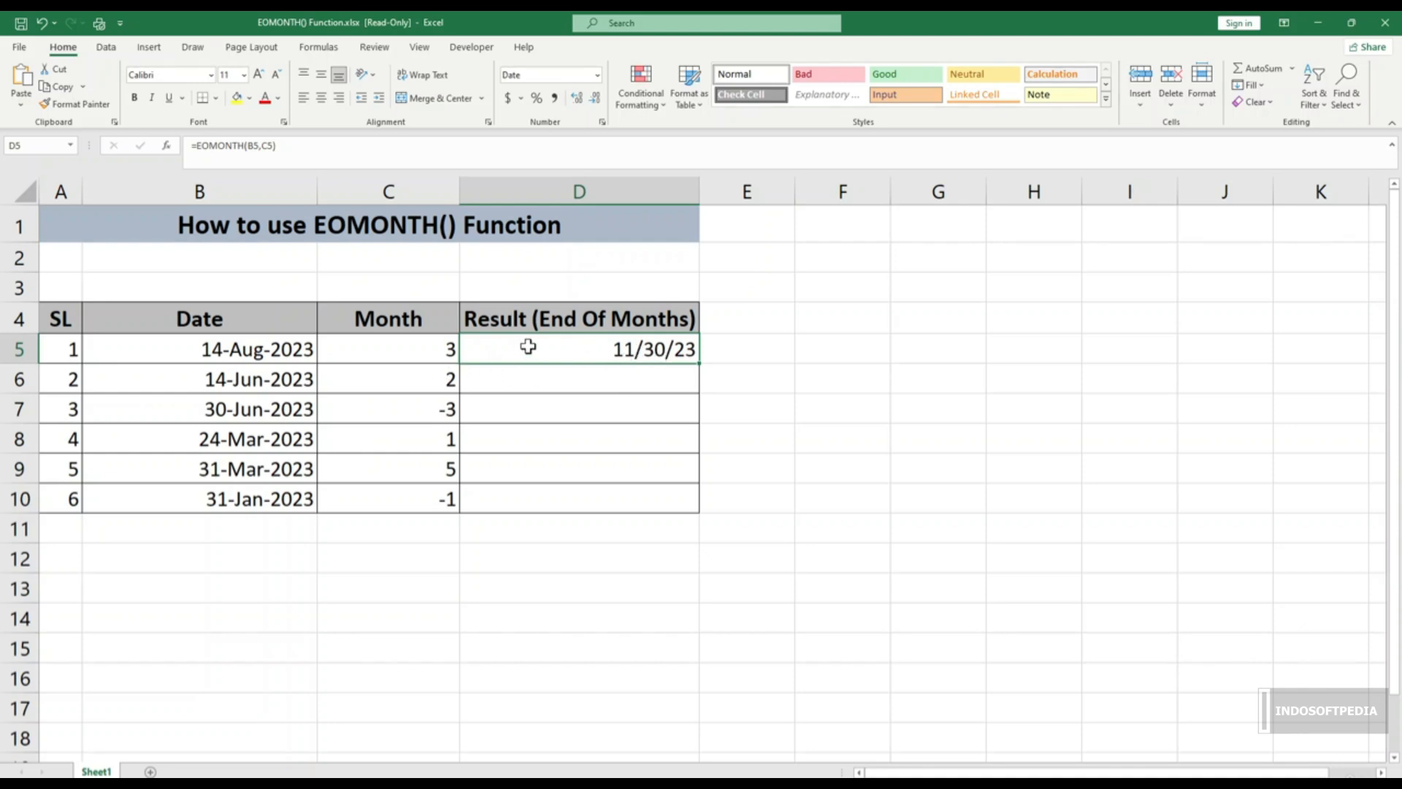
Step: Fill the EOMONTH formula from D5 down through D10
drag(260, 459, 269, 497)
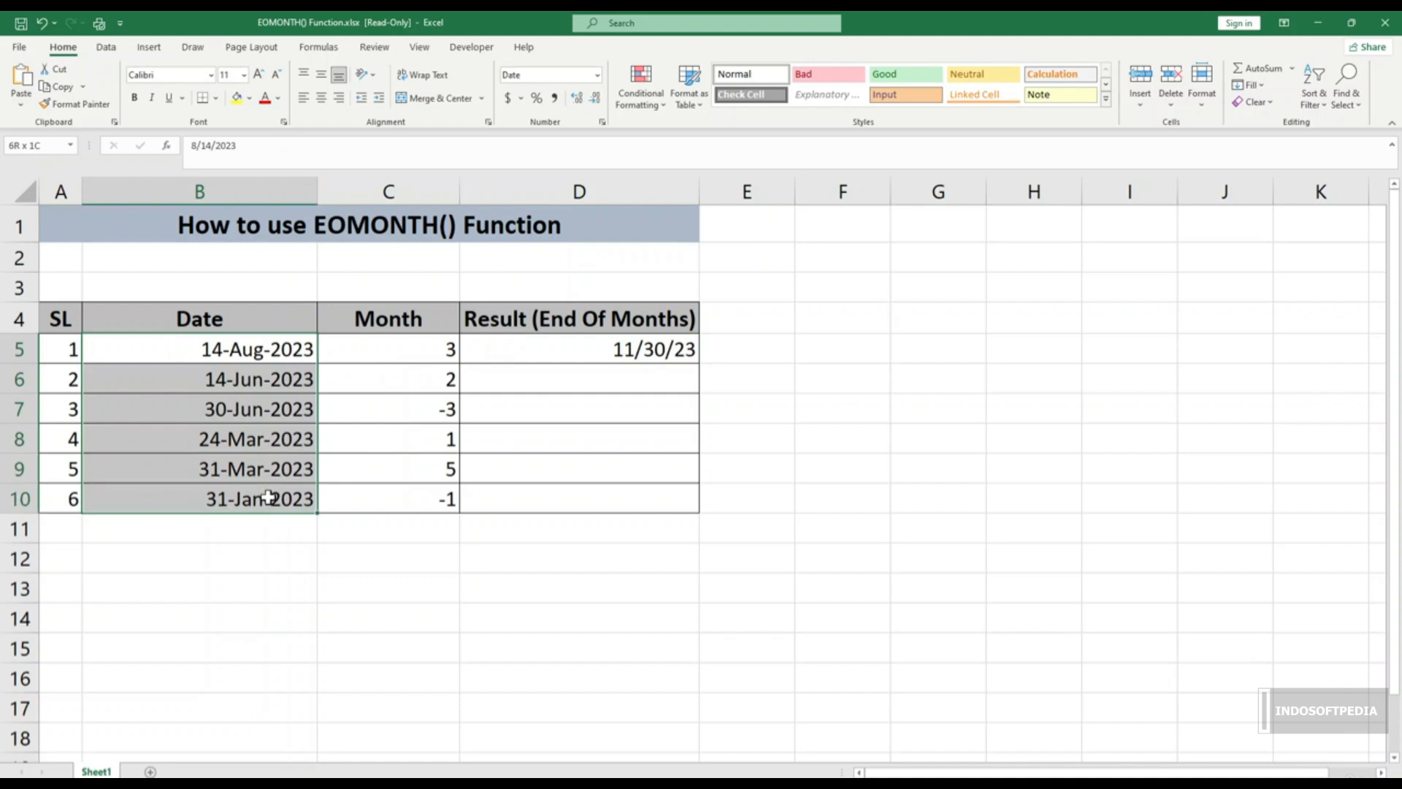
drag(405, 352, 401, 499)
click(638, 349)
drag(699, 363, 677, 516)
Step: Check the filled results, including D9 and the row with a -3 month count
click(633, 471)
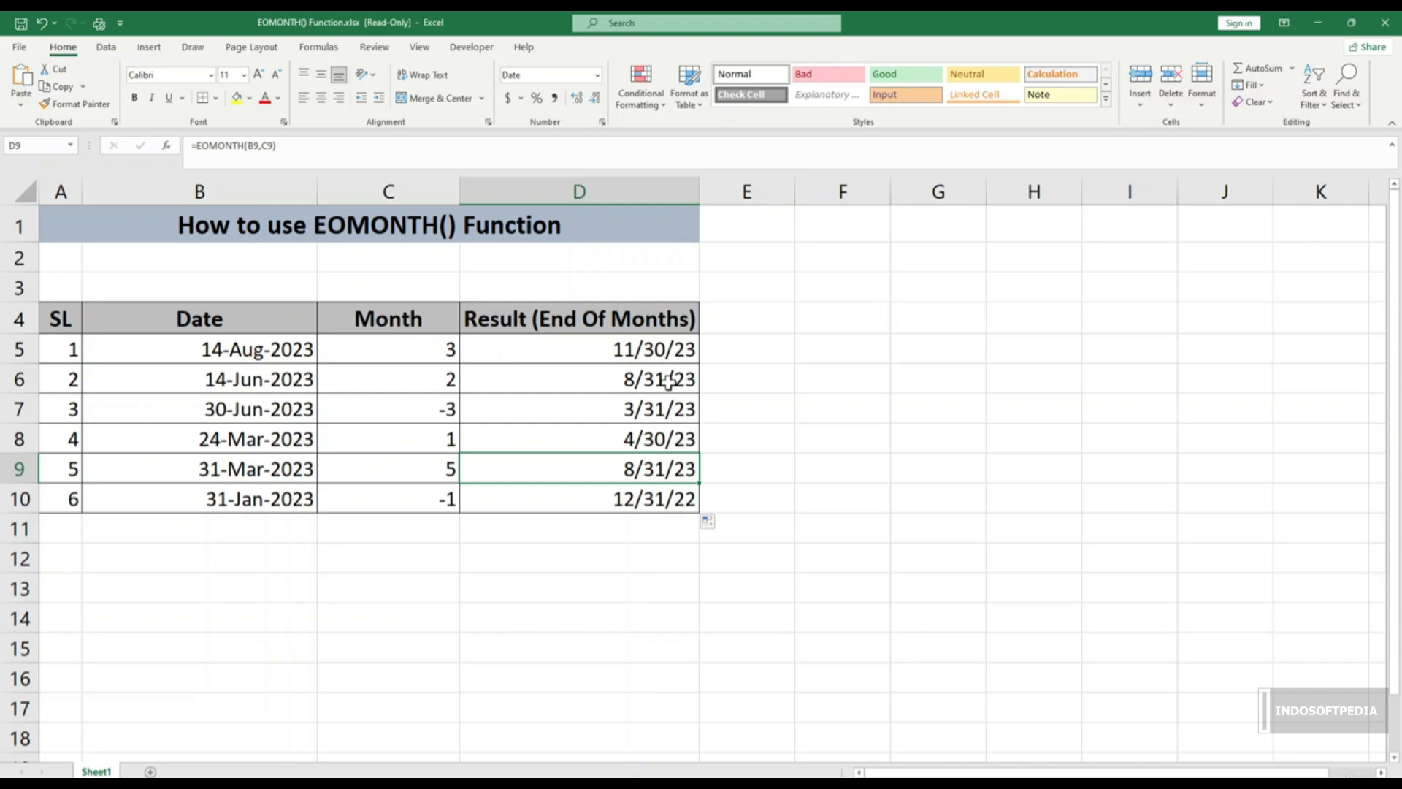
click(425, 411)
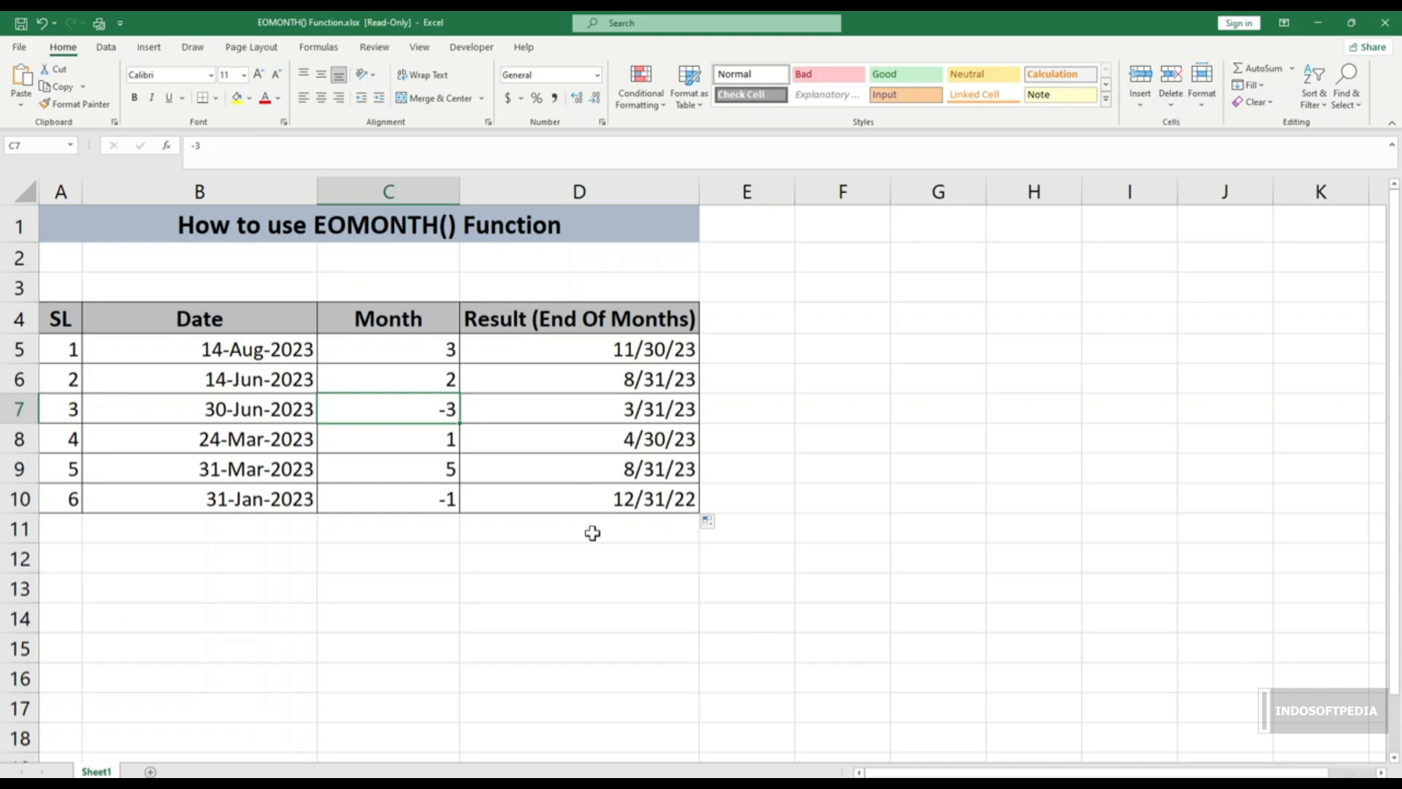
click(541, 559)
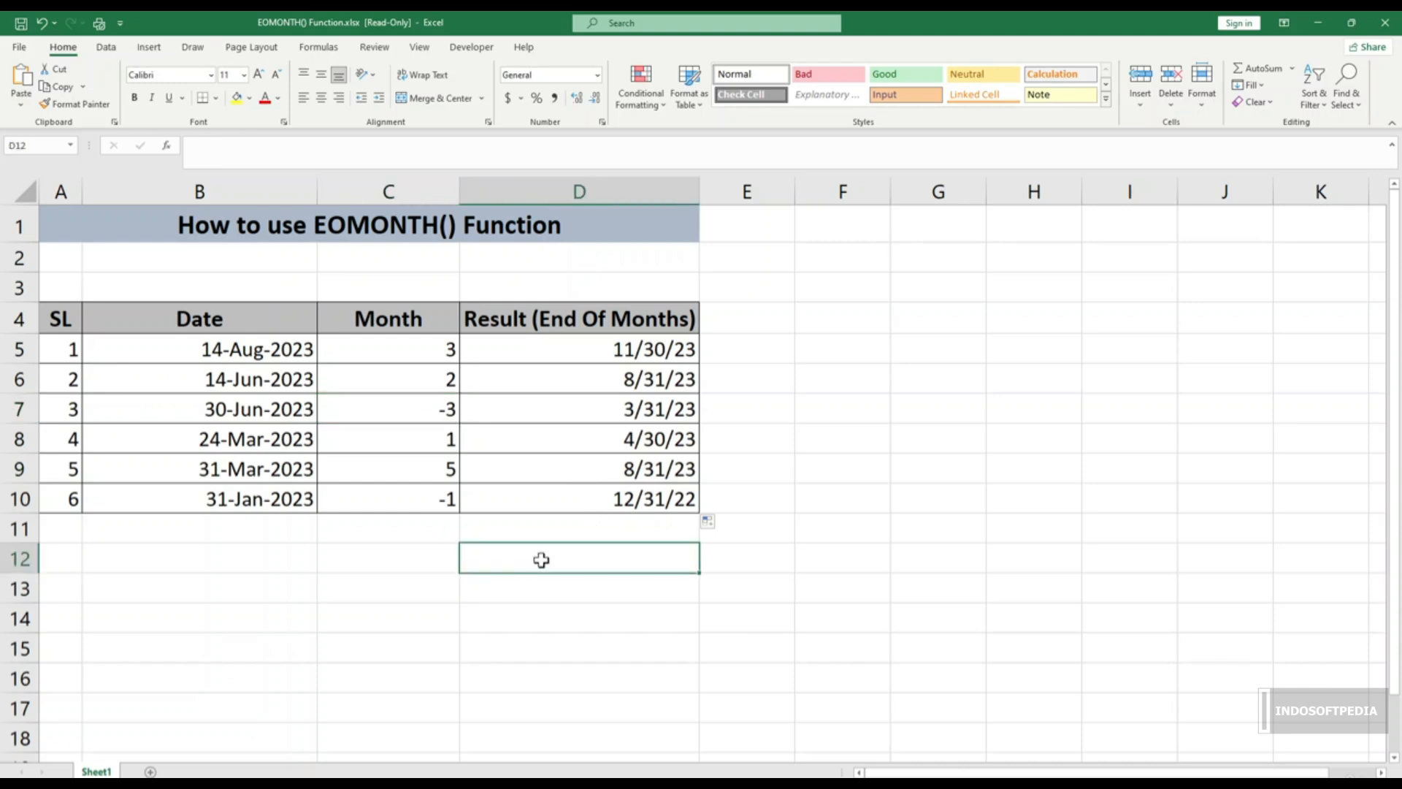